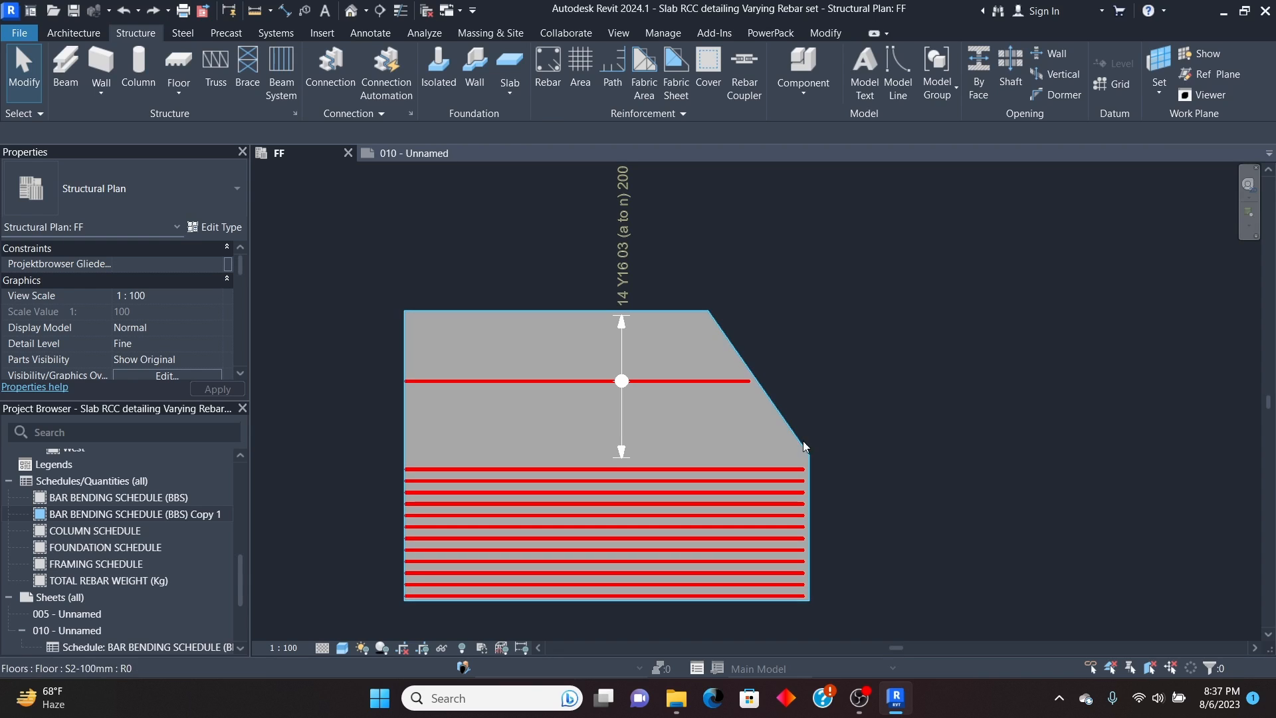
Step: Examine the chamfered slab's rebar sets and the multi-rebar annotation above it in the FF structural plan
{"action": "scroll", "coordinate": [763, 393], "scroll_direction": "up", "scroll_amount": 2}
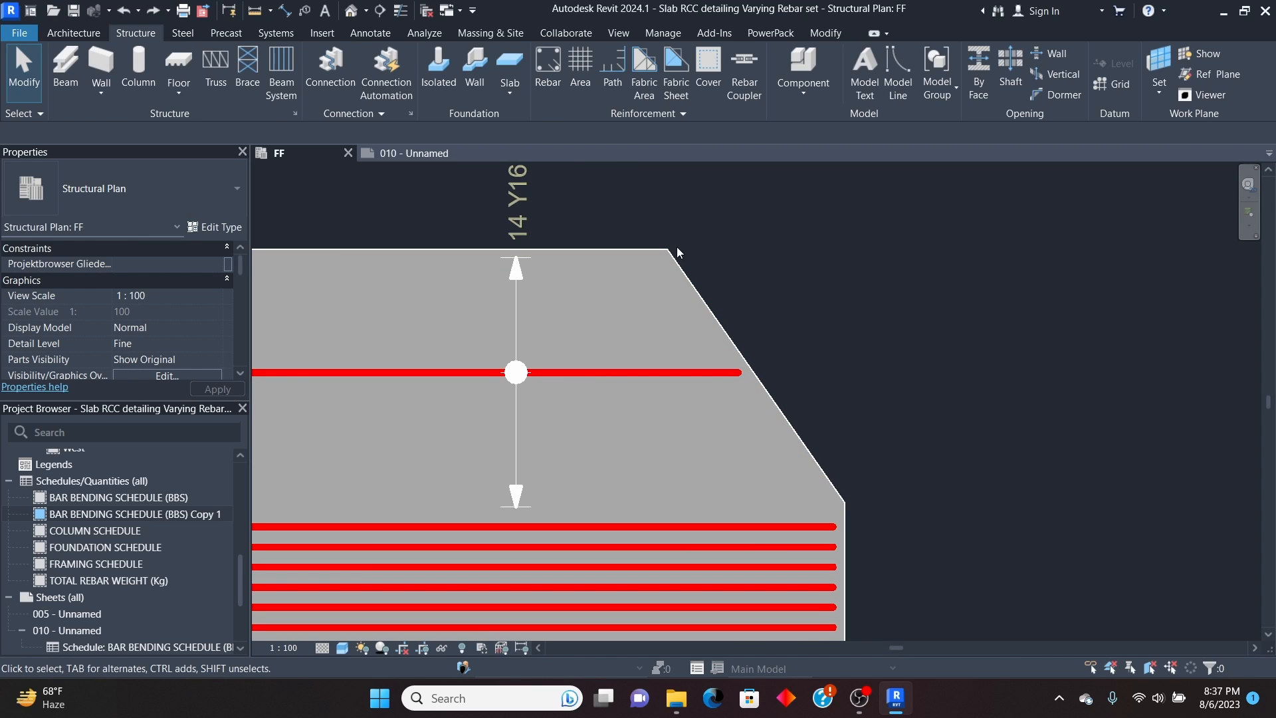
{"action": "scroll", "coordinate": [685, 274], "scroll_direction": "down", "scroll_amount": 1}
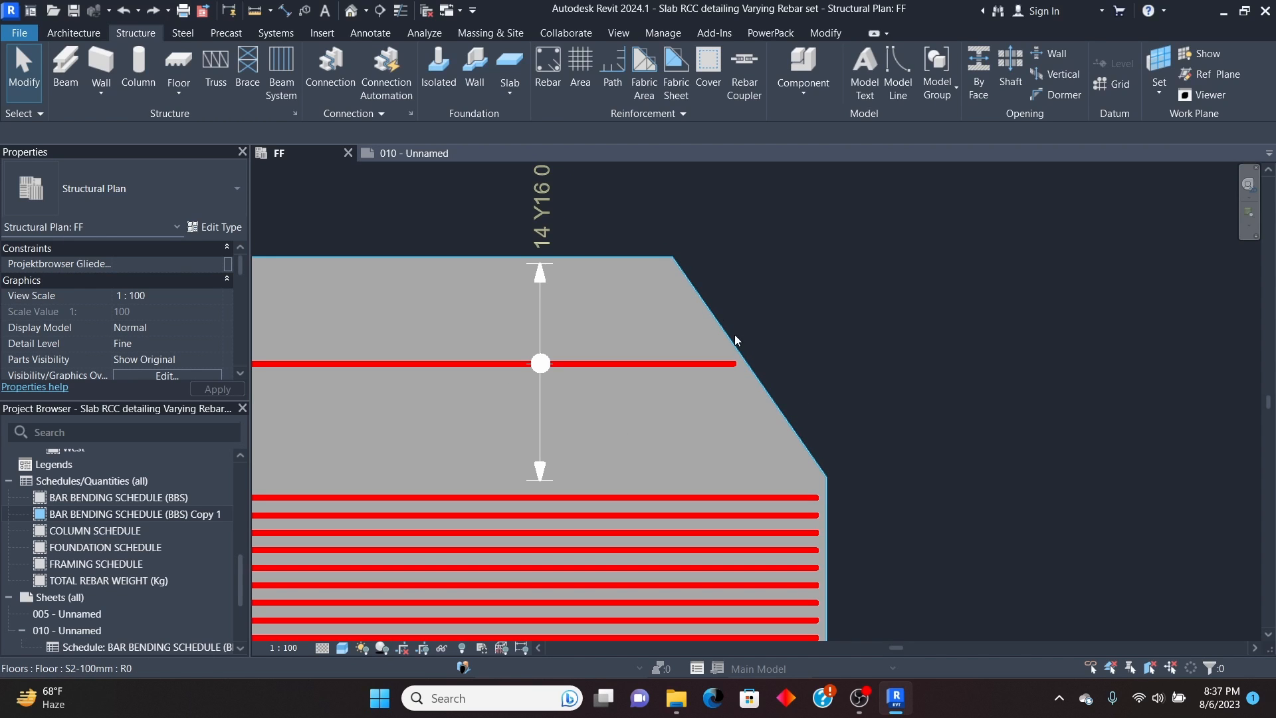
{"action": "scroll", "coordinate": [809, 412], "scroll_direction": "down", "scroll_amount": 1}
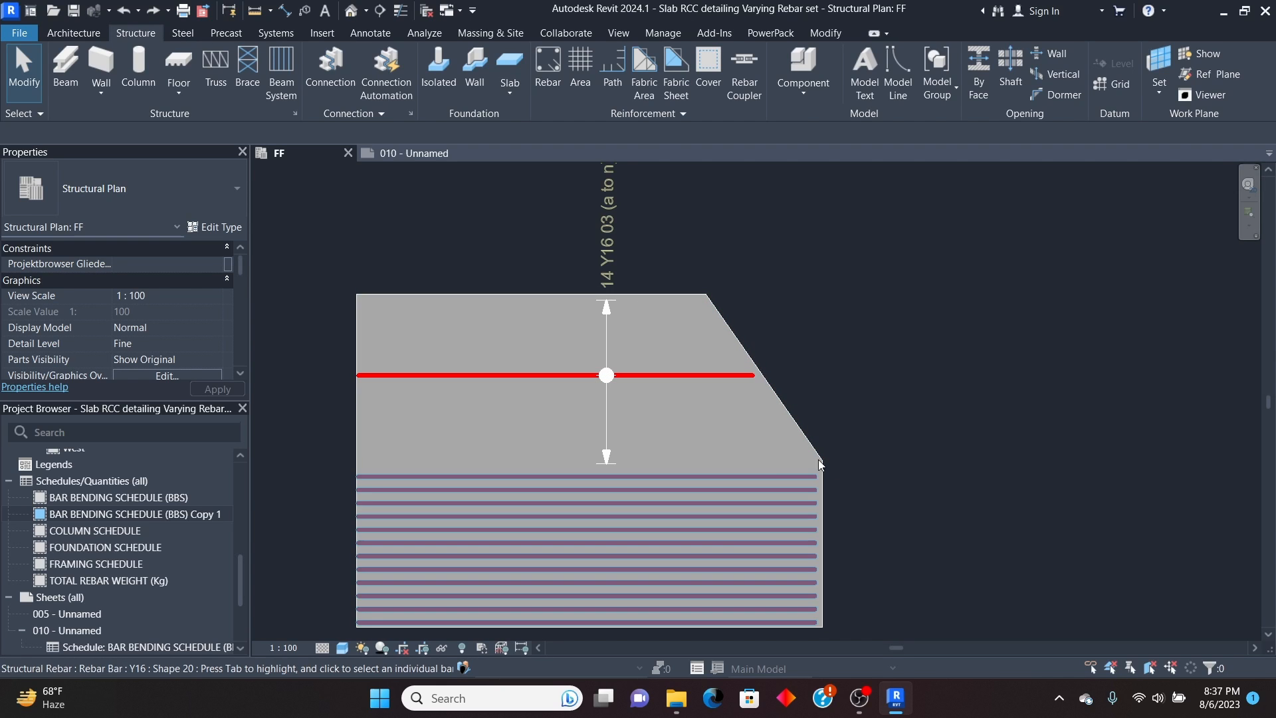
{"action": "scroll", "coordinate": [669, 374], "scroll_direction": "down", "scroll_amount": 1}
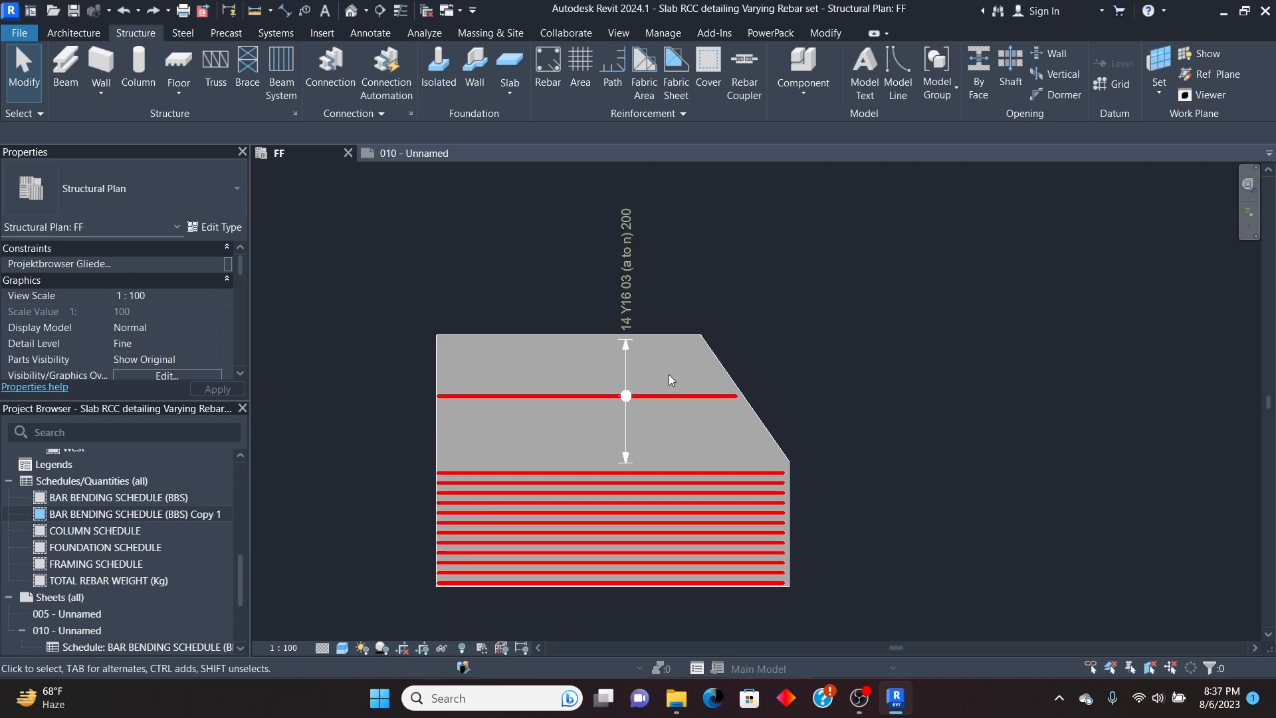
{"action": "scroll", "coordinate": [633, 214], "scroll_direction": "up", "scroll_amount": 4}
{"action": "scroll", "coordinate": [623, 294], "scroll_direction": "down", "scroll_amount": 1}
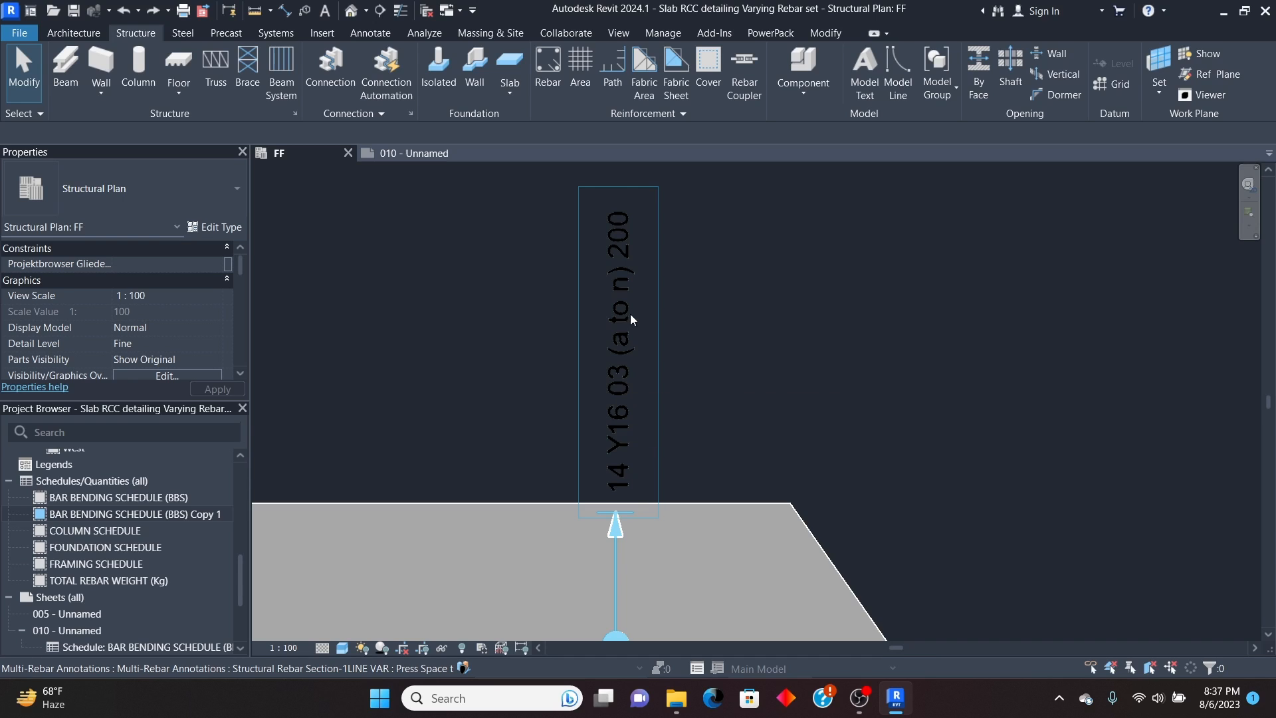
{"action": "scroll", "coordinate": [625, 292], "scroll_direction": "down", "scroll_amount": 1}
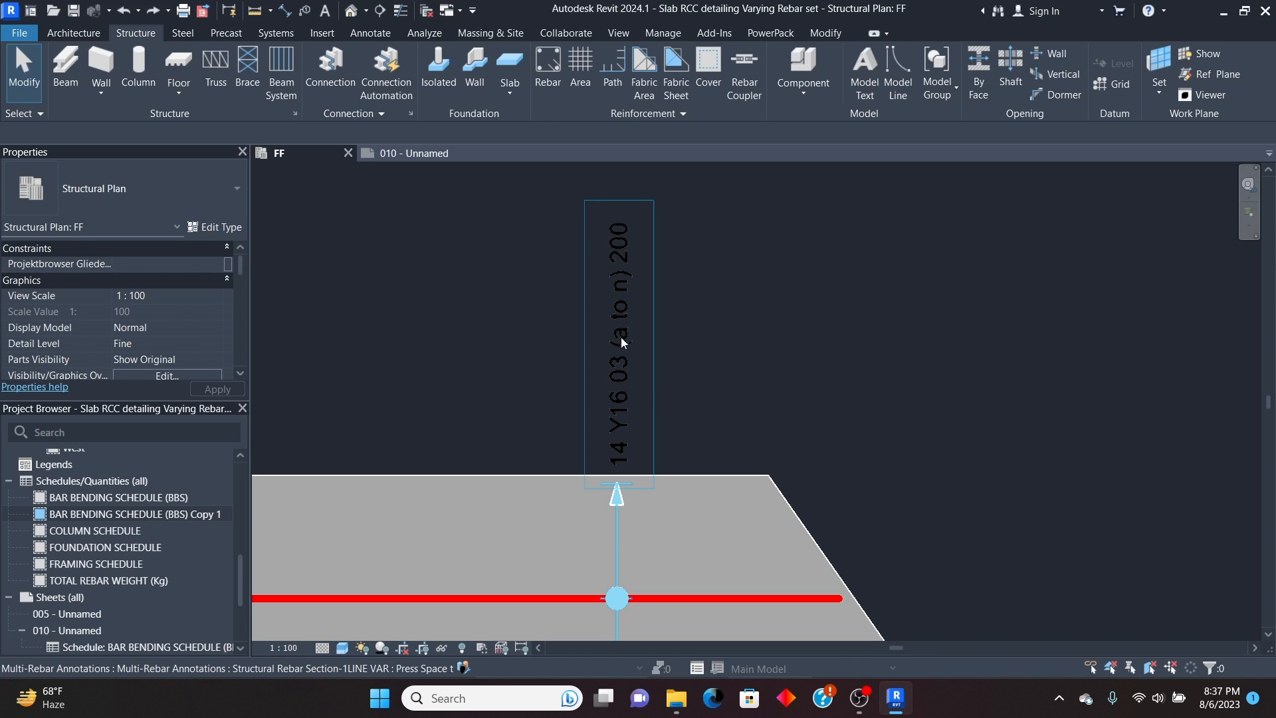
{"action": "scroll", "coordinate": [625, 318], "scroll_direction": "down", "scroll_amount": 2}
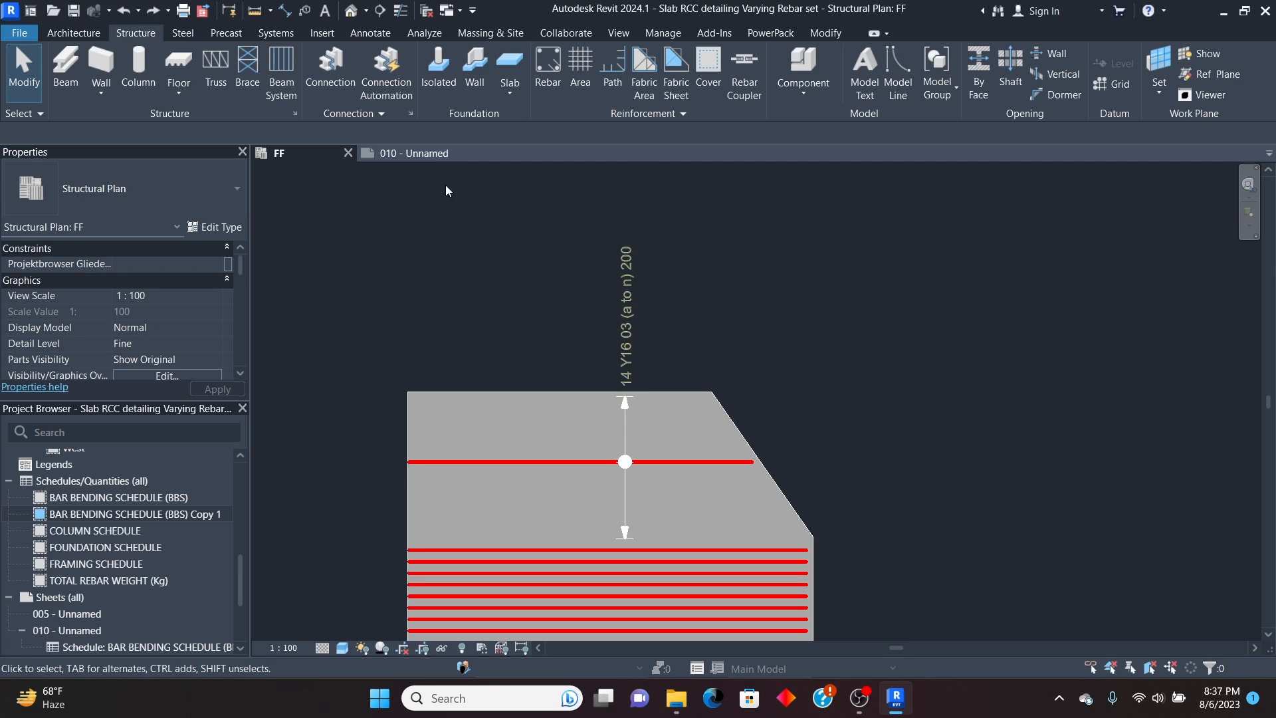
Step: Compare the bar marks in the bar bending schedule on sheet 010 with the slab's rebar sets in the FF plan
{"action": "left_click", "coordinate": [420, 156]}
{"action": "scroll", "coordinate": [629, 289], "scroll_direction": "up", "scroll_amount": 5}
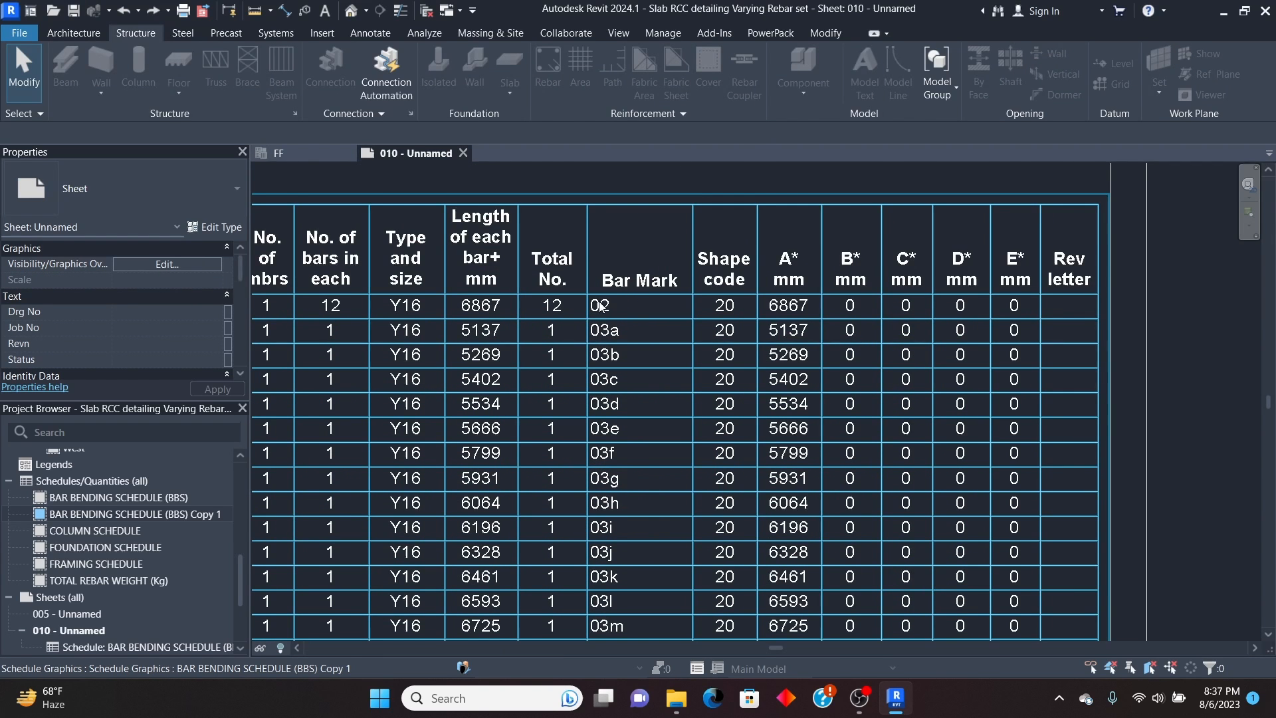
{"action": "scroll", "coordinate": [625, 317], "scroll_direction": "down", "scroll_amount": 1}
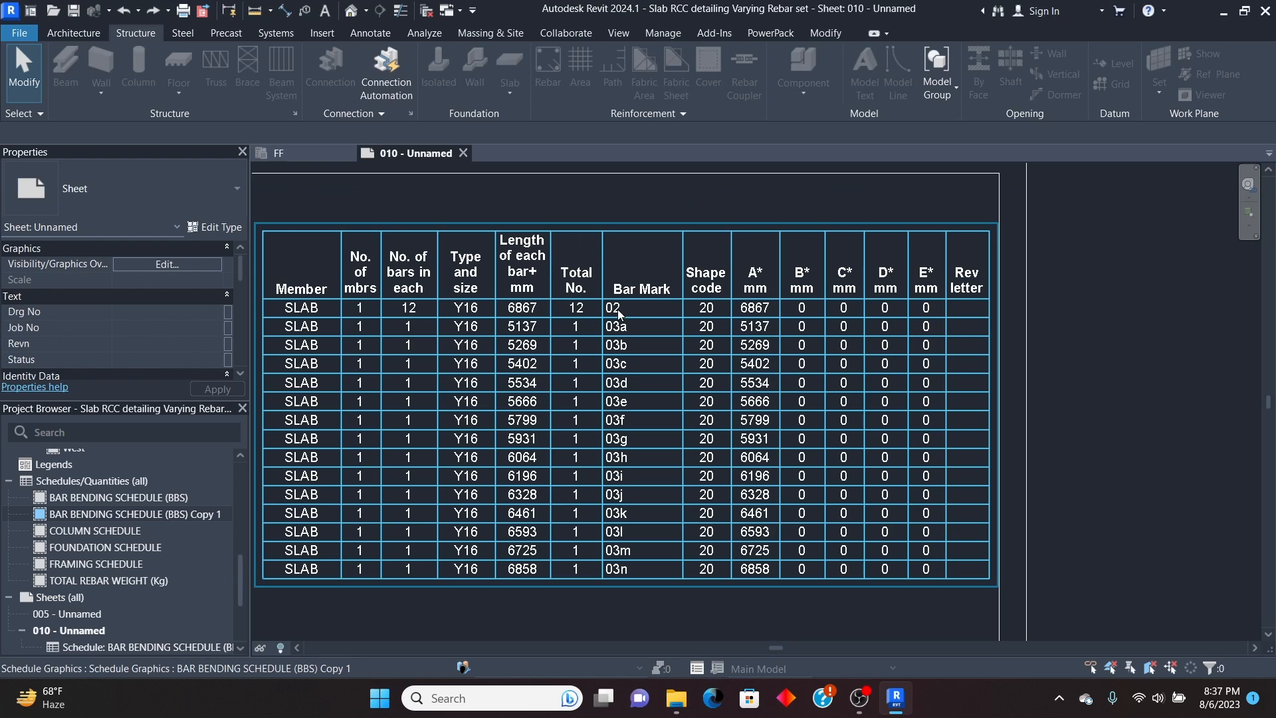
{"action": "left_click", "coordinate": [313, 153]}
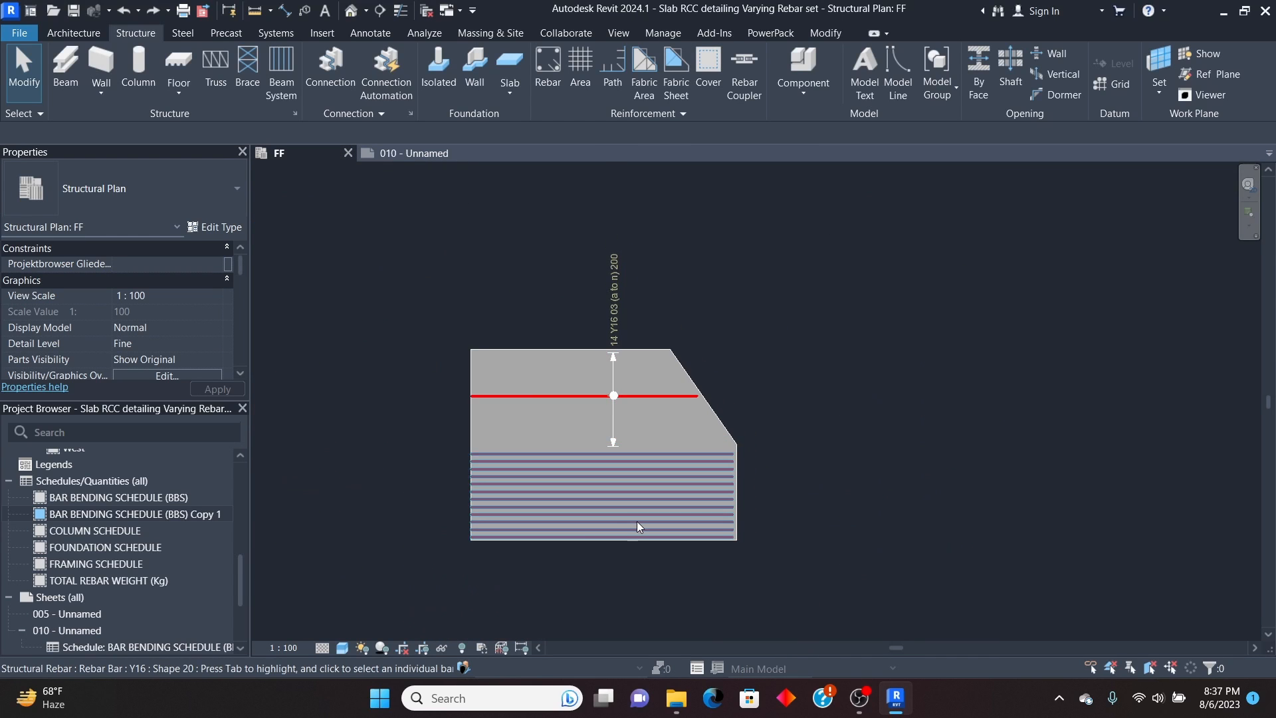
{"action": "scroll", "coordinate": [638, 525], "scroll_direction": "up", "scroll_amount": 2}
{"action": "left_click", "coordinate": [647, 495]}
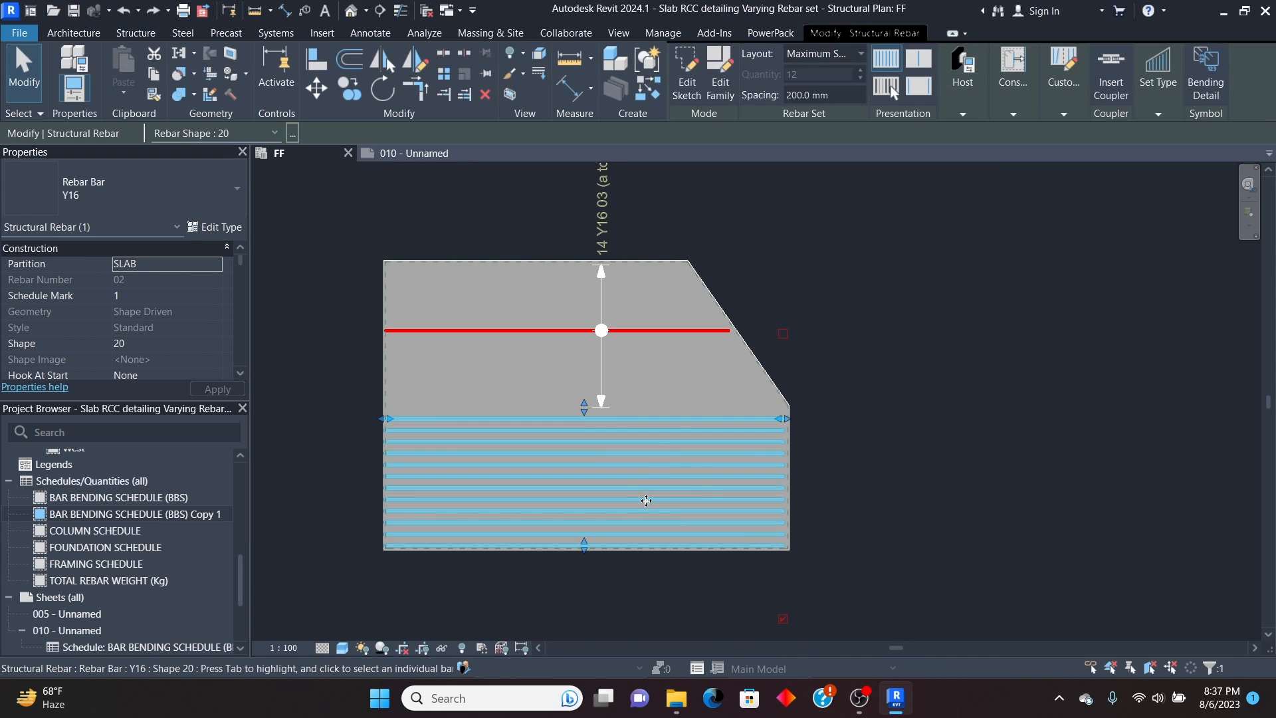
{"action": "left_click", "coordinate": [899, 355]}
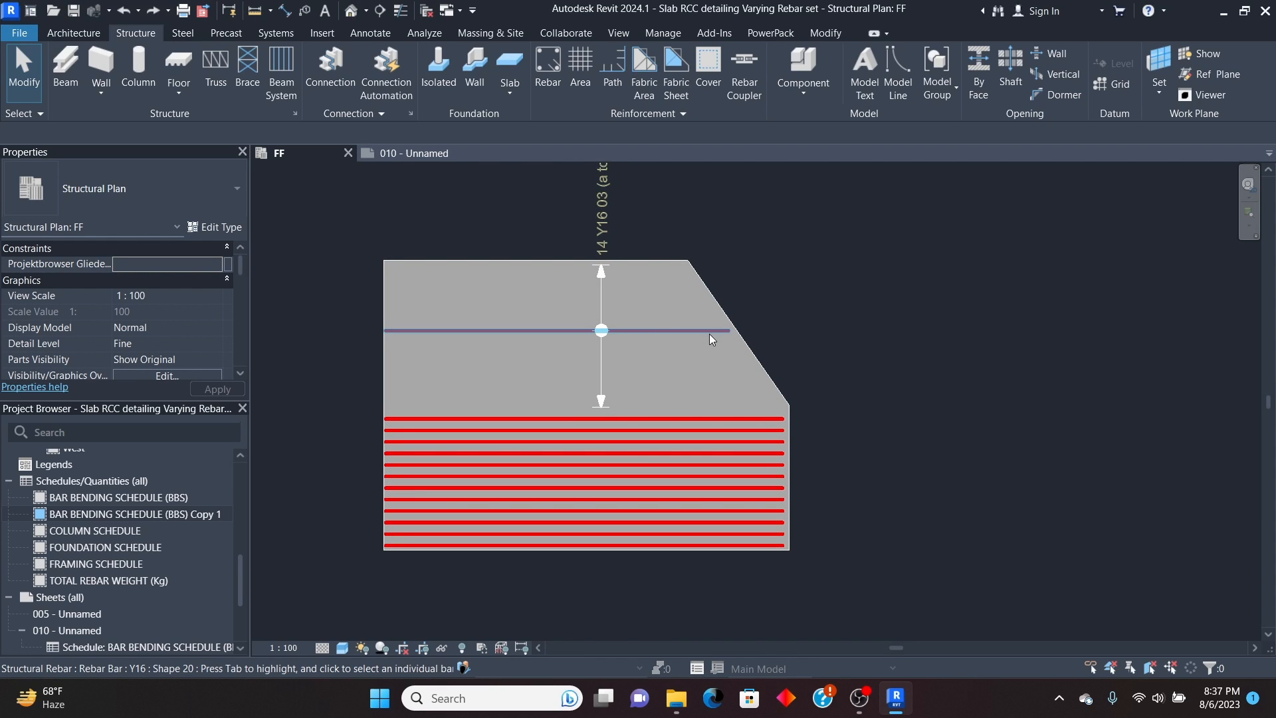
{"action": "left_click", "coordinate": [412, 152]}
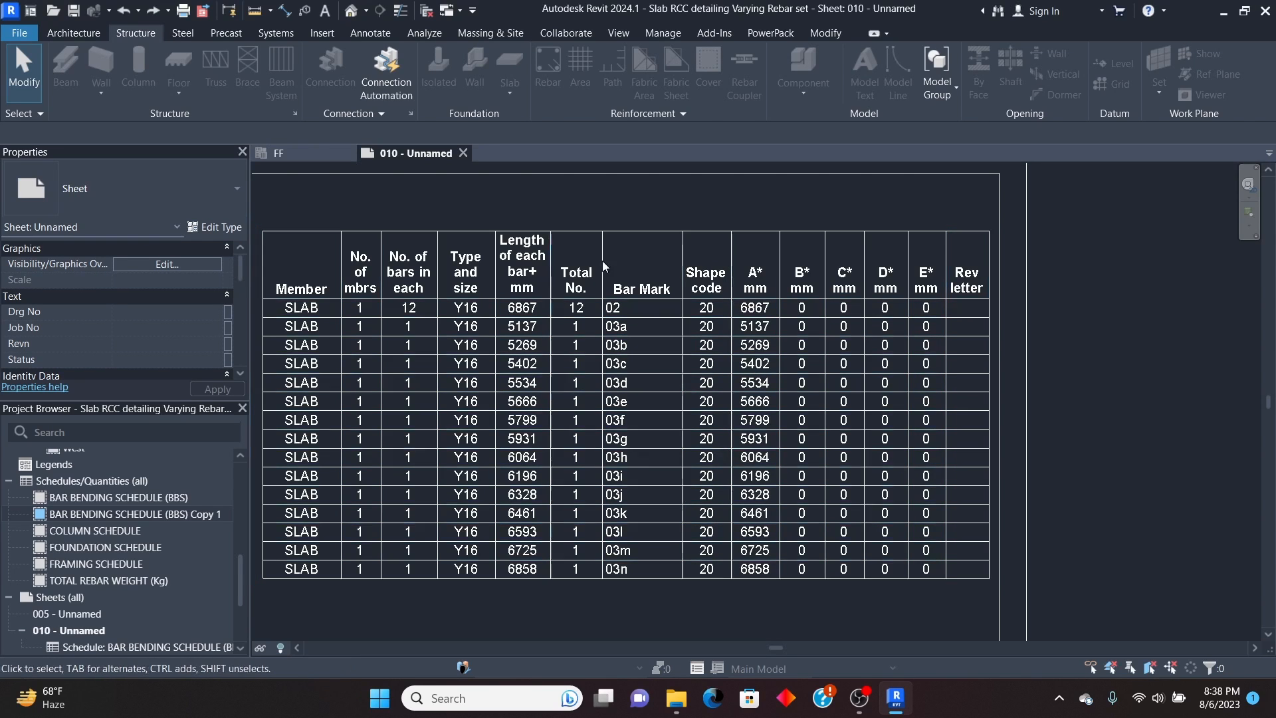
{"action": "left_click", "coordinate": [293, 153]}
Step: Examine the varying-length bars along the slab's sloped edge and their annotation in the FF plan
{"action": "scroll", "coordinate": [585, 332], "scroll_direction": "down", "scroll_amount": 2}
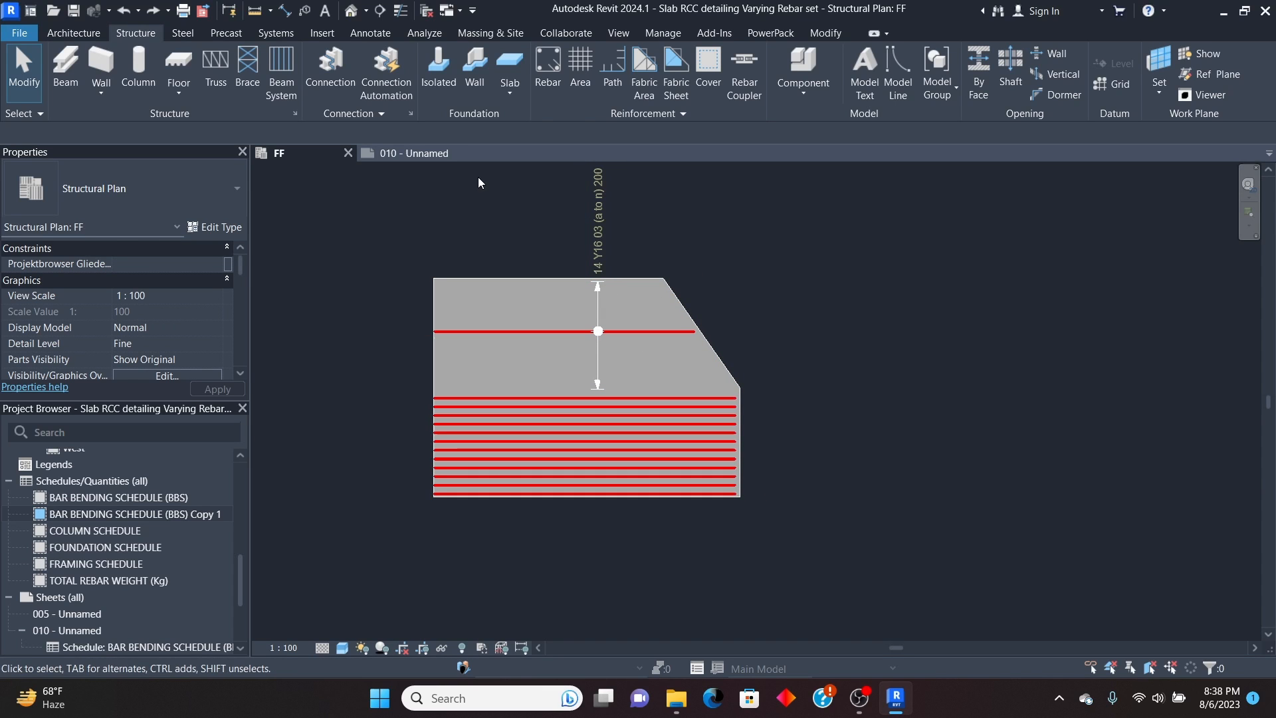
{"action": "scroll", "coordinate": [556, 301], "scroll_direction": "up", "scroll_amount": 3}
{"action": "scroll", "coordinate": [610, 382], "scroll_direction": "down", "scroll_amount": 2}
{"action": "scroll", "coordinate": [605, 332], "scroll_direction": "up", "scroll_amount": 2}
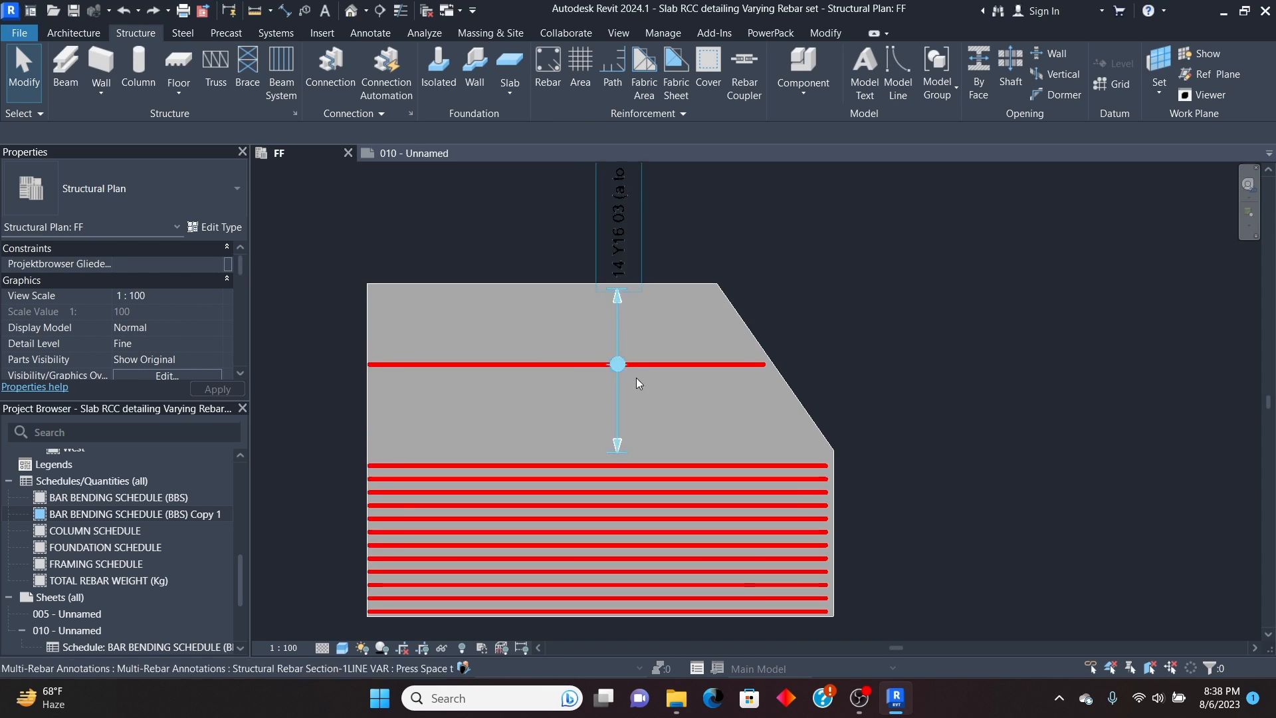
{"action": "scroll", "coordinate": [642, 386], "scroll_direction": "down", "scroll_amount": 5}
{"action": "scroll", "coordinate": [646, 384], "scroll_direction": "up", "scroll_amount": 3}
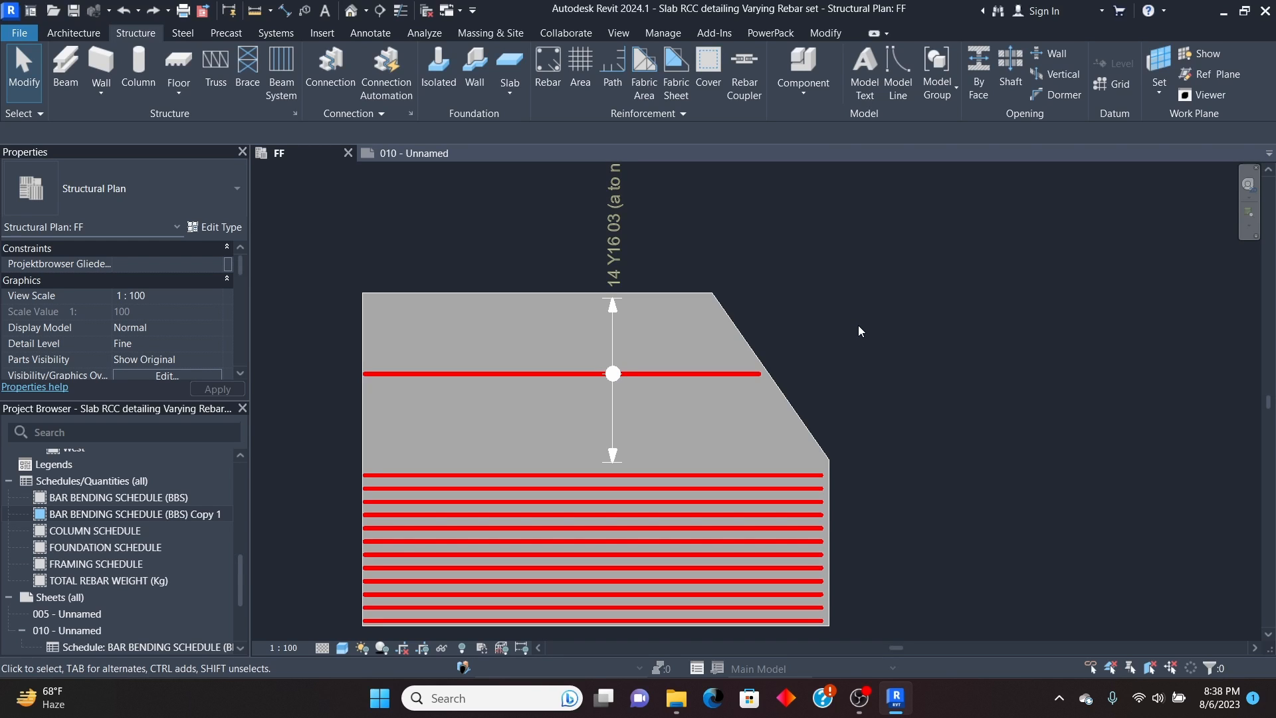
{"action": "scroll", "coordinate": [661, 392], "scroll_direction": "down", "scroll_amount": 2}
{"action": "scroll", "coordinate": [648, 260], "scroll_direction": "up", "scroll_amount": 1}
{"action": "scroll", "coordinate": [639, 259], "scroll_direction": "up", "scroll_amount": 2}
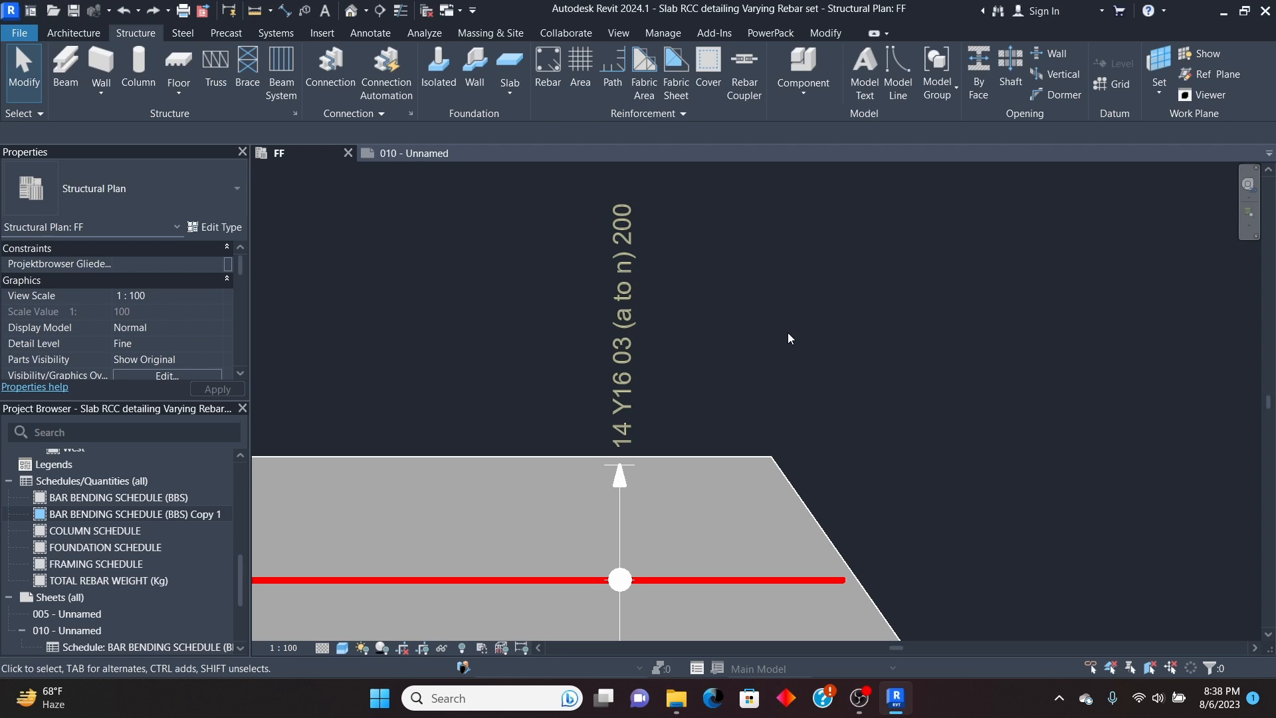
{"action": "scroll", "coordinate": [682, 226], "scroll_direction": "down", "scroll_amount": 5}
{"action": "scroll", "coordinate": [744, 560], "scroll_direction": "up", "scroll_amount": 2}
{"action": "scroll", "coordinate": [746, 564], "scroll_direction": "up", "scroll_amount": 1}
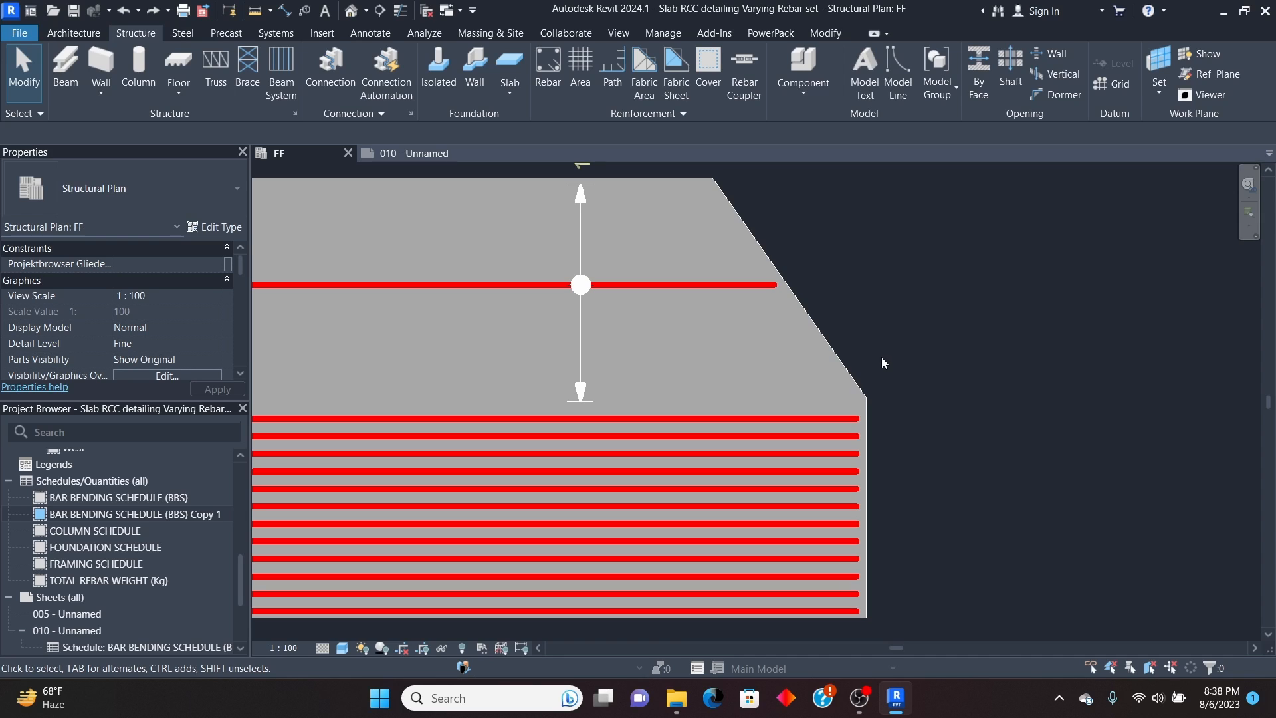
{"action": "scroll", "coordinate": [702, 394], "scroll_direction": "down", "scroll_amount": 2}
{"action": "scroll", "coordinate": [750, 274], "scroll_direction": "up", "scroll_amount": 1}
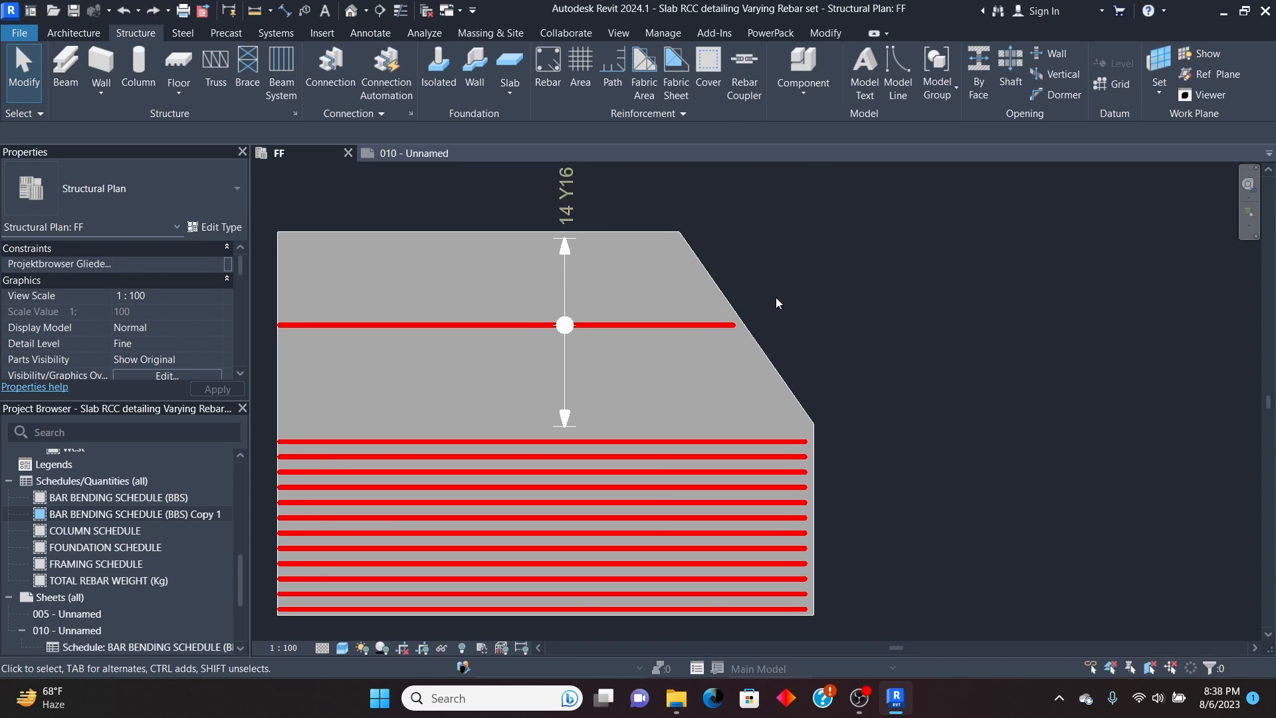
{"action": "scroll", "coordinate": [631, 344], "scroll_direction": "down", "scroll_amount": 2}
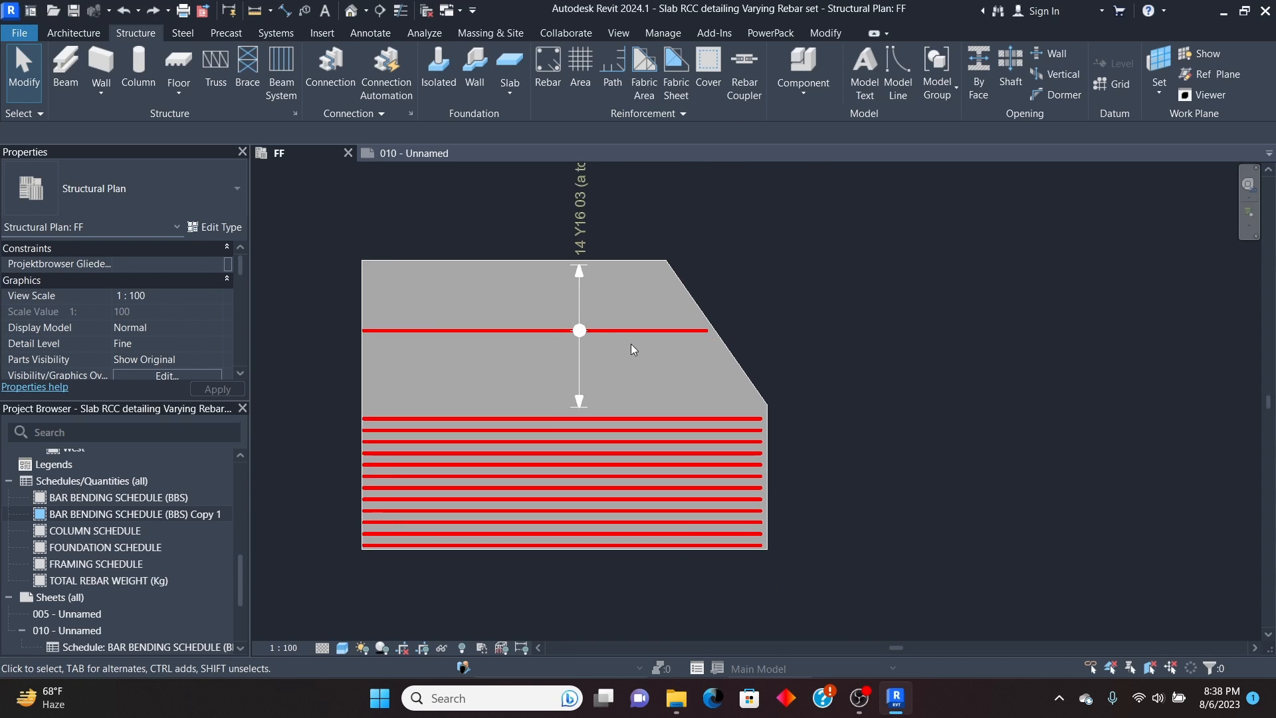
Step: Delete the slab together with its rebar sets and multi-rebar annotation from the FF structural plan
{"action": "left_click", "coordinate": [401, 154]}
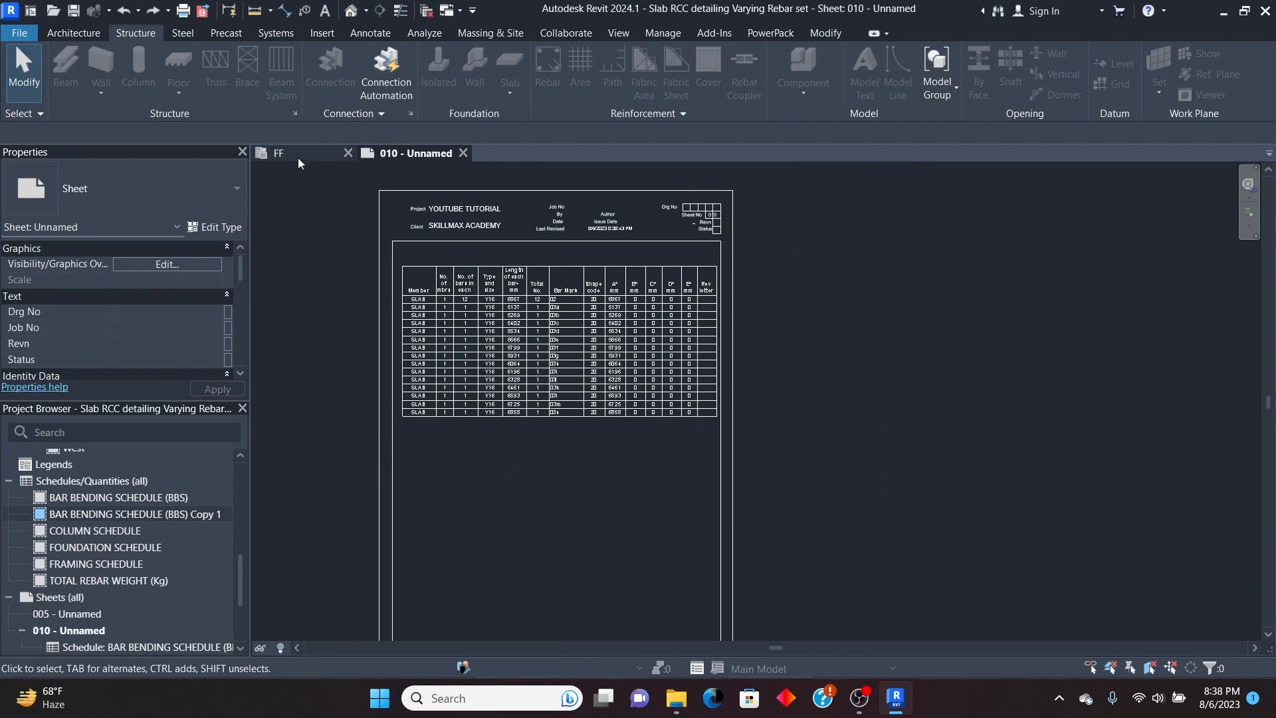
{"action": "left_click", "coordinate": [297, 156]}
{"action": "scroll", "coordinate": [648, 413], "scroll_direction": "down", "scroll_amount": 2}
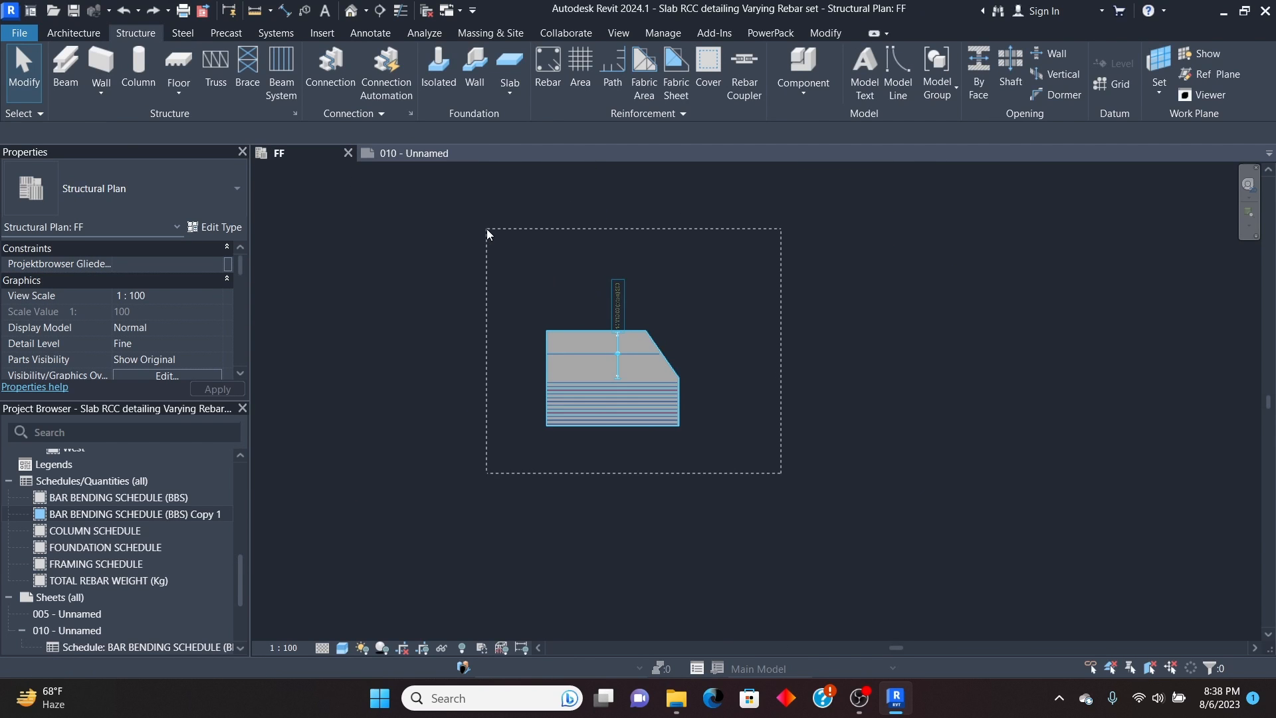
{"action": "left_click_drag", "start_coordinate": [487, 228], "coordinate": [475, 241]}
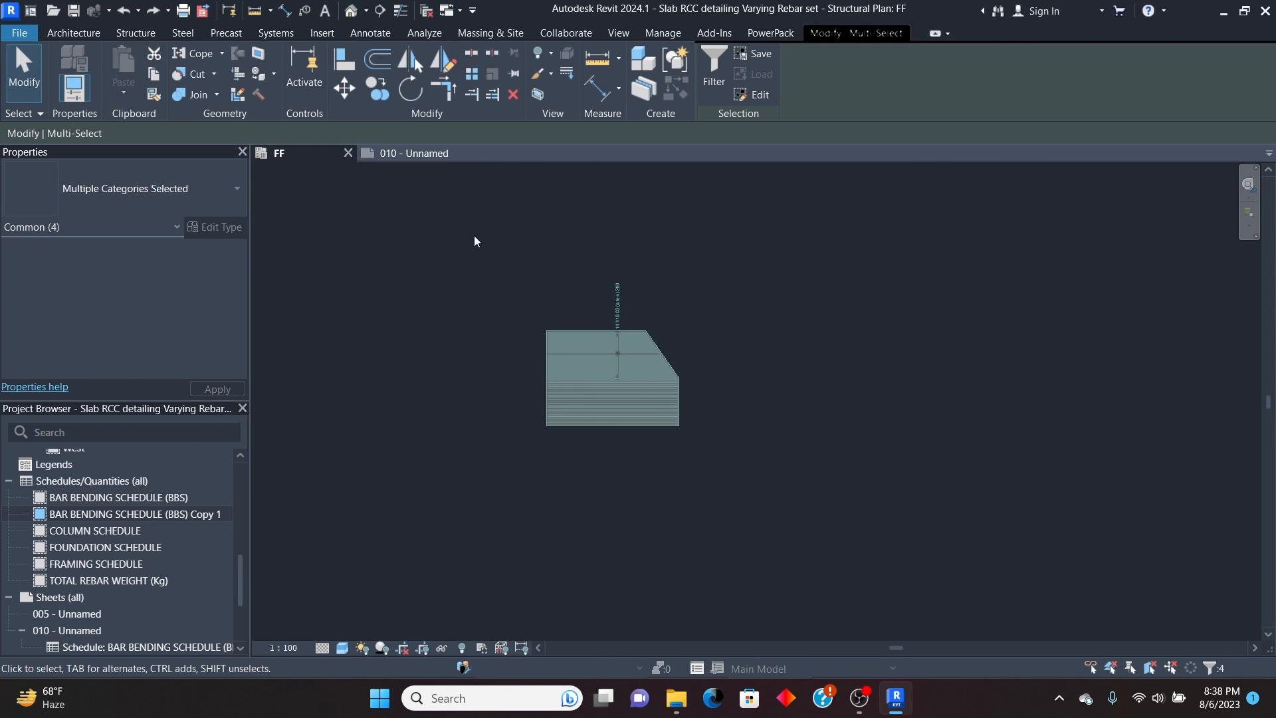
{"action": "left_click", "coordinate": [513, 95]}
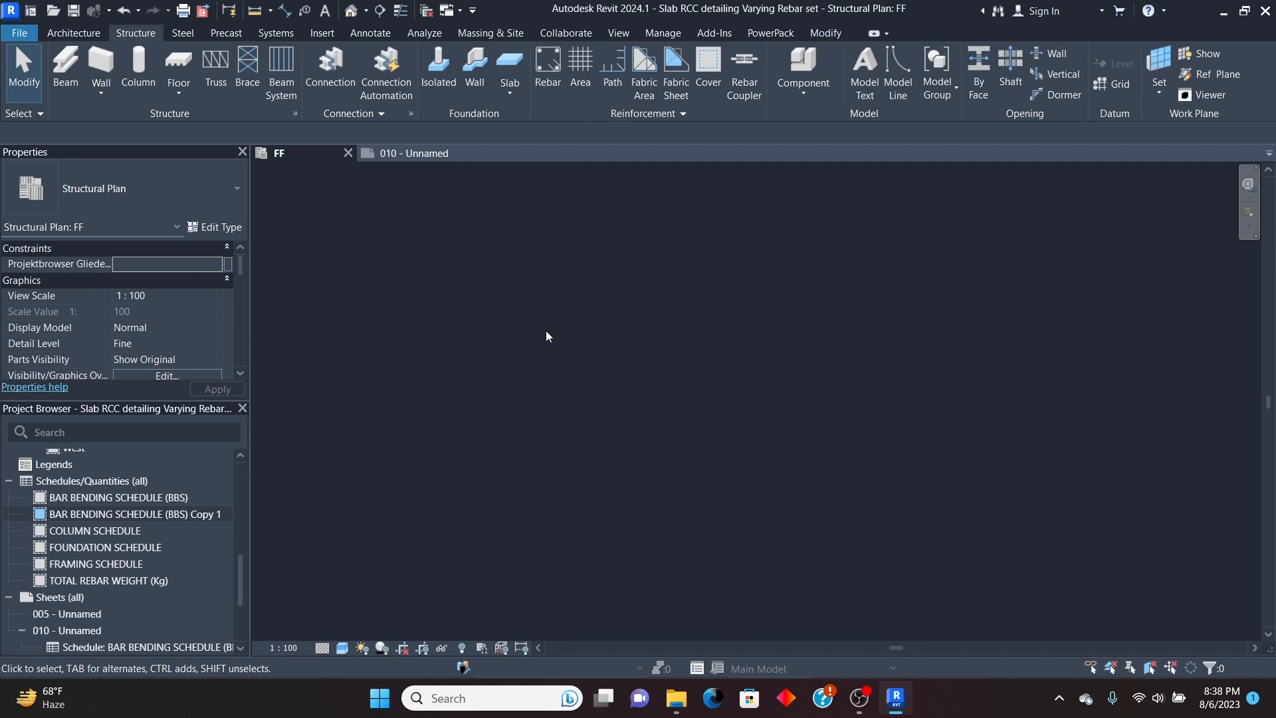
Step: Delete the bar bending schedule from sheet 010
{"action": "left_click", "coordinate": [415, 157]}
{"action": "left_click", "coordinate": [585, 292]}
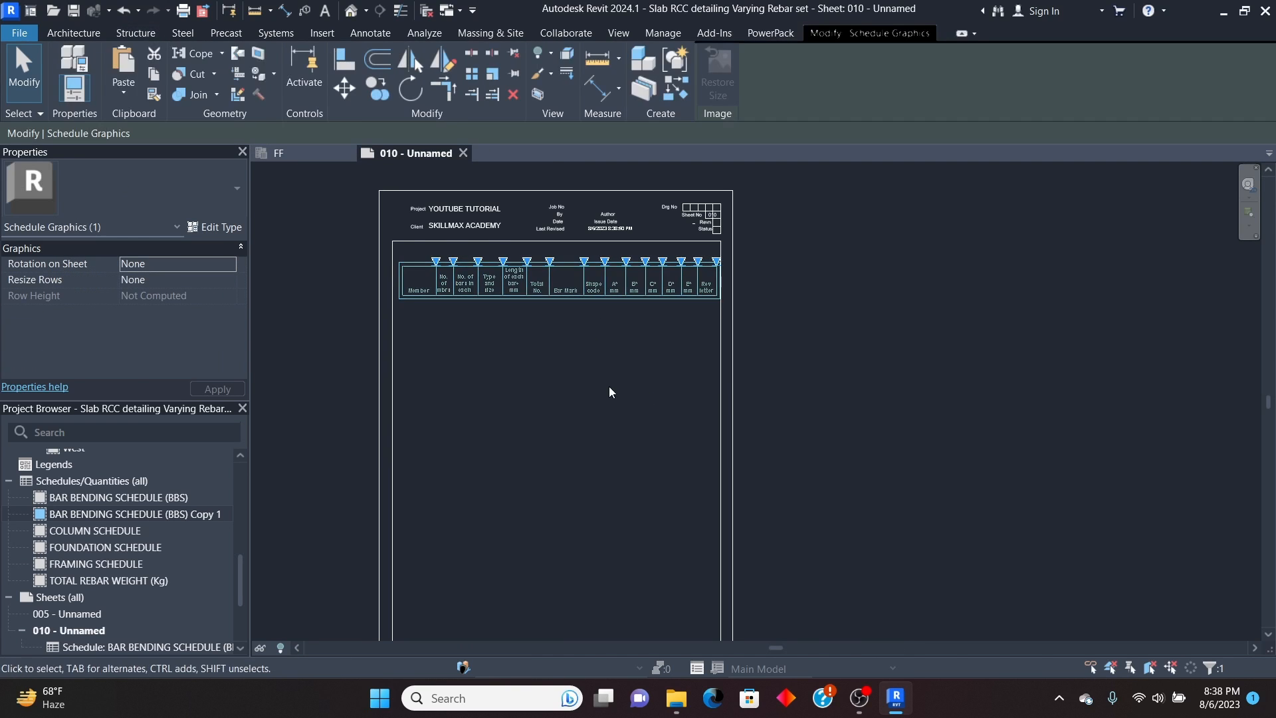
{"action": "left_click", "coordinate": [513, 95]}
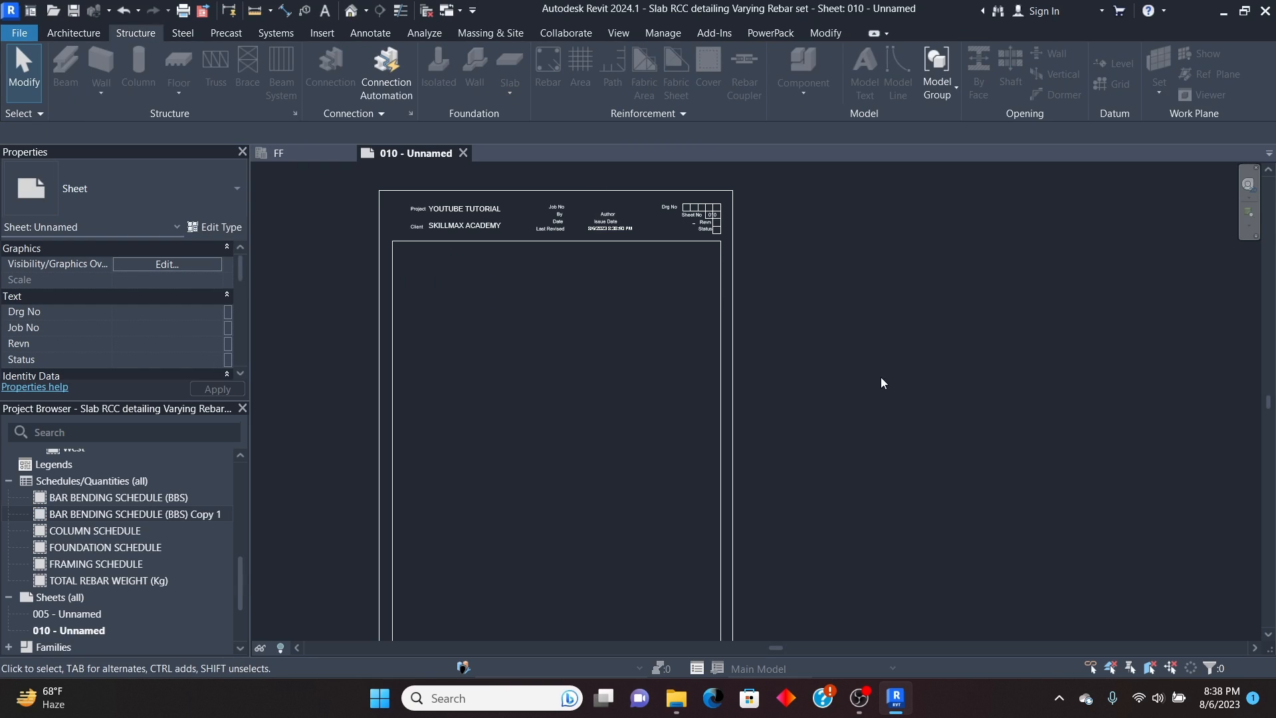
Step: Check the emptied FF plan, and open the North elevation to examine the FF, GL and TOF levels
{"action": "left_click", "coordinate": [293, 151]}
{"action": "scroll", "coordinate": [653, 346], "scroll_direction": "down", "scroll_amount": 3}
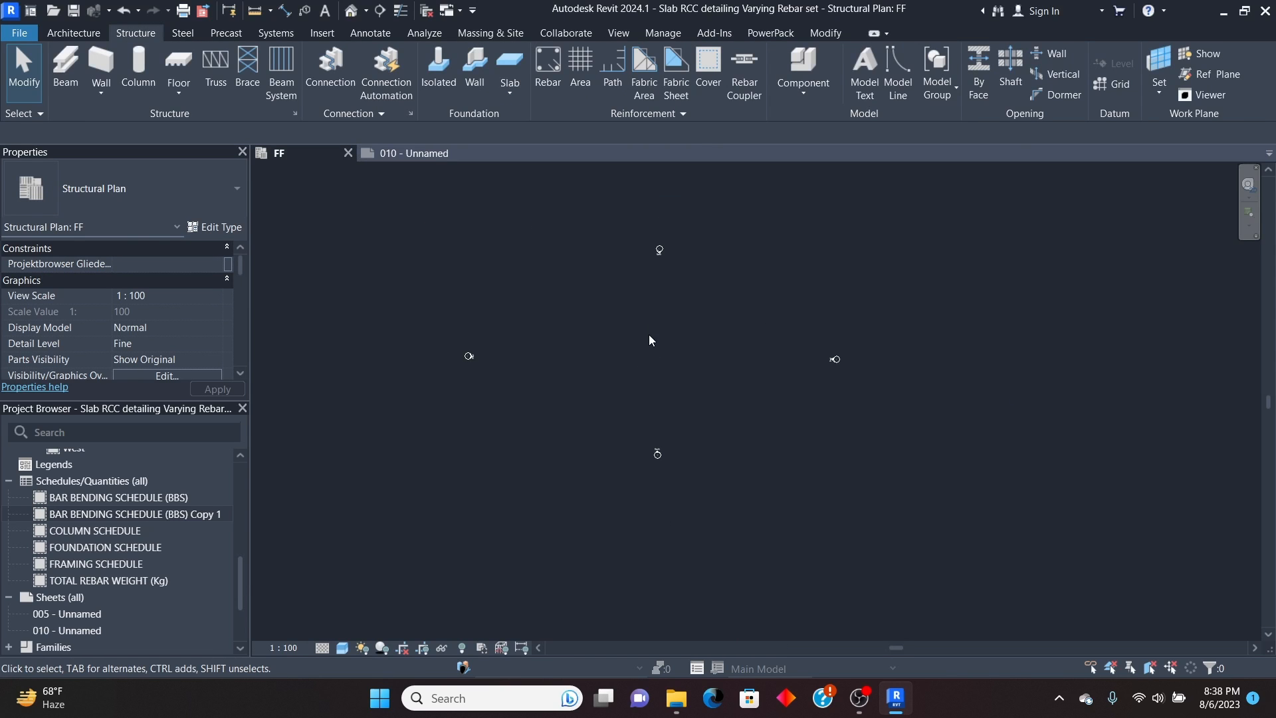
{"action": "scroll", "coordinate": [172, 528], "scroll_direction": "down", "scroll_amount": 2}
{"action": "scroll", "coordinate": [98, 560], "scroll_direction": "up", "scroll_amount": 8}
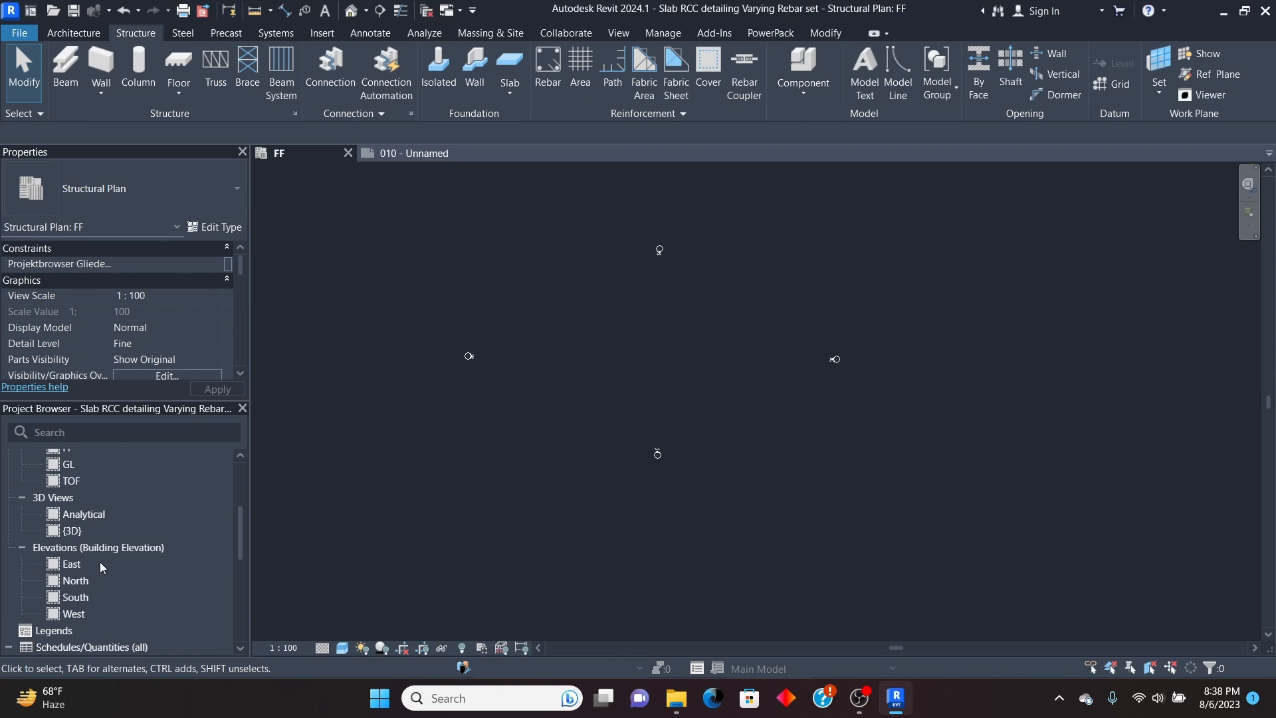
{"action": "scroll", "coordinate": [104, 545], "scroll_direction": "down", "scroll_amount": 4}
{"action": "scroll", "coordinate": [105, 572], "scroll_direction": "down", "scroll_amount": 2}
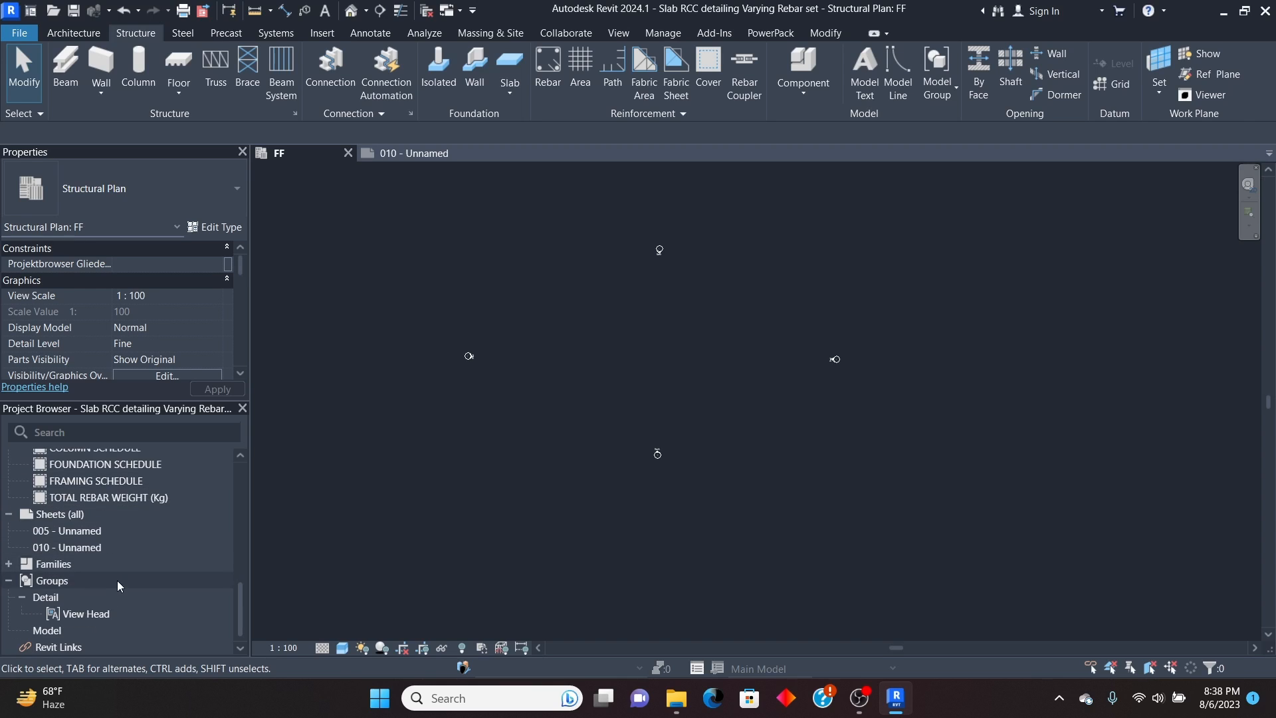
{"action": "scroll", "coordinate": [113, 571], "scroll_direction": "up", "scroll_amount": 6}
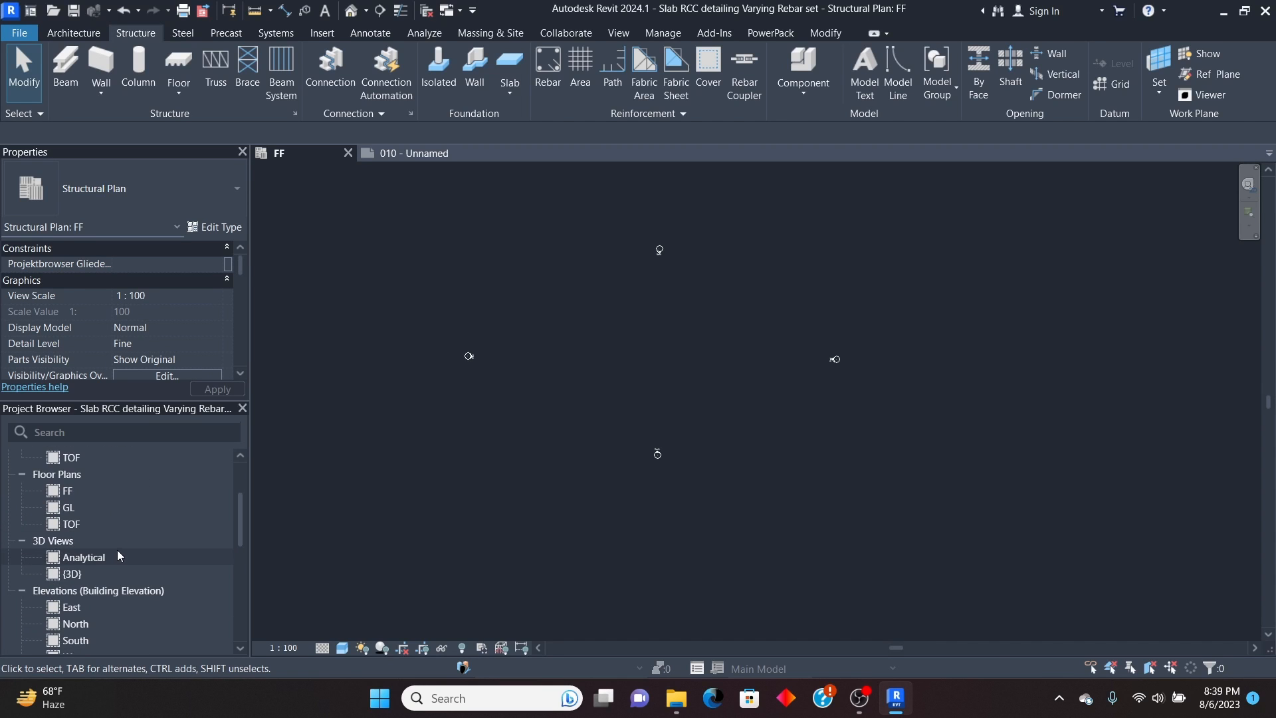
{"action": "double_click", "coordinate": [93, 621]}
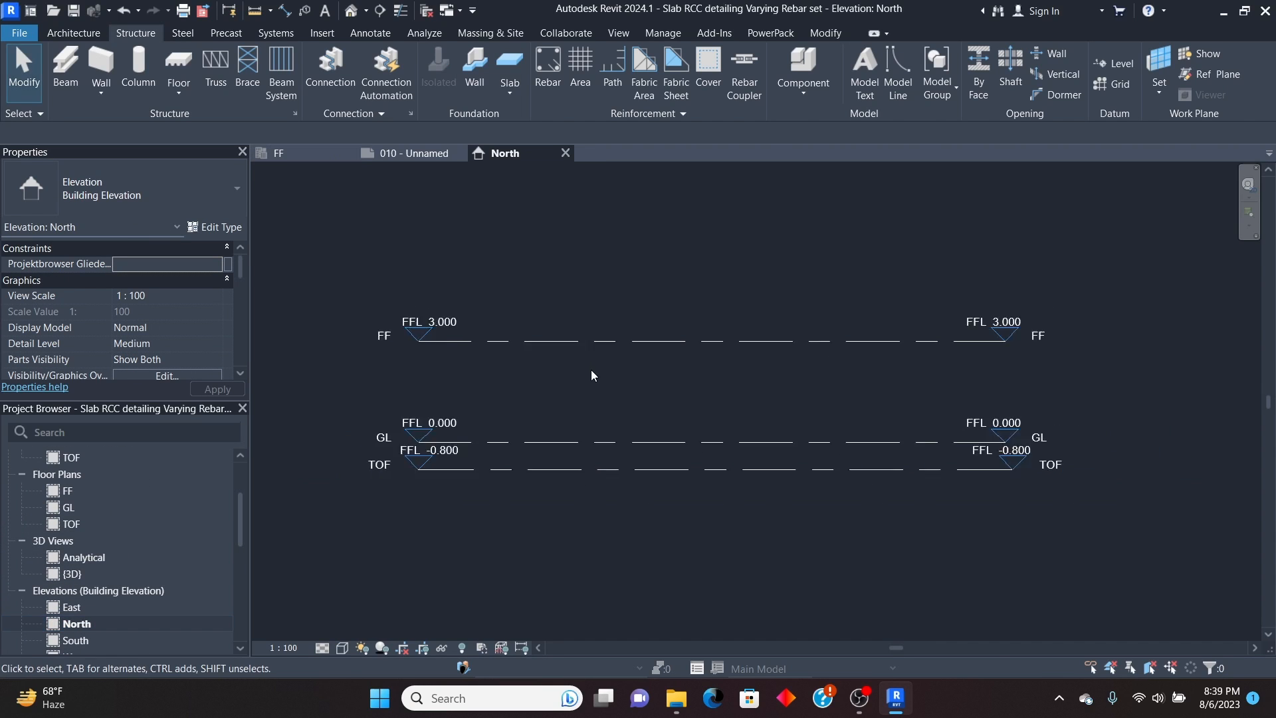
{"action": "scroll", "coordinate": [859, 322], "scroll_direction": "up", "scroll_amount": 2}
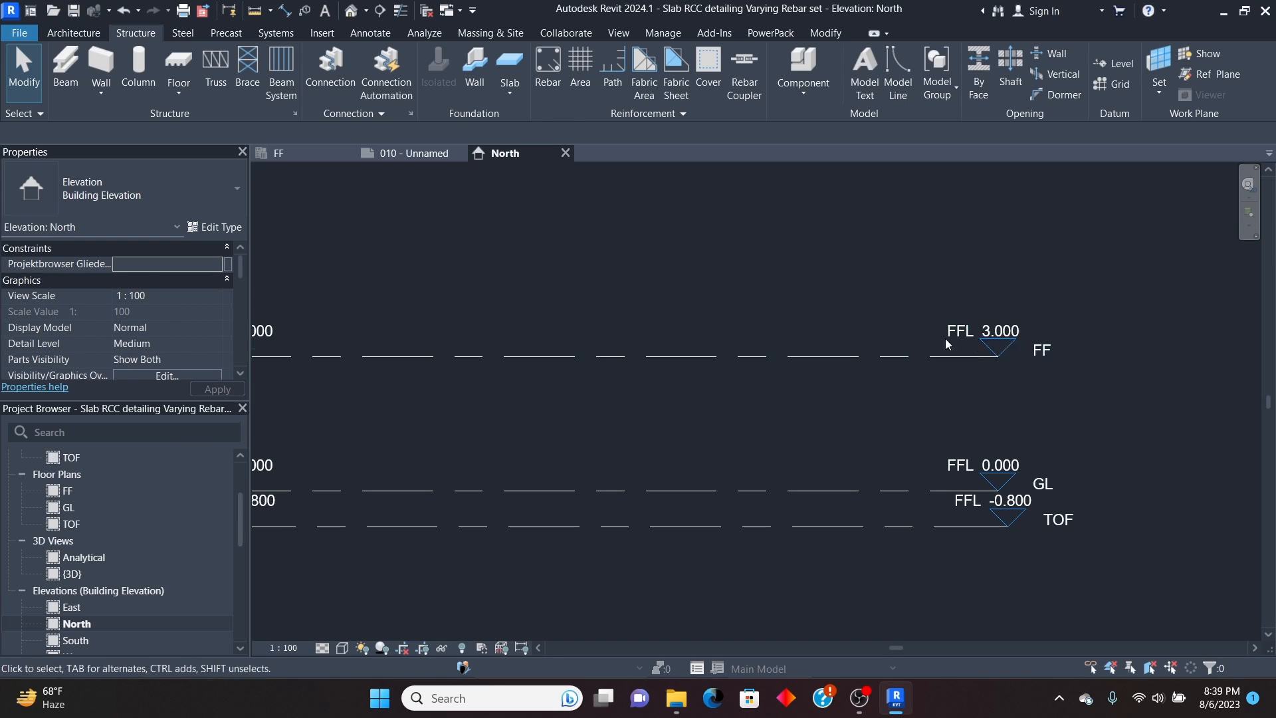
{"action": "scroll", "coordinate": [967, 329], "scroll_direction": "down", "scroll_amount": 2}
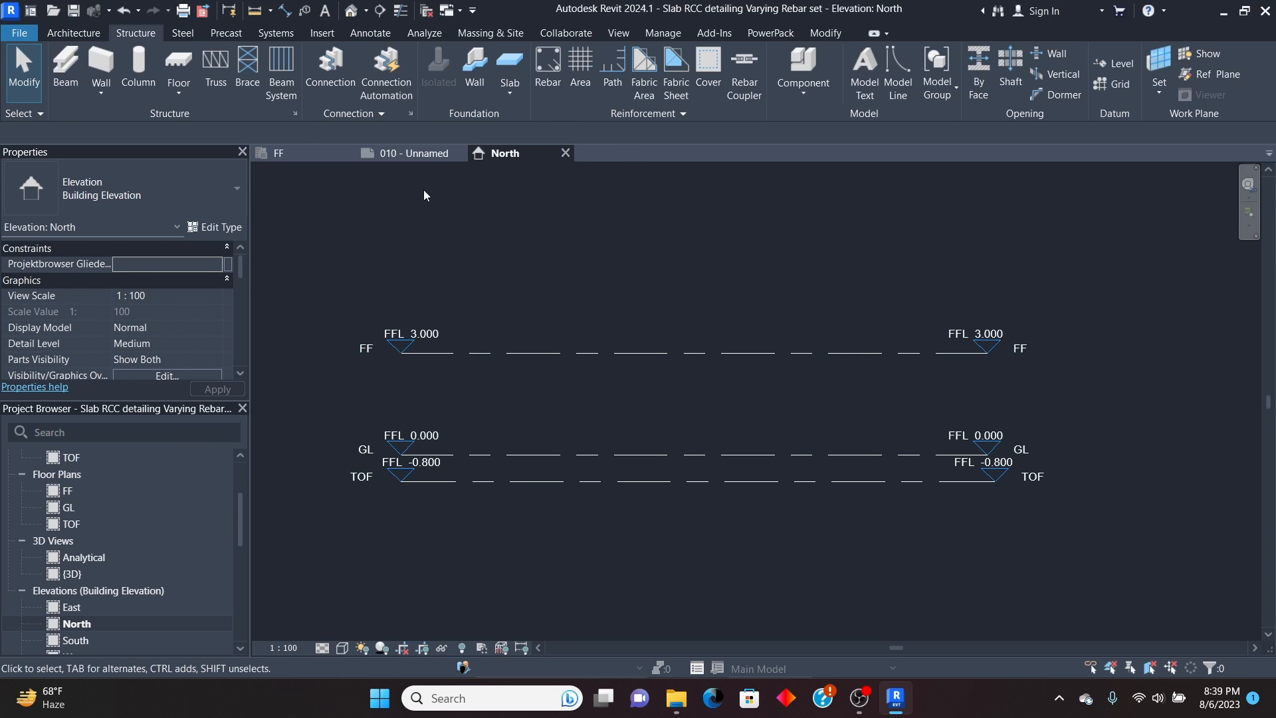
Step: Close the sheet 010 view and find the project's structural plans
{"action": "left_click", "coordinate": [459, 154]}
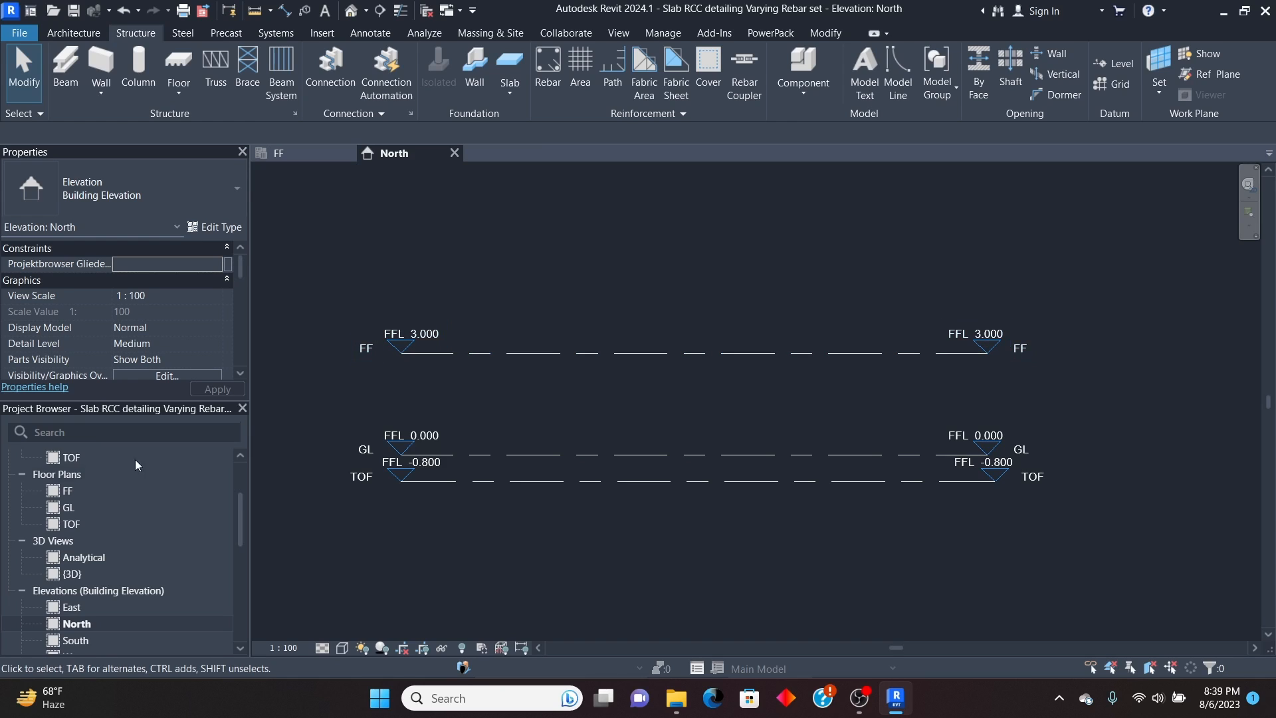
{"action": "scroll", "coordinate": [135, 464], "scroll_direction": "up", "scroll_amount": 3}
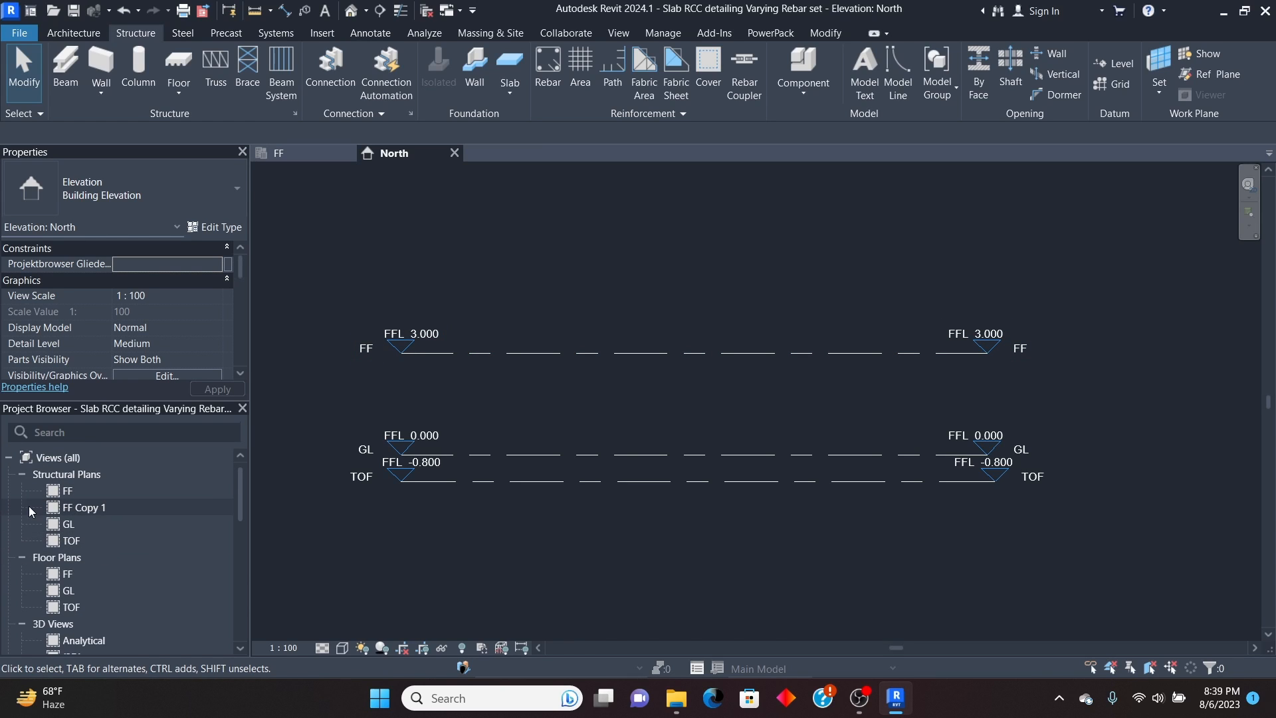
Step: Open the FF structural plan and start a structural floor using the S2-100mm type
{"action": "double_click", "coordinate": [66, 490]}
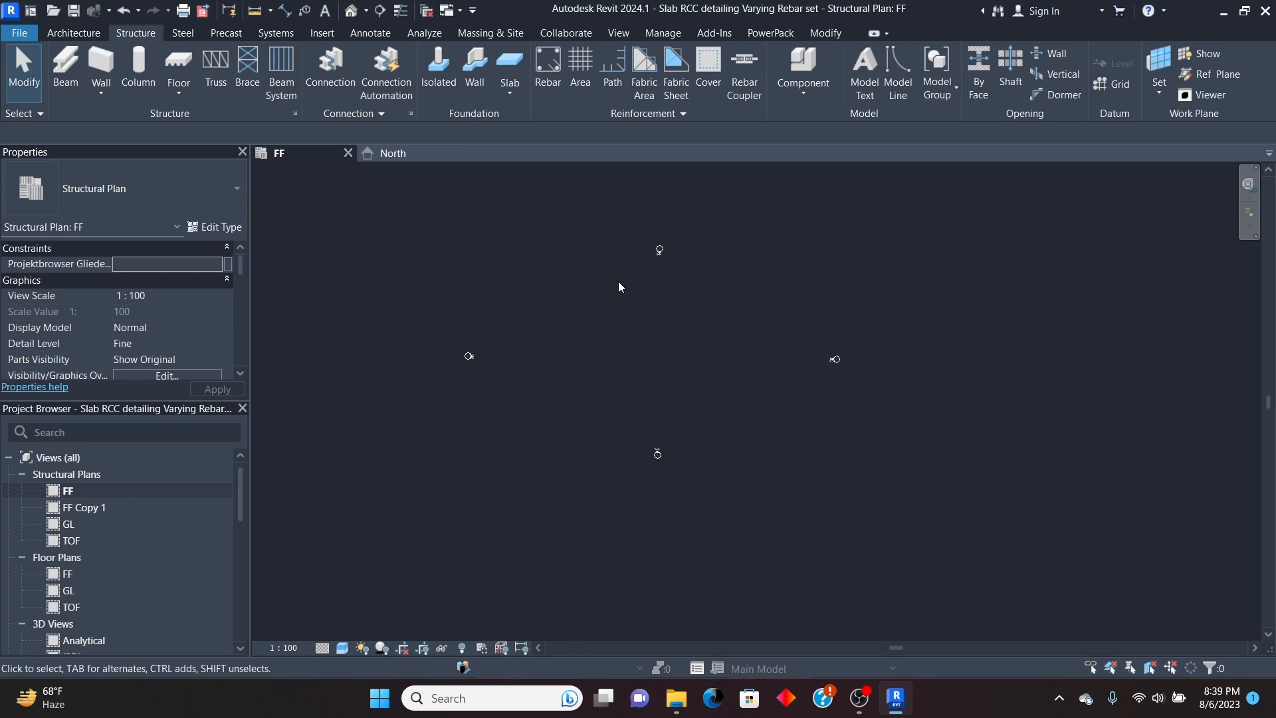
{"action": "scroll", "coordinate": [618, 282], "scroll_direction": "up", "scroll_amount": 3}
{"action": "left_click", "coordinate": [177, 90]}
{"action": "left_click", "coordinate": [206, 120]}
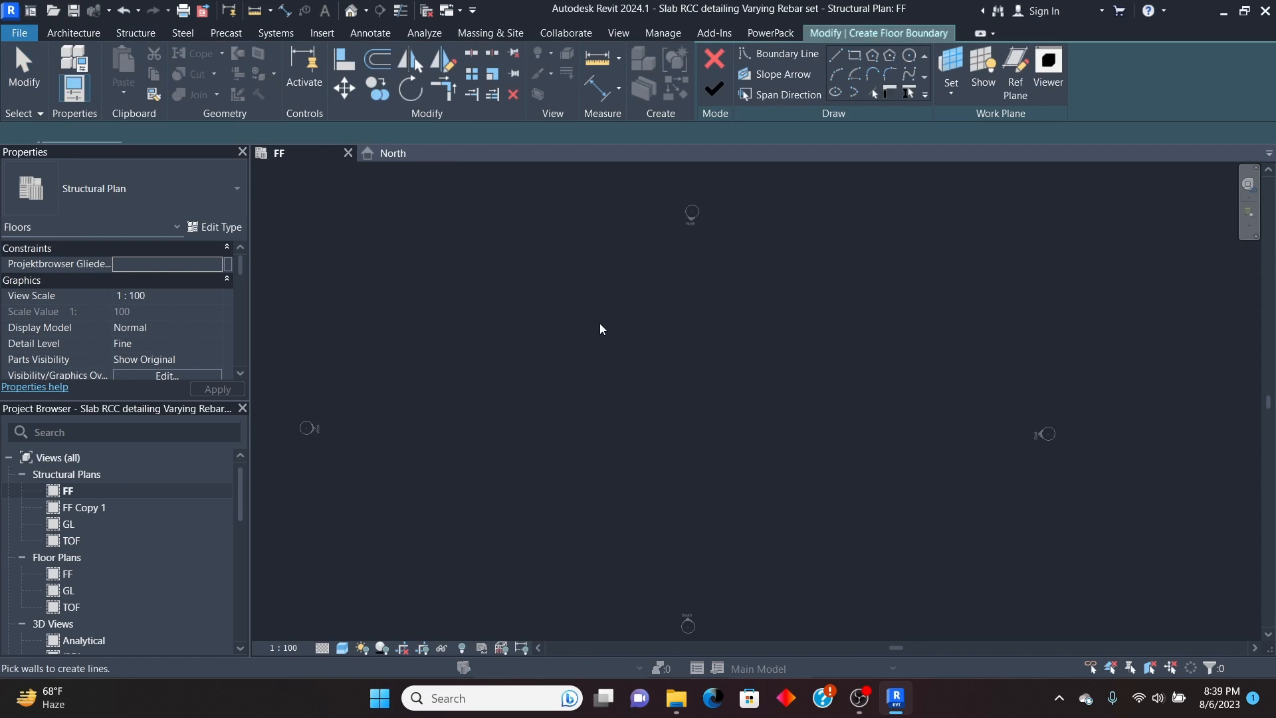
{"action": "left_click", "coordinate": [224, 181]}
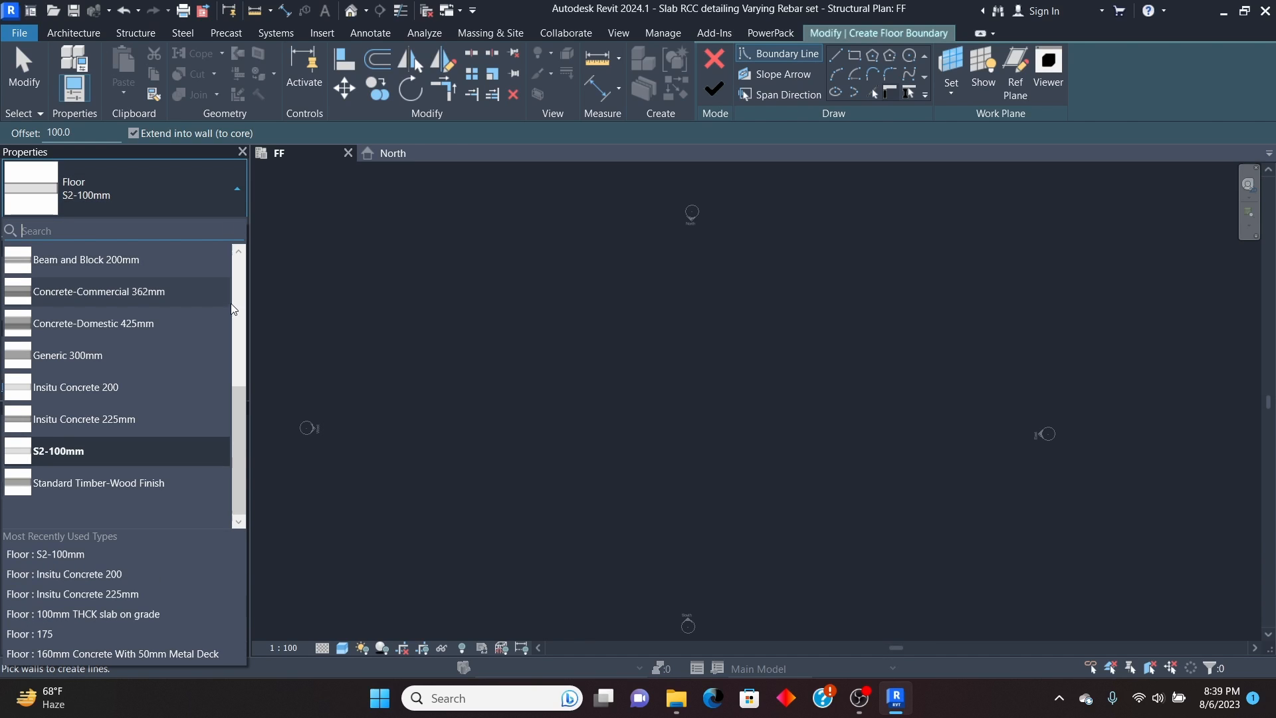
{"action": "left_click", "coordinate": [157, 187]}
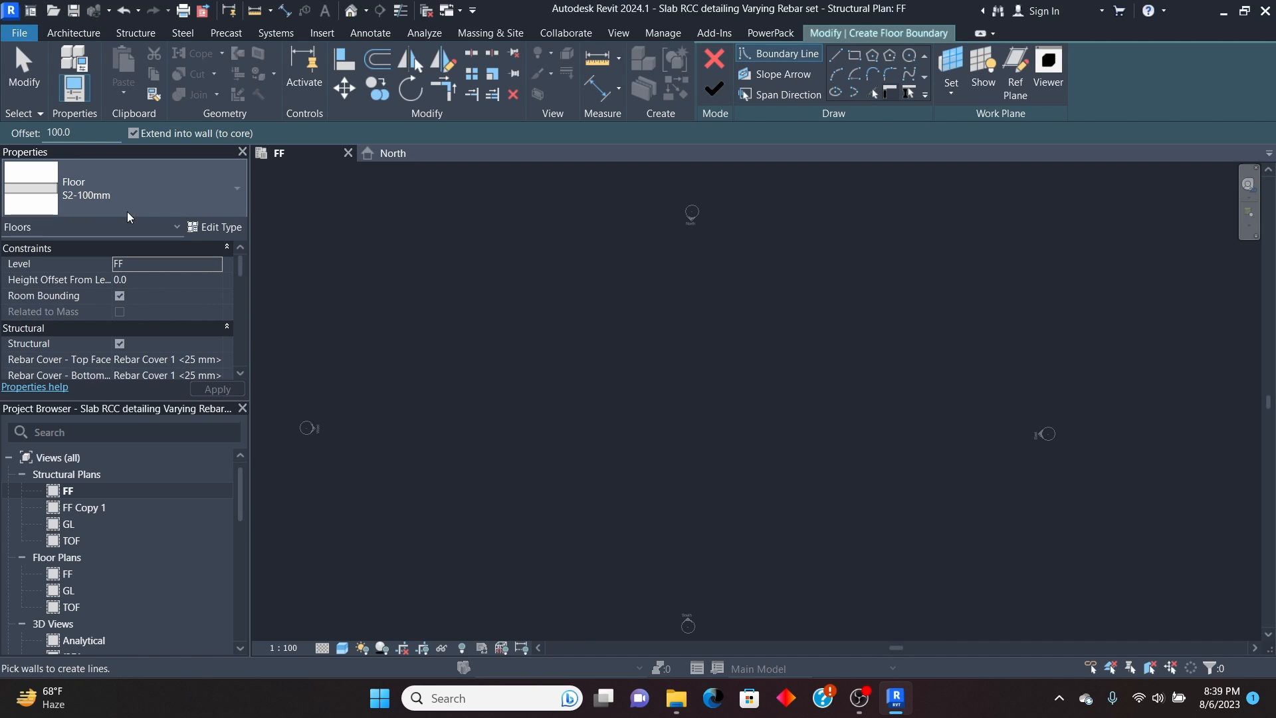
Step: Edit the S2-100mm floor type's assembly and set its concrete structure layer thickness to 200 mm
{"action": "left_click", "coordinate": [214, 227]}
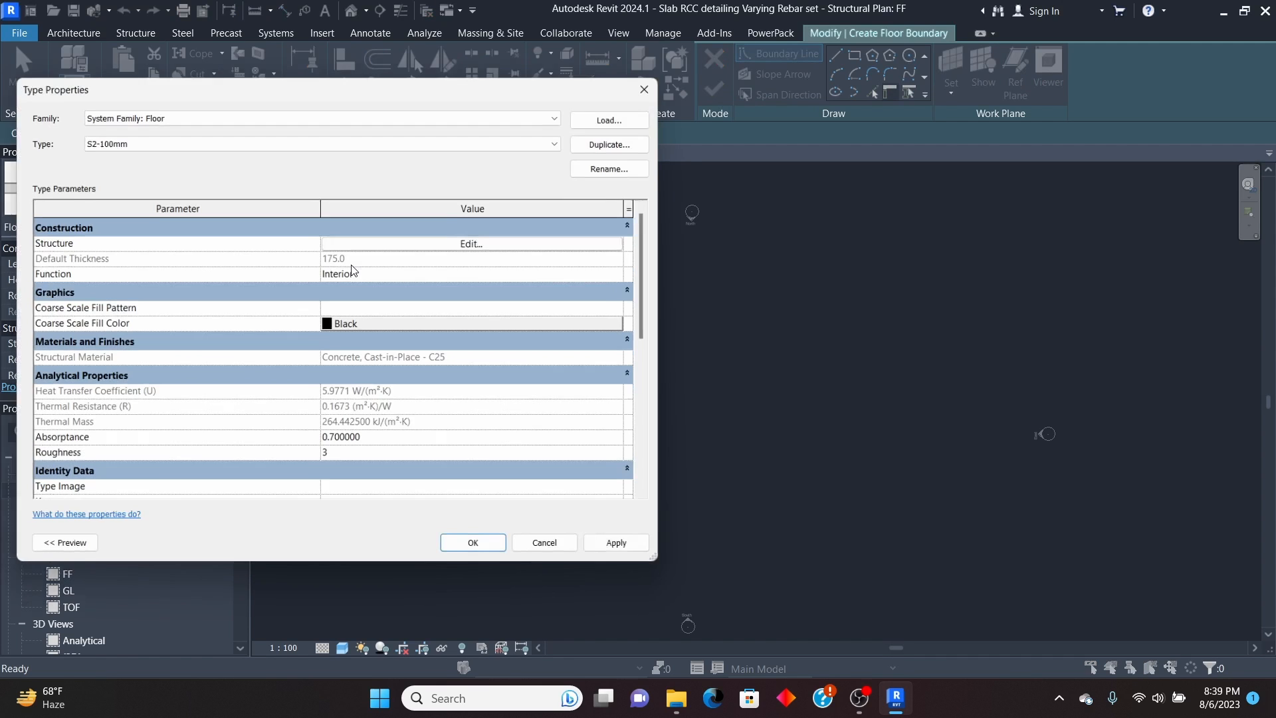
{"action": "left_click", "coordinate": [484, 243]}
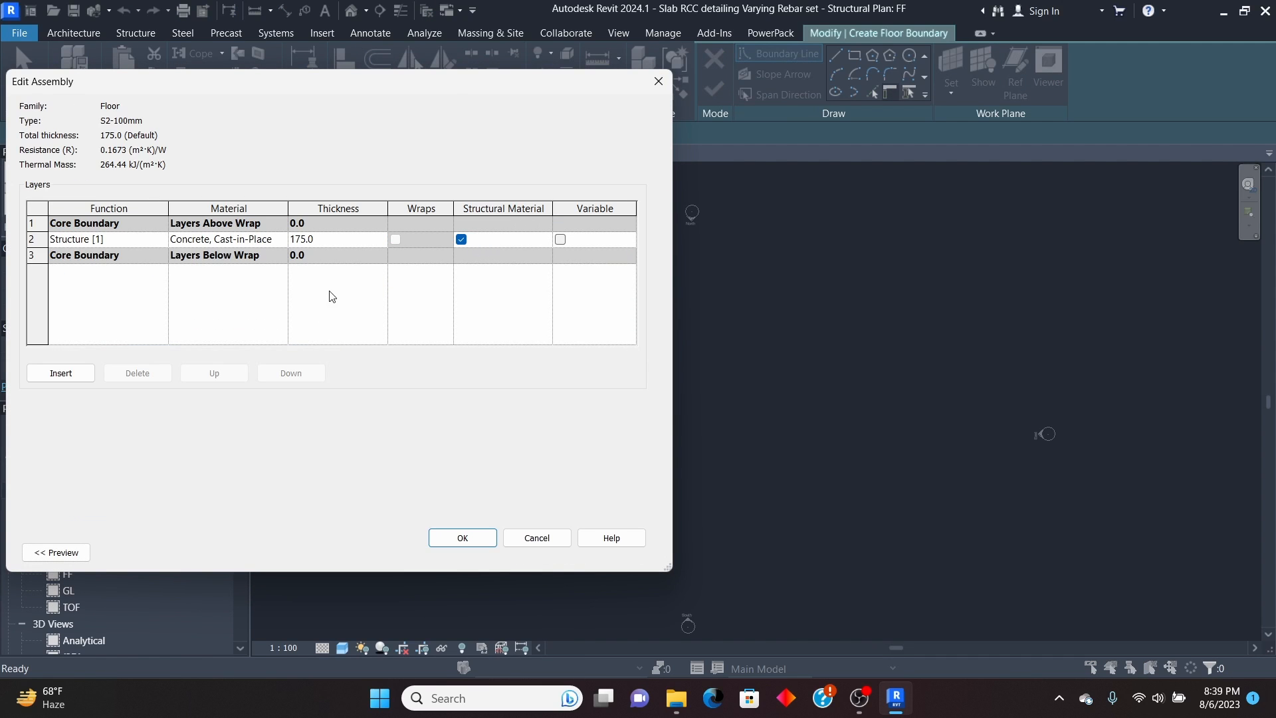
{"action": "left_click", "coordinate": [335, 238]}
{"action": "key", "text": "BackSpace"}
{"action": "left_click", "coordinate": [467, 536]}
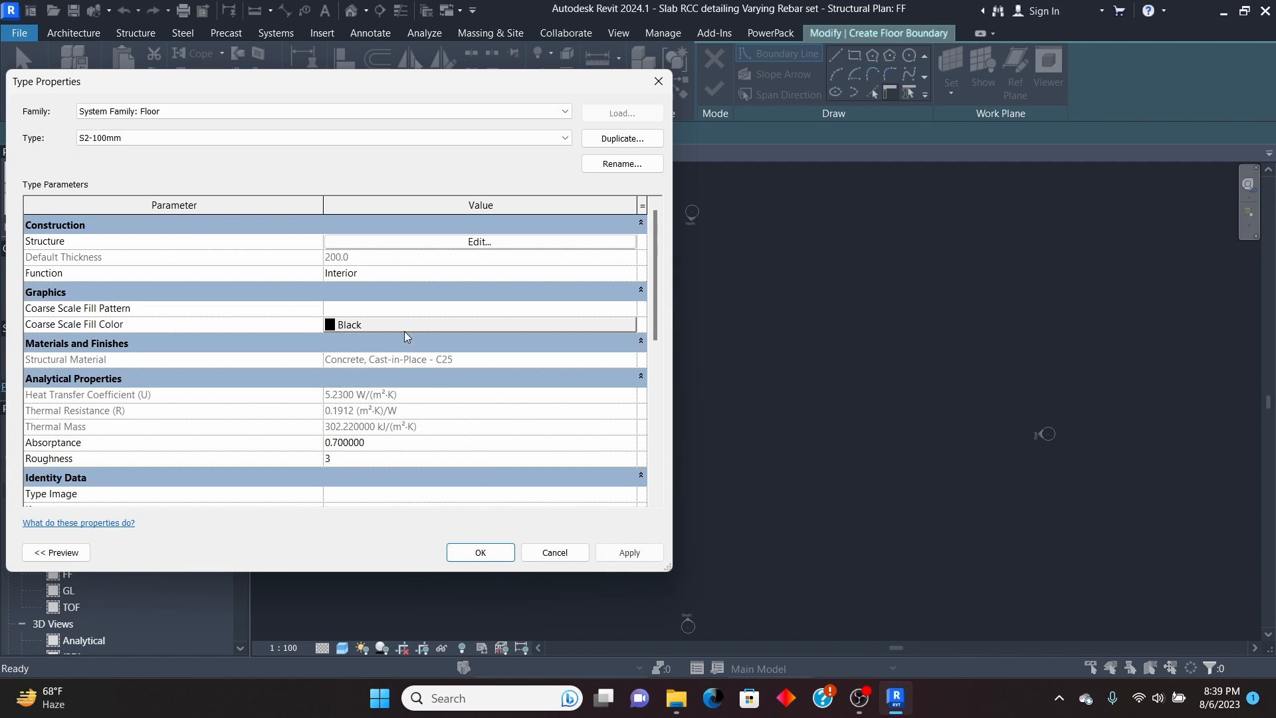
Step: Rename the floor type as S2-200 and apply the type changes
{"action": "left_click", "coordinate": [617, 166]}
{"action": "left_click", "coordinate": [354, 328]}
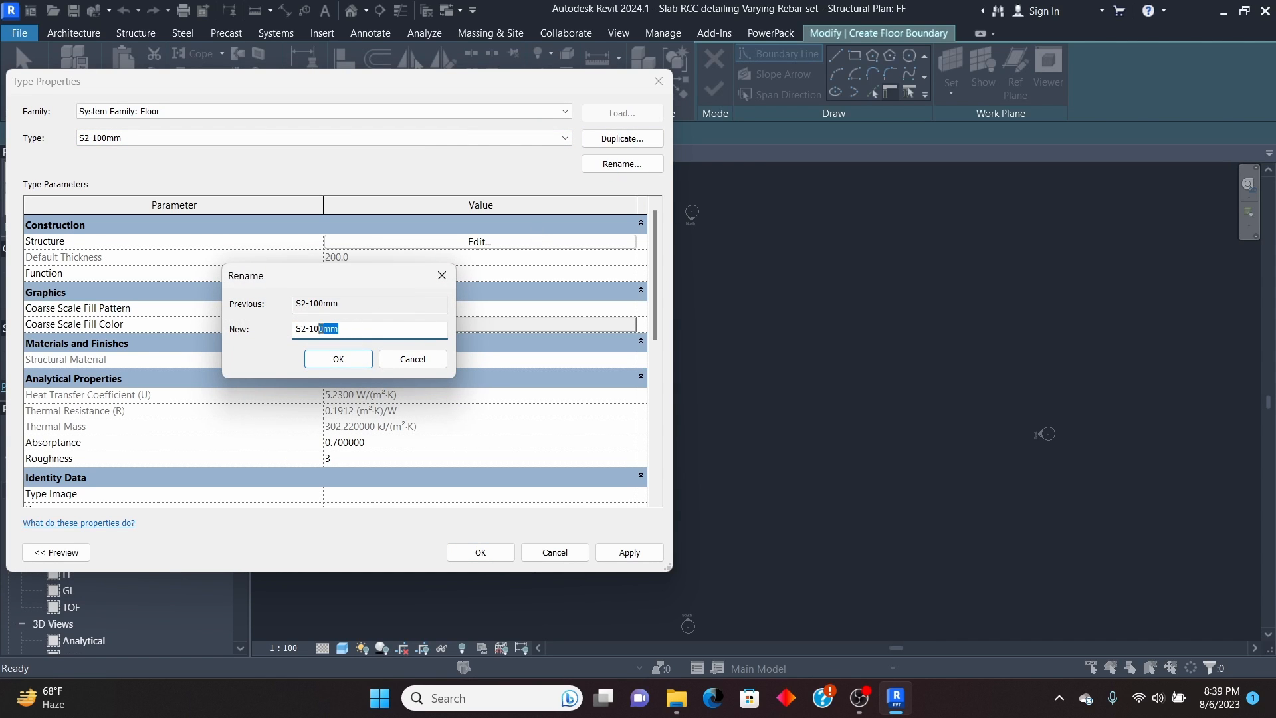
{"action": "type", "text": "2"}
{"action": "left_click", "coordinate": [346, 360]}
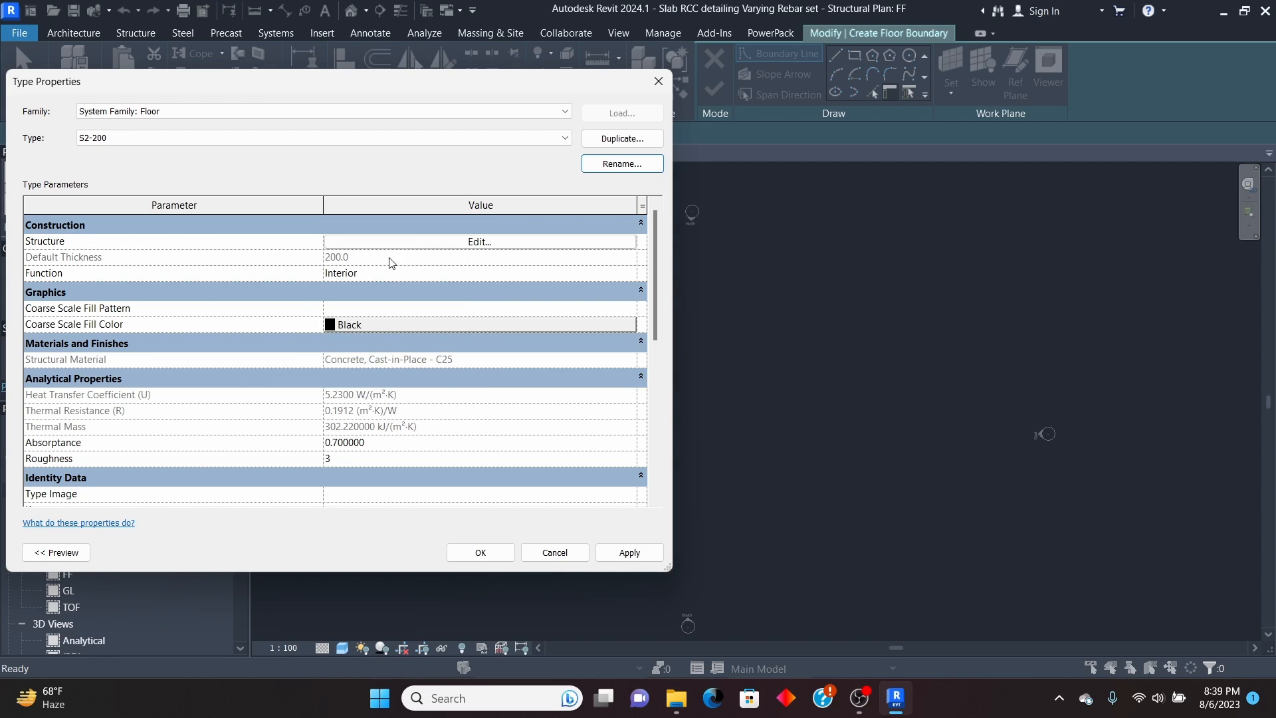
{"action": "left_click", "coordinate": [627, 552]}
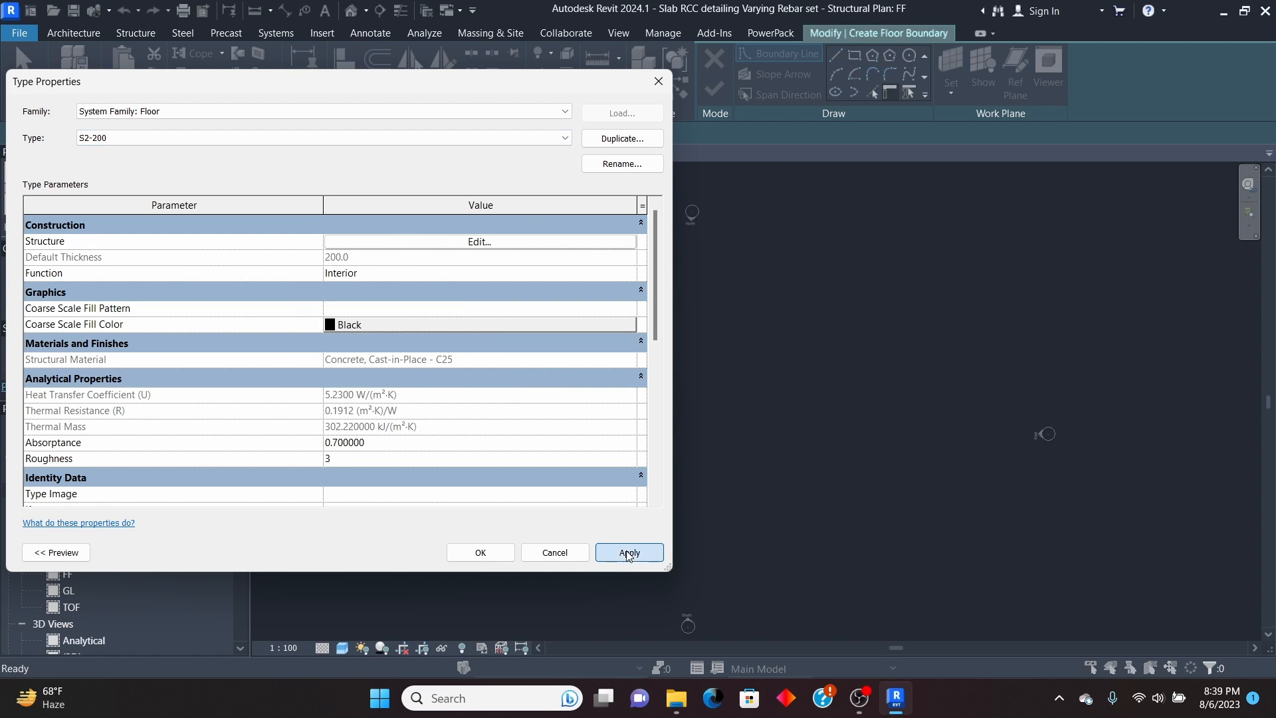
{"action": "left_click", "coordinate": [479, 553]}
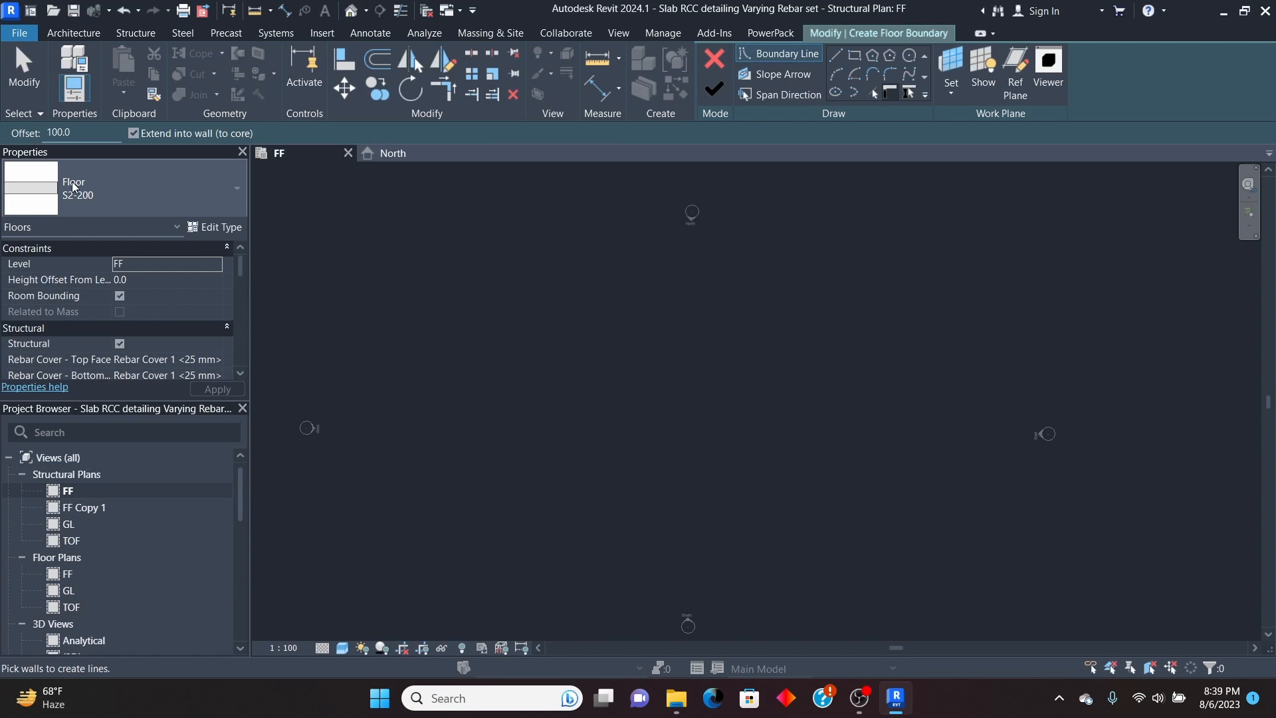
Step: Sketch a rectangular floor boundary 10000 mm wide and 7000 mm high between the elevation markers
{"action": "left_click", "coordinate": [855, 56]}
{"action": "left_click", "coordinate": [600, 330]}
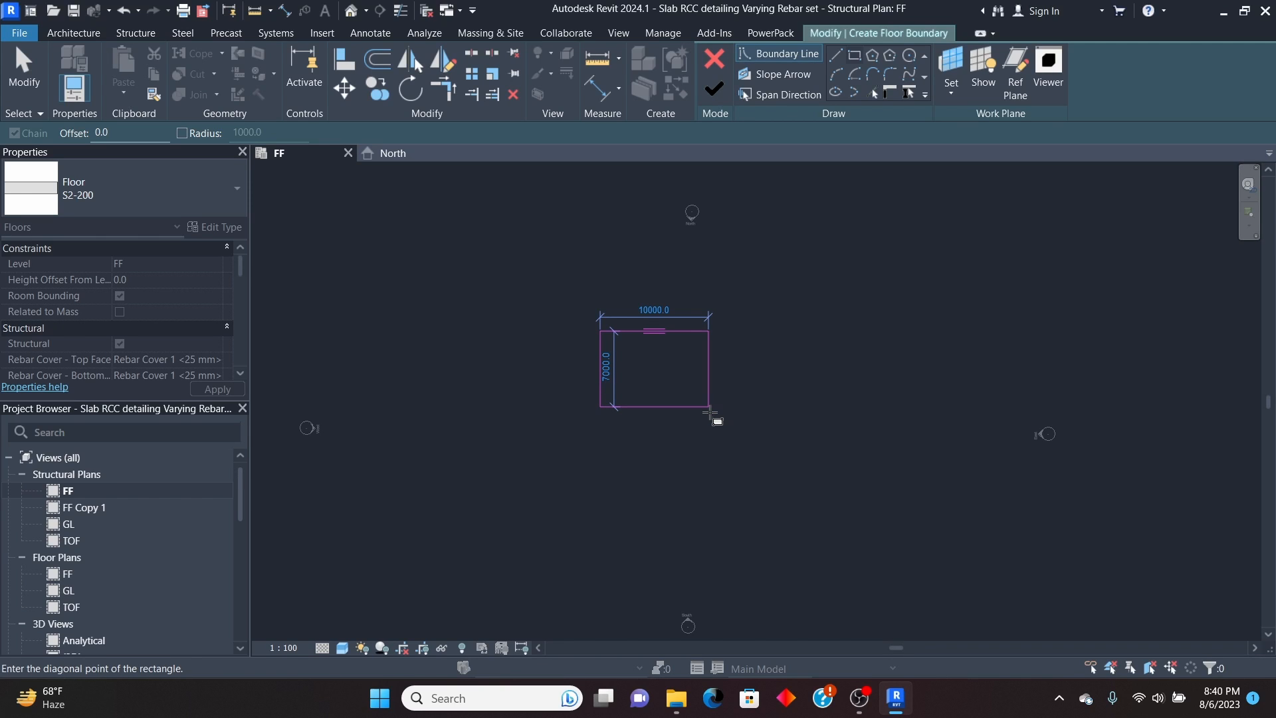
{"action": "left_click", "coordinate": [709, 412]}
{"action": "scroll", "coordinate": [635, 367], "scroll_direction": "up", "scroll_amount": 2}
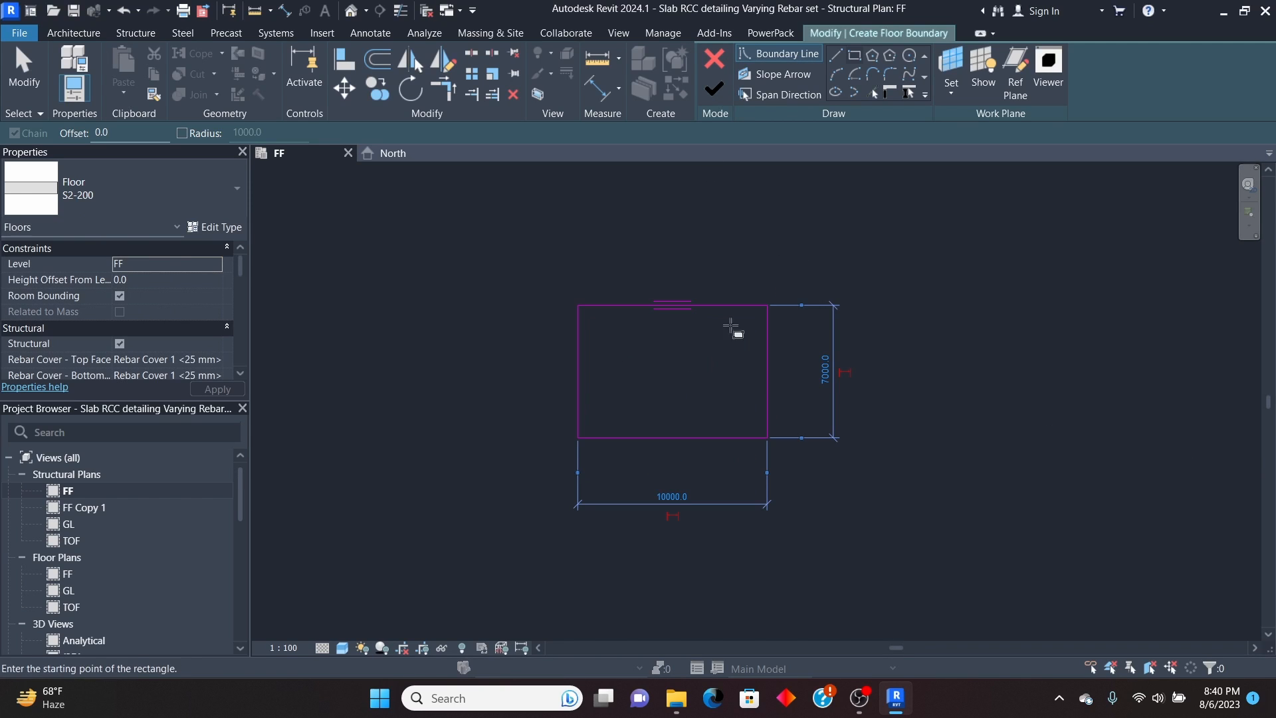
Step: Draw a diagonal boundary line across the rectangle's upper-right corner, from the right edge's midpoint to the top edge
{"action": "left_click", "coordinate": [836, 57]}
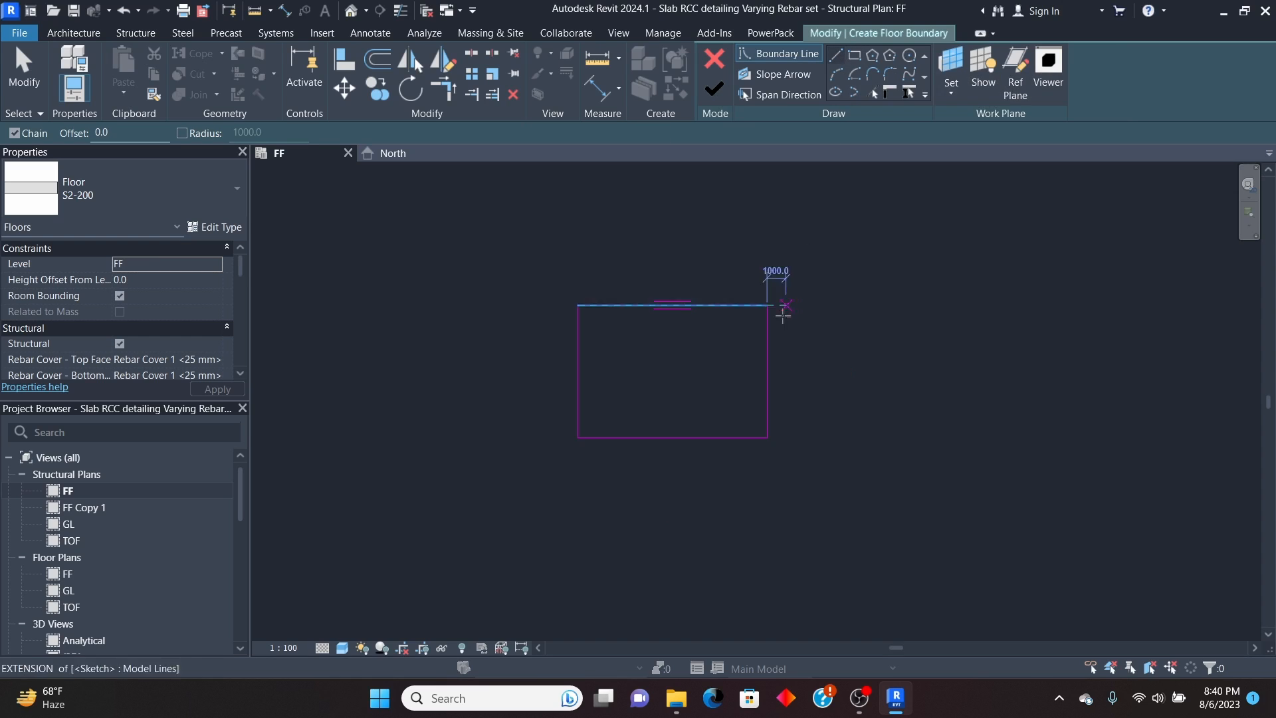
{"action": "left_click", "coordinate": [767, 370]}
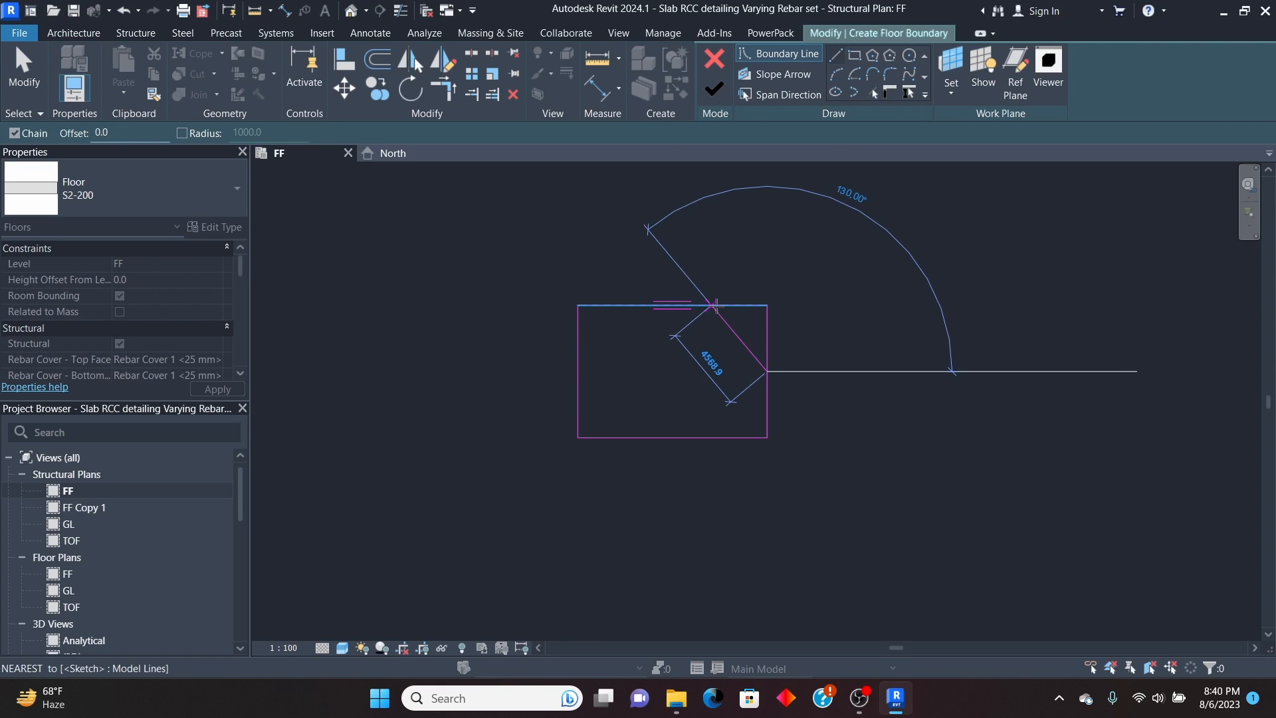
{"action": "left_click", "coordinate": [711, 305]}
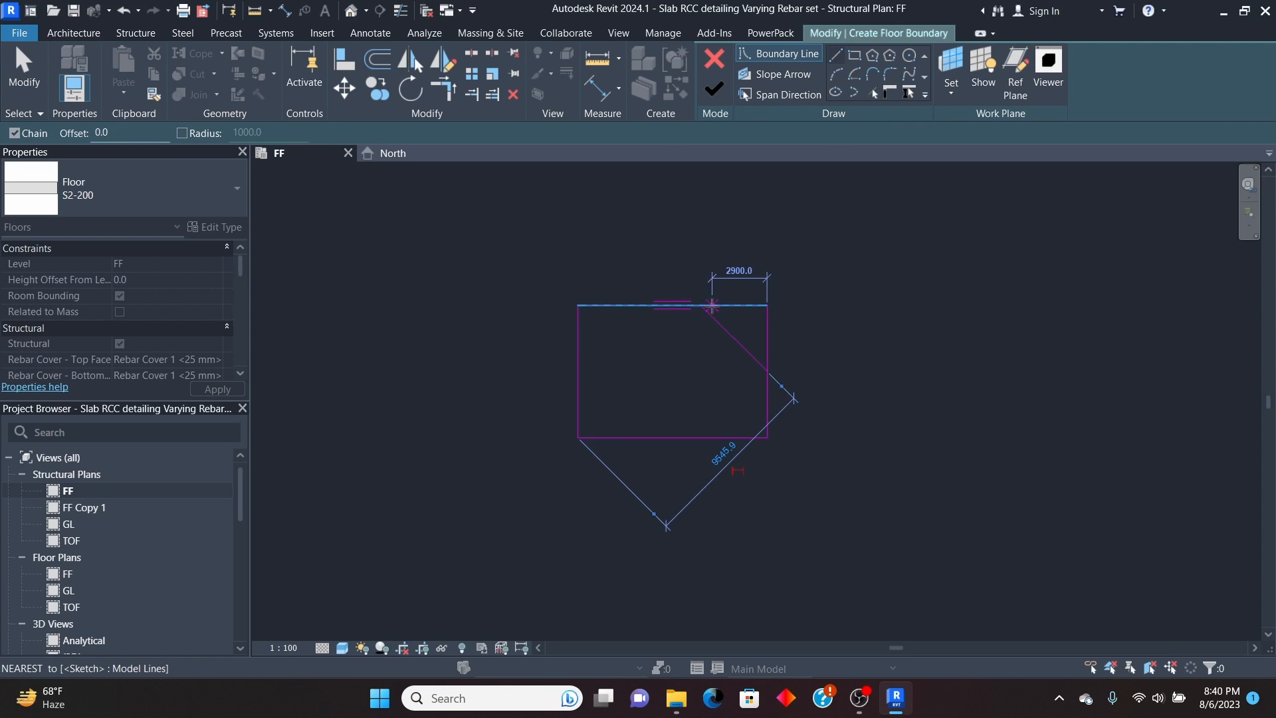
{"action": "scroll", "coordinate": [747, 322], "scroll_direction": "up", "scroll_amount": 2}
{"action": "key", "text": "Escape"}
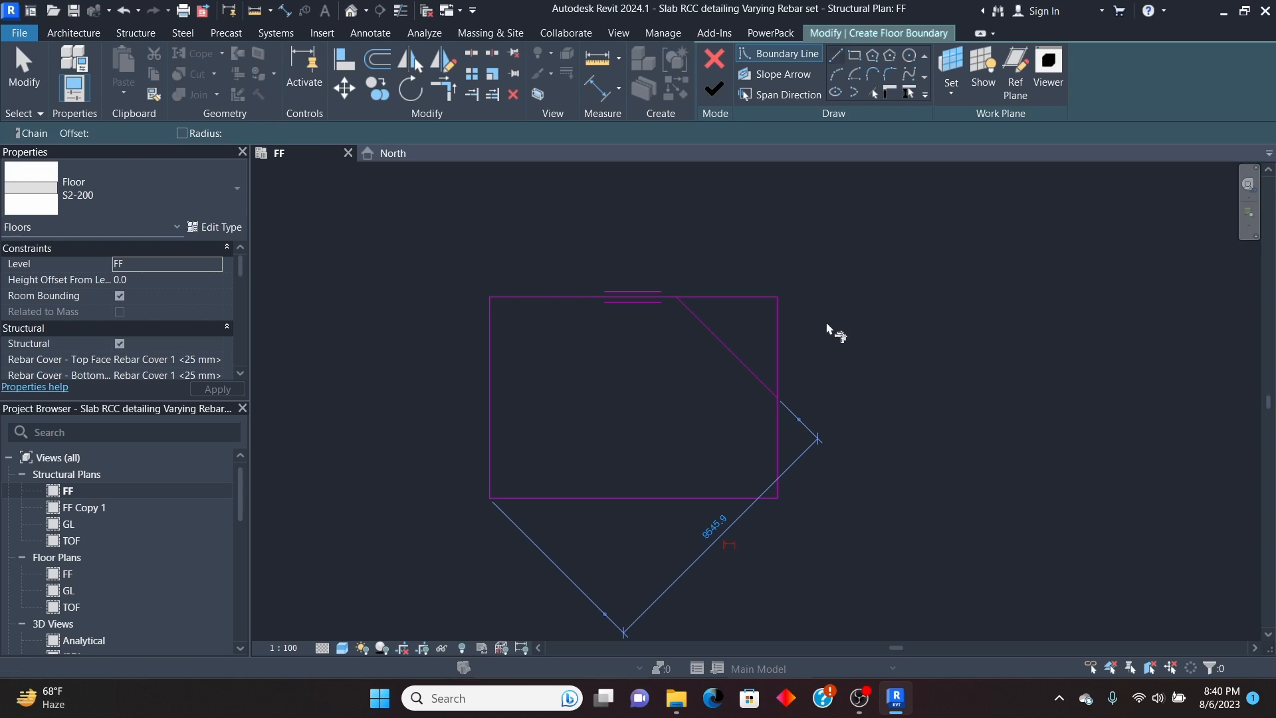
Step: Trim the top and right boundary lines to the diagonal to form the chamfered corner, and finish the floor
{"action": "key", "text": "t"}
{"action": "key", "text": "r"}
{"action": "left_click", "coordinate": [714, 301]}
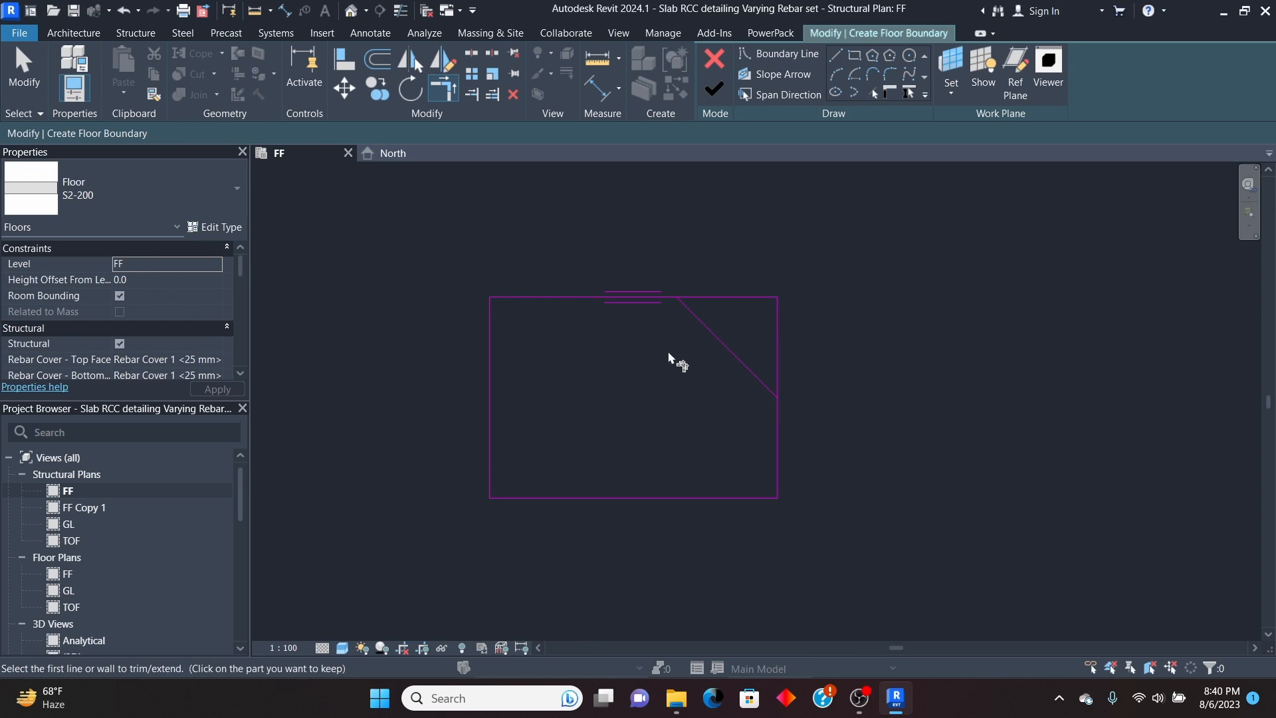
{"action": "left_click", "coordinate": [718, 342]}
{"action": "left_click", "coordinate": [776, 435]}
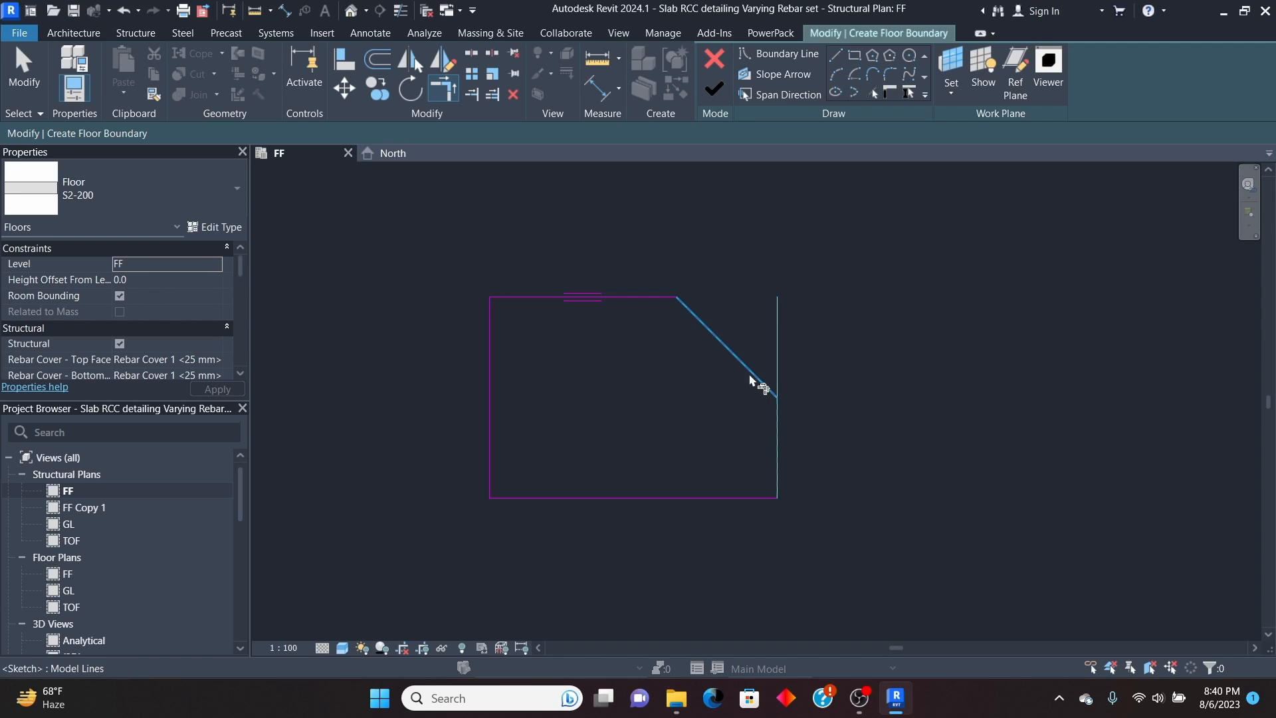
{"action": "left_click", "coordinate": [757, 378]}
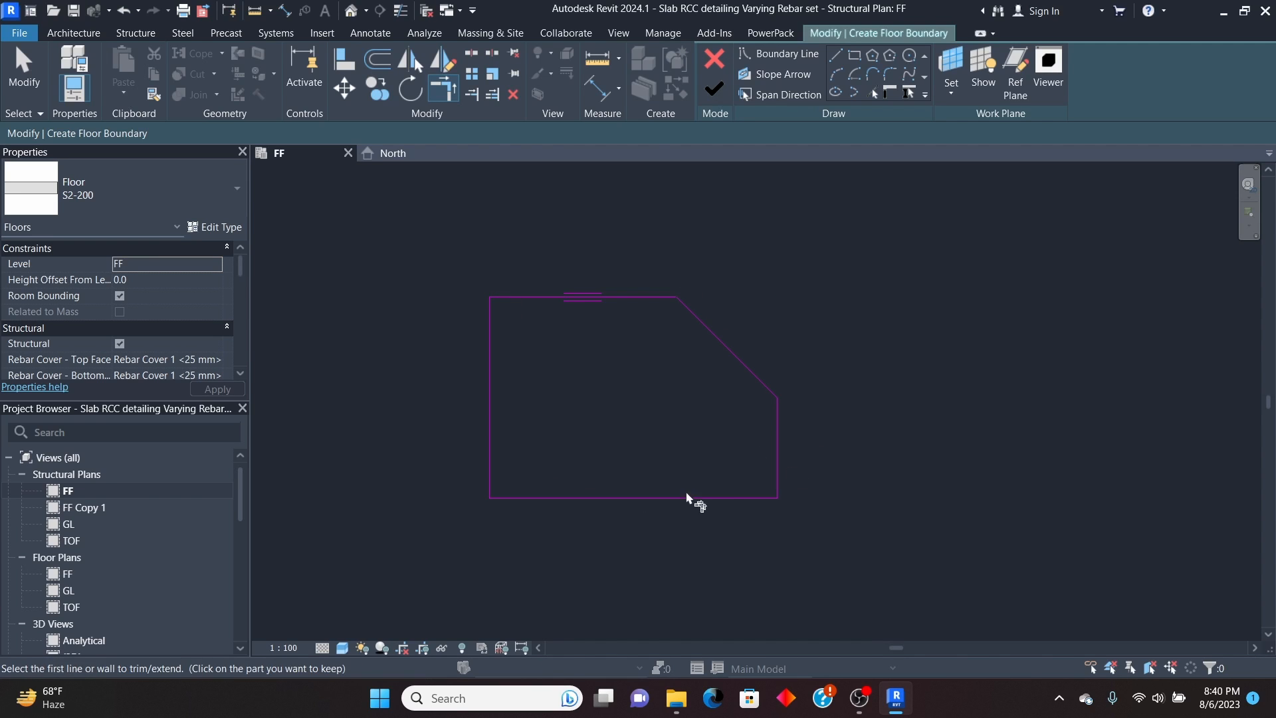
{"action": "scroll", "coordinate": [517, 384], "scroll_direction": "up", "scroll_amount": 1}
{"action": "scroll", "coordinate": [691, 402], "scroll_direction": "down", "scroll_amount": 1}
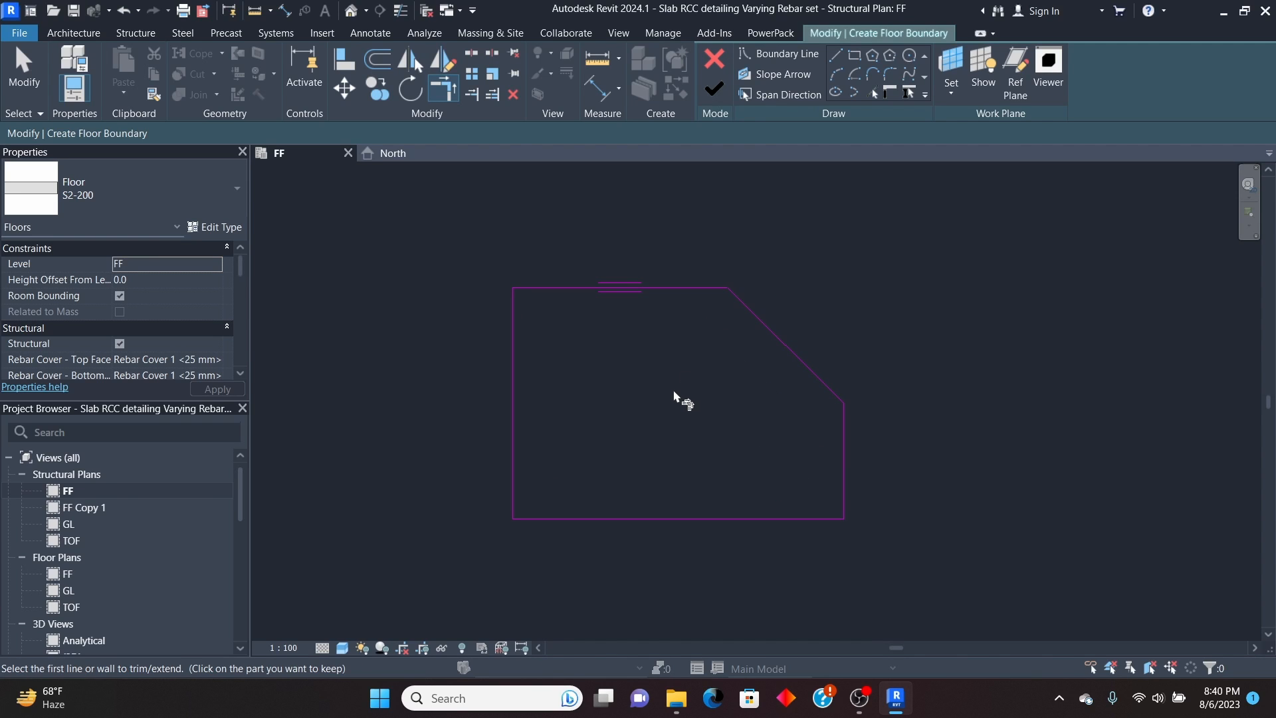
{"action": "left_click", "coordinate": [714, 96]}
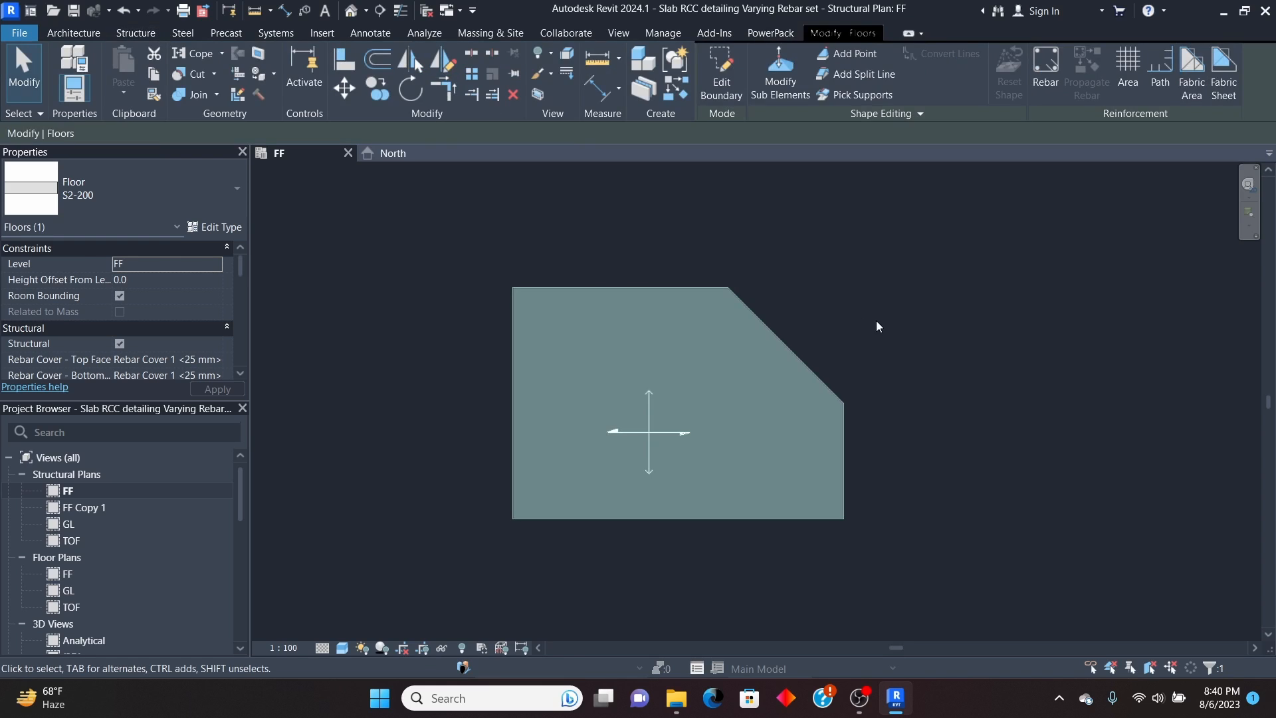
{"action": "left_click", "coordinate": [875, 320]}
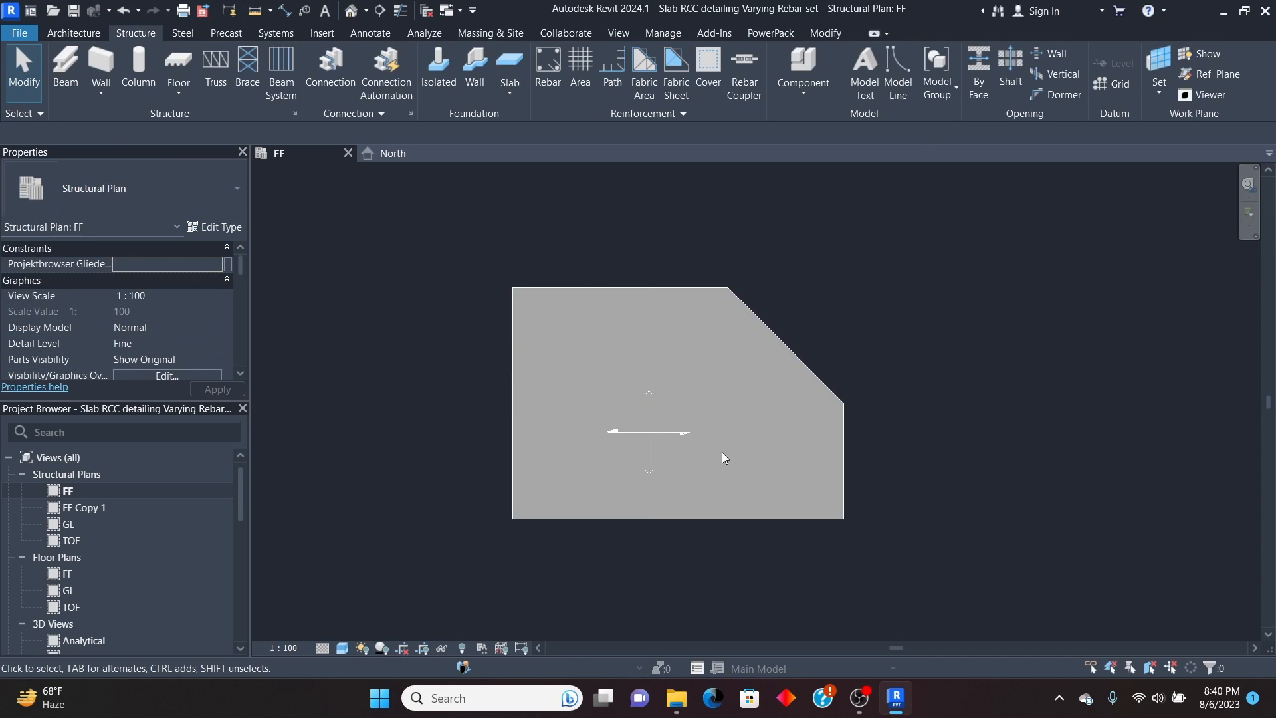
Step: Delete the span direction symbol from the slab and close the North elevation view
{"action": "left_click", "coordinate": [675, 435]}
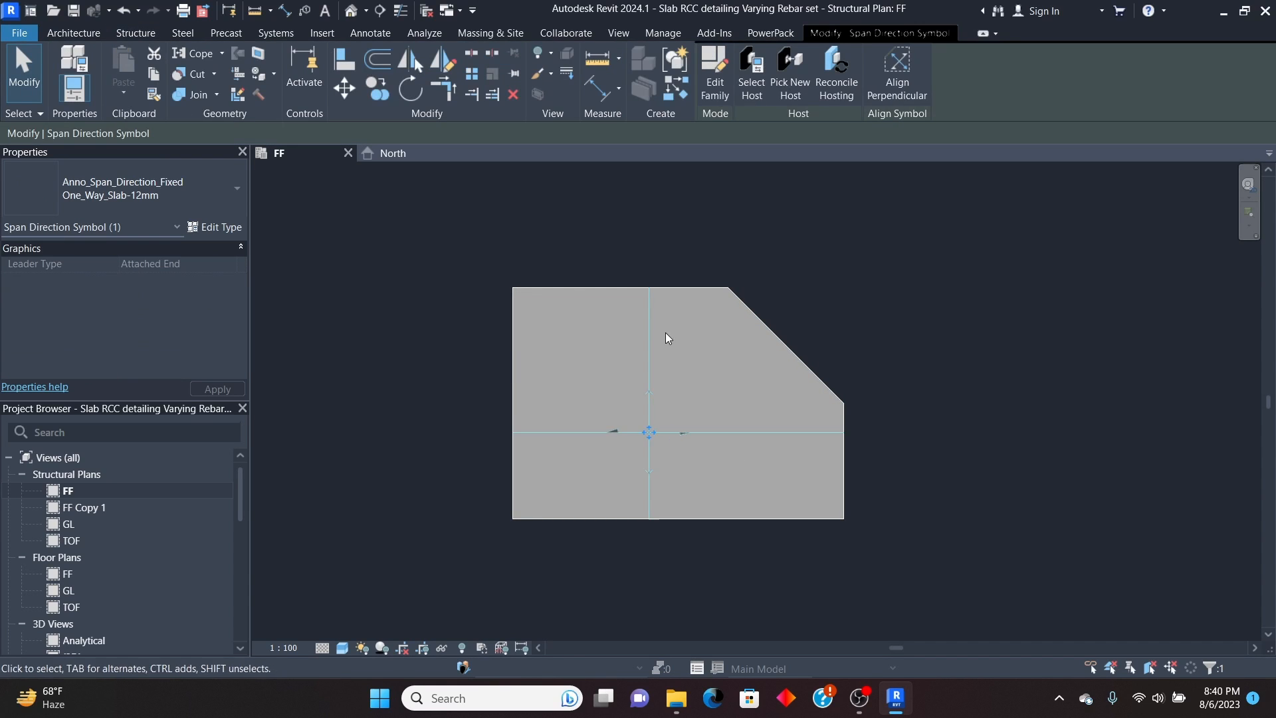
{"action": "left_click", "coordinate": [514, 94]}
{"action": "scroll", "coordinate": [663, 348], "scroll_direction": "down", "scroll_amount": 2}
{"action": "scroll", "coordinate": [635, 333], "scroll_direction": "up", "scroll_amount": 3}
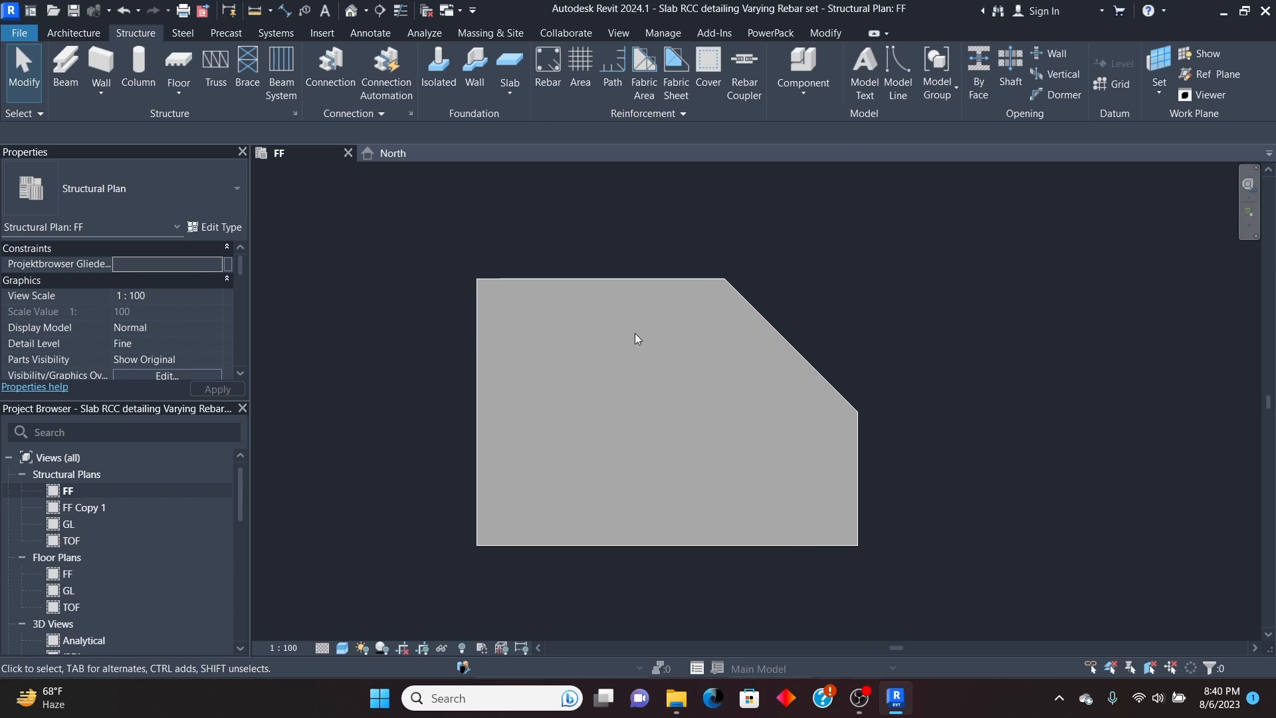
{"action": "scroll", "coordinate": [732, 254], "scroll_direction": "down", "scroll_amount": 2}
{"action": "scroll", "coordinate": [732, 254], "scroll_direction": "up", "scroll_amount": 1}
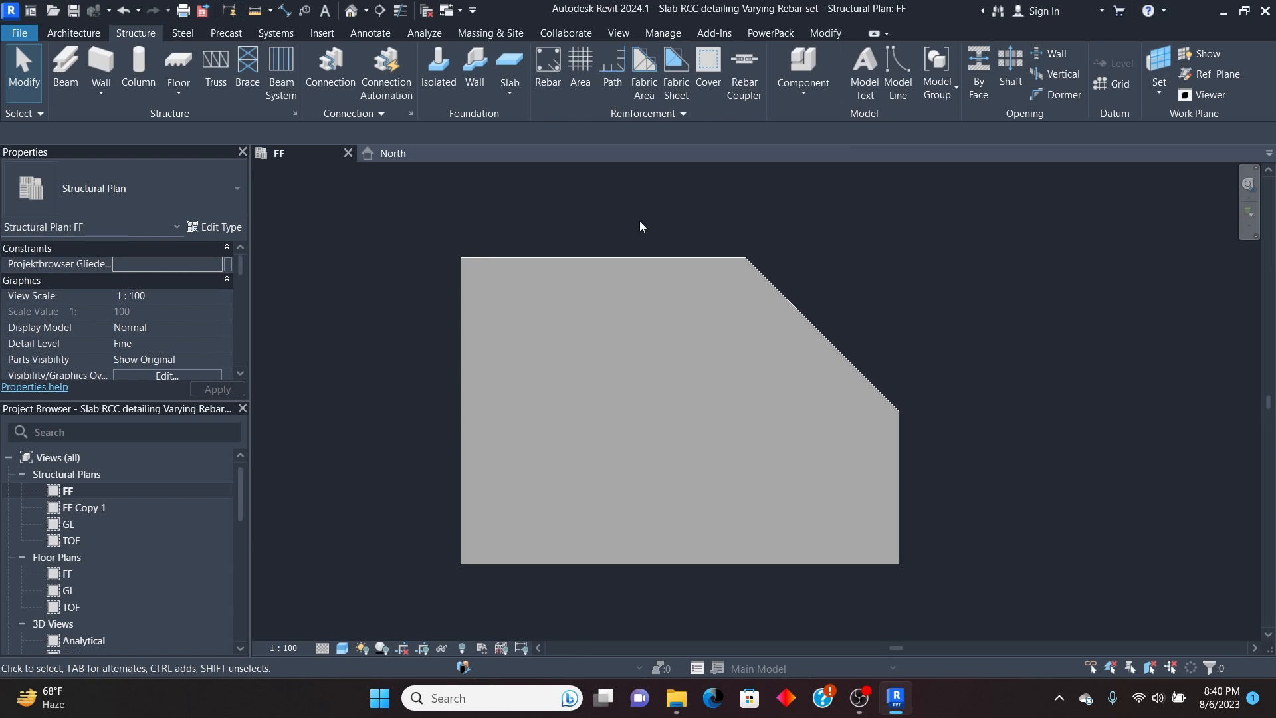
{"action": "left_click", "coordinate": [455, 153]}
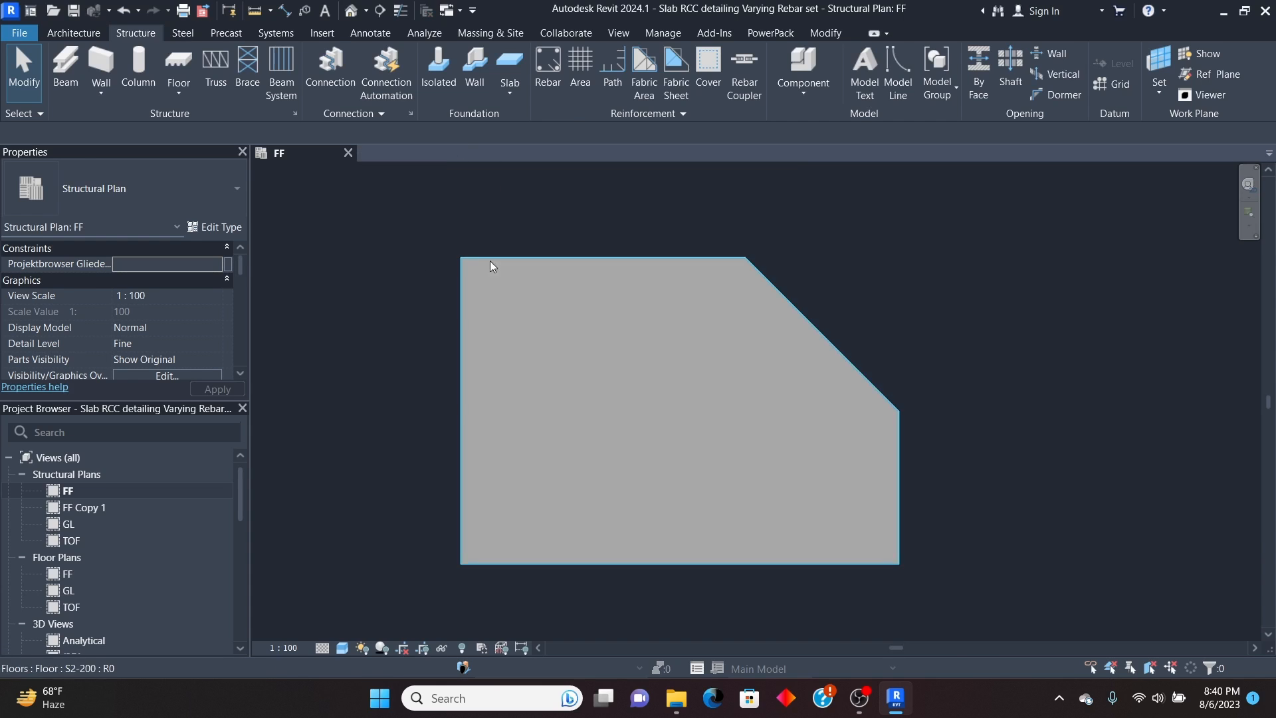
{"action": "scroll", "coordinate": [735, 415], "scroll_direction": "down", "scroll_amount": 2}
{"action": "scroll", "coordinate": [718, 390], "scroll_direction": "up", "scroll_amount": 1}
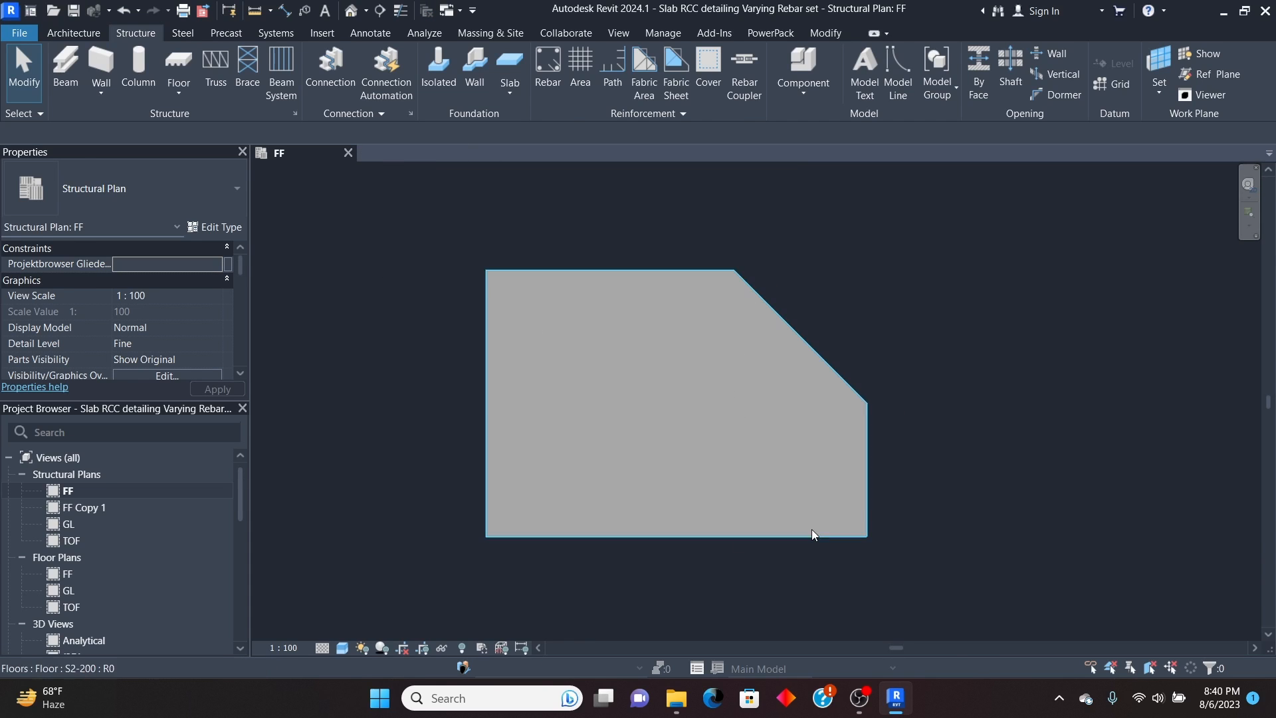
{"action": "scroll", "coordinate": [696, 352], "scroll_direction": "down", "scroll_amount": 1}
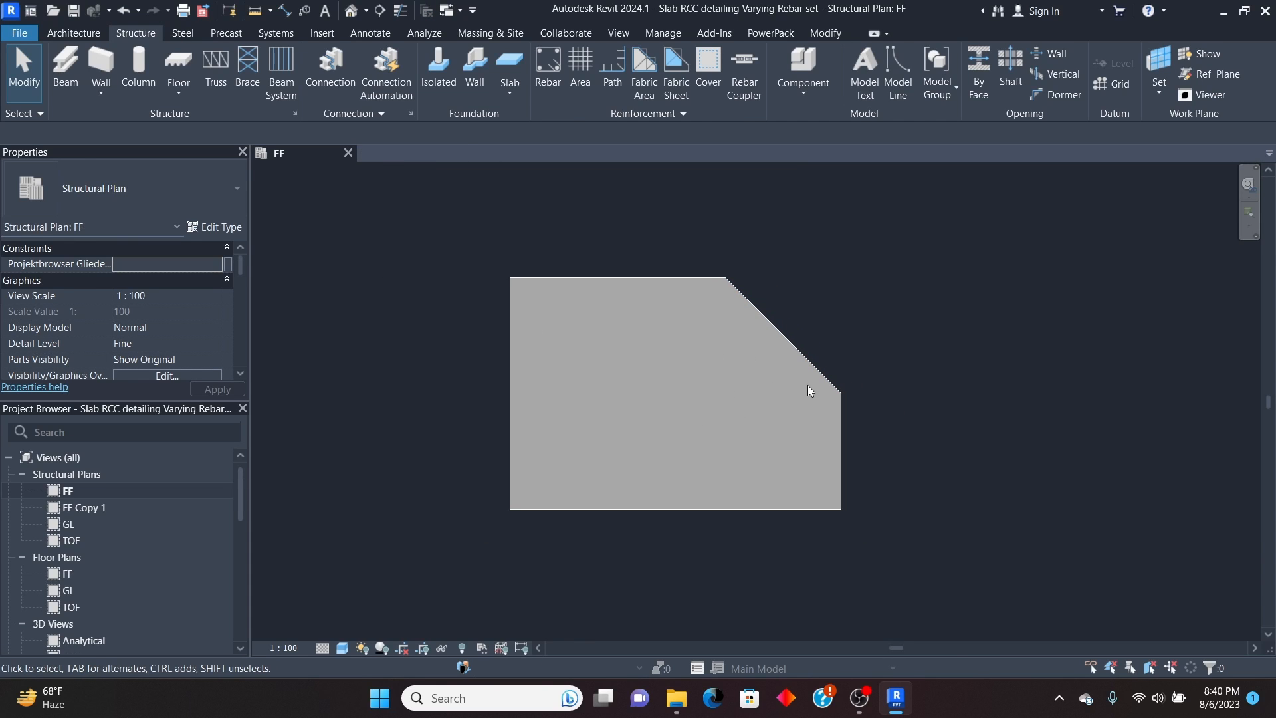
{"action": "scroll", "coordinate": [807, 390], "scroll_direction": "up", "scroll_amount": 2}
{"action": "scroll", "coordinate": [756, 307], "scroll_direction": "down", "scroll_amount": 1}
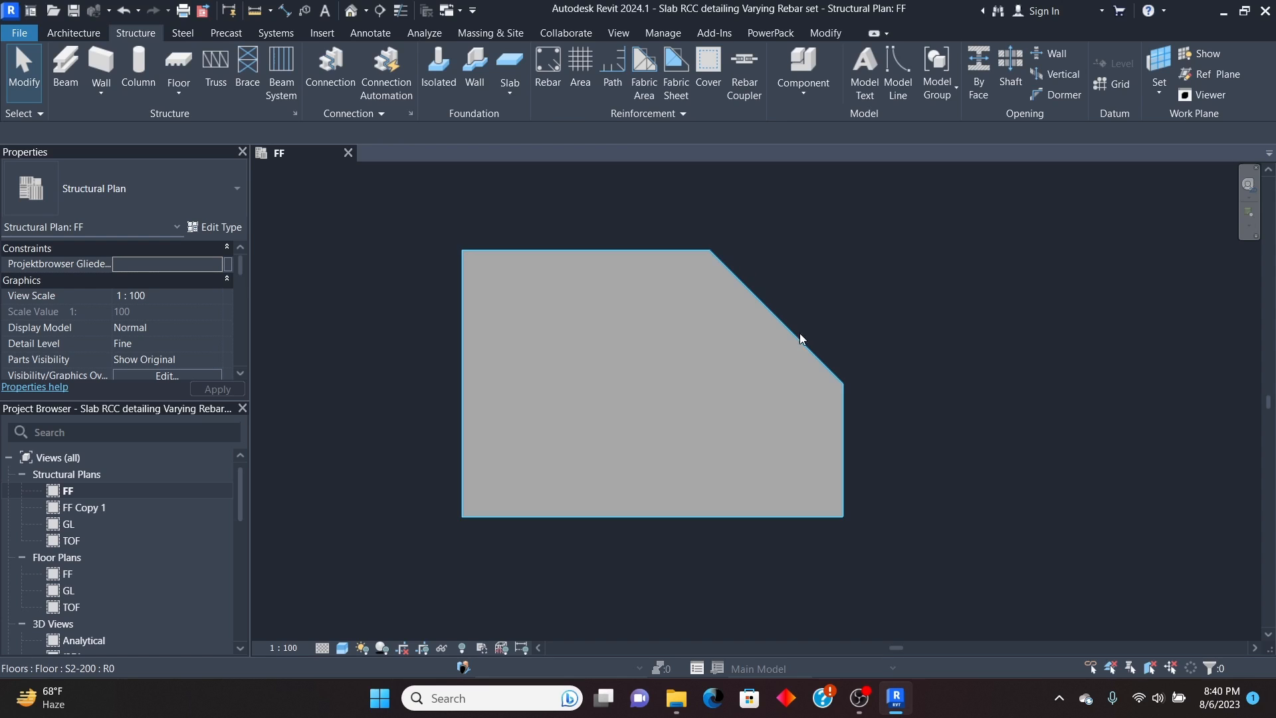
{"action": "left_click", "coordinate": [846, 412]}
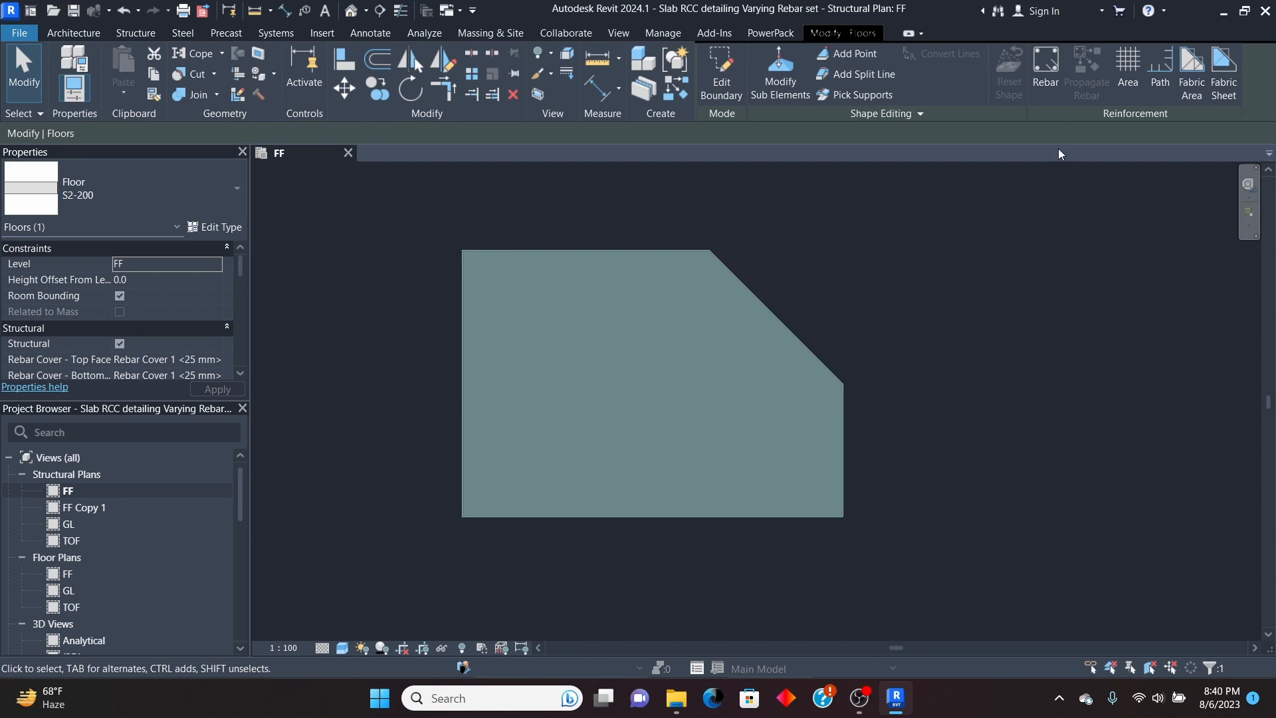
{"action": "left_click", "coordinate": [1045, 69]}
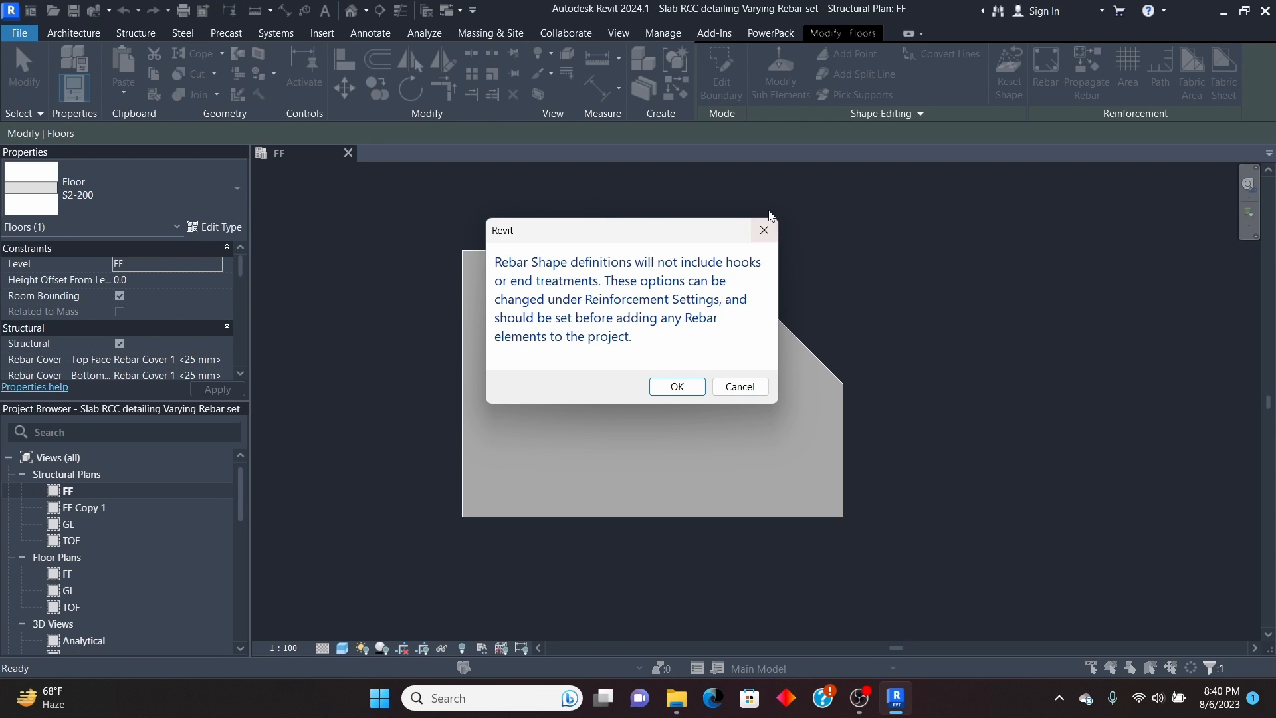
{"action": "left_click", "coordinate": [766, 231]}
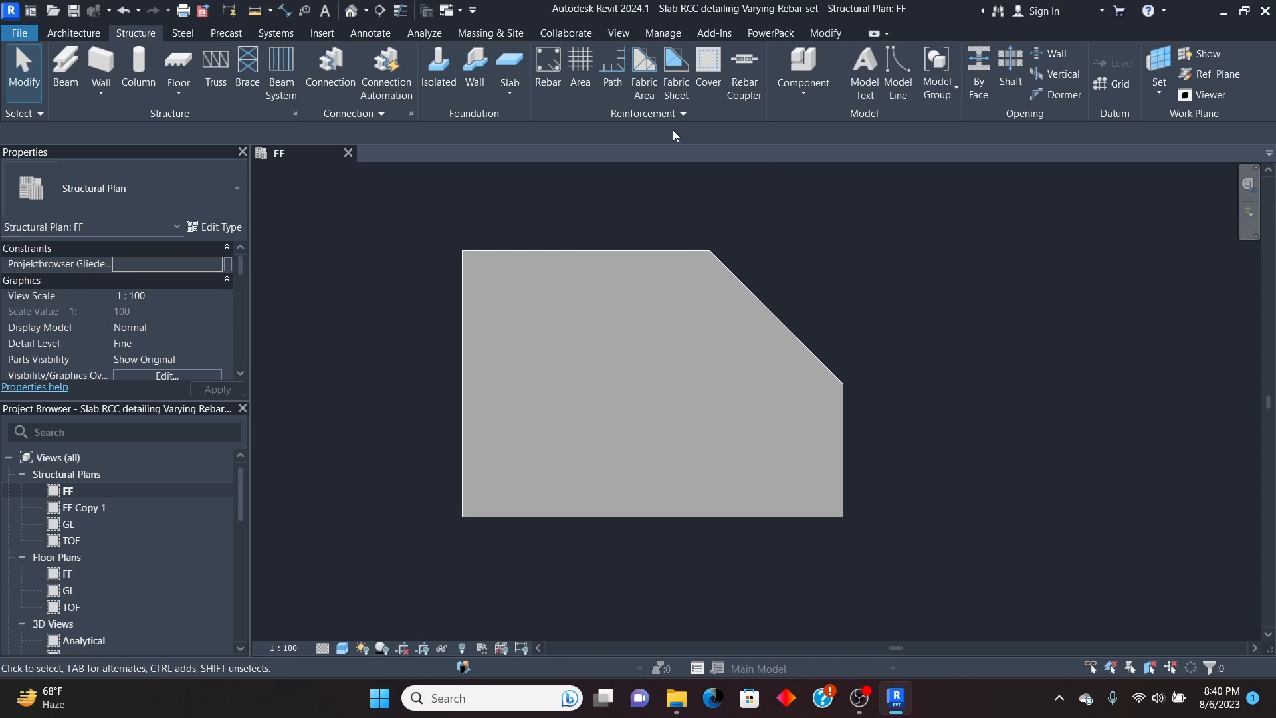
Step: Set the reinforcement settings' varying rebar set numbering method to number bars as a whole, keeping suffix a
{"action": "left_click", "coordinate": [684, 113]}
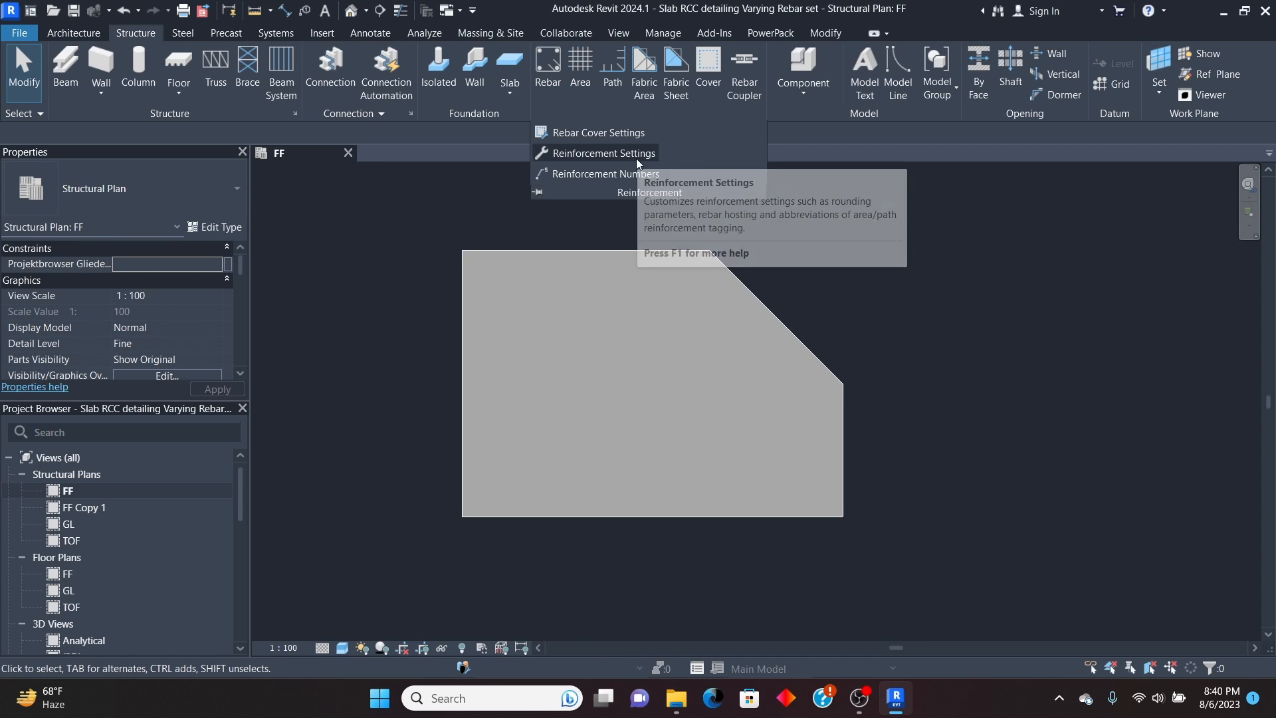
{"action": "left_click", "coordinate": [588, 151]}
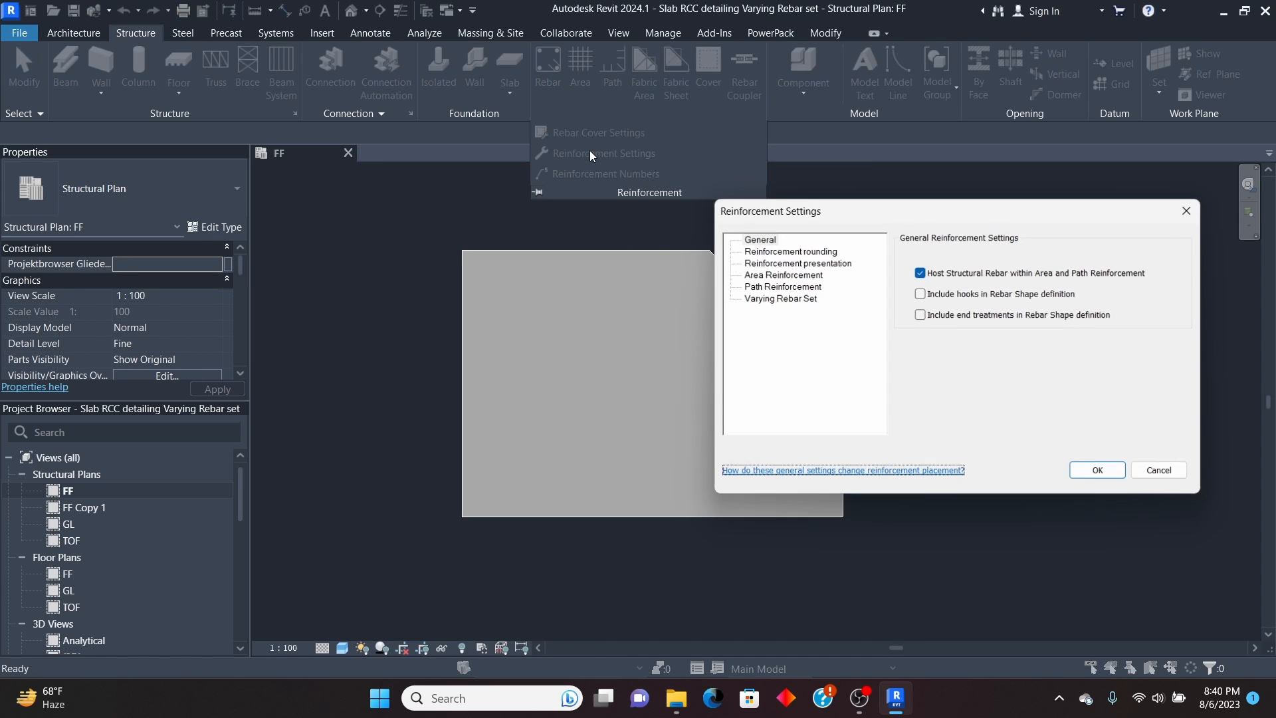
{"action": "left_click", "coordinate": [774, 298]}
{"action": "left_click_drag", "start_coordinate": [845, 213], "coordinate": [359, 163]}
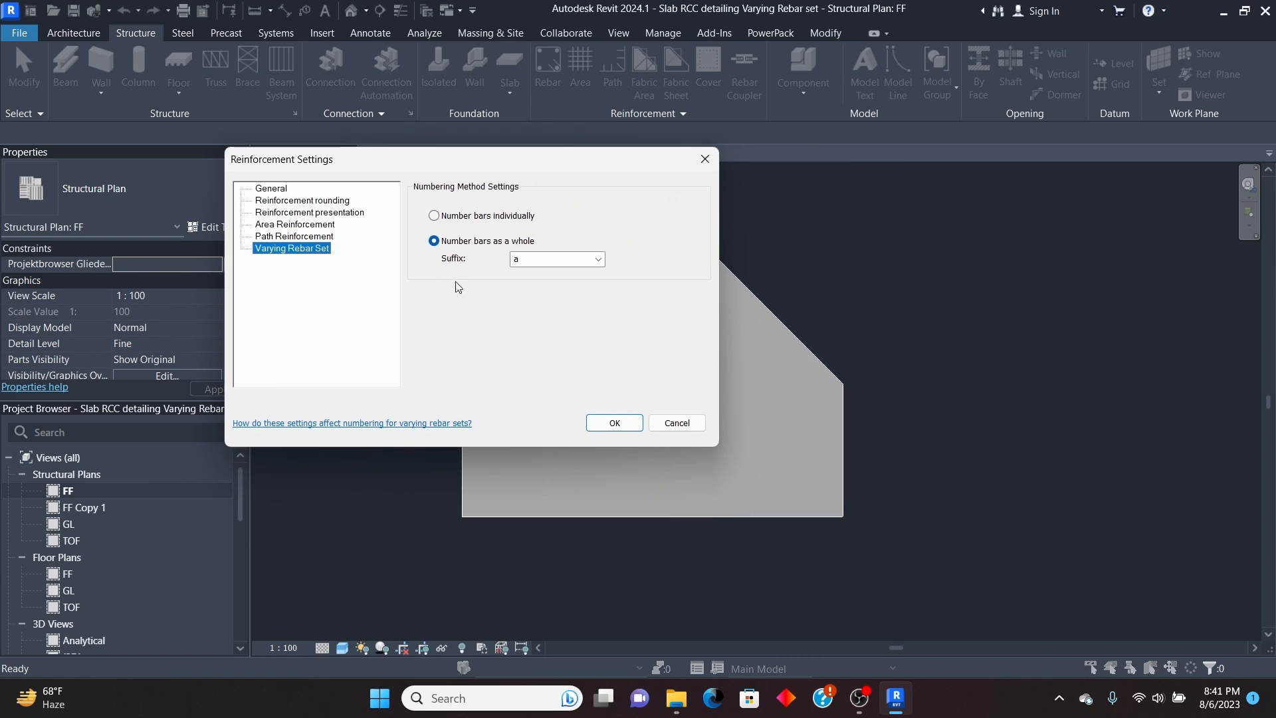
{"action": "left_click", "coordinate": [443, 221]}
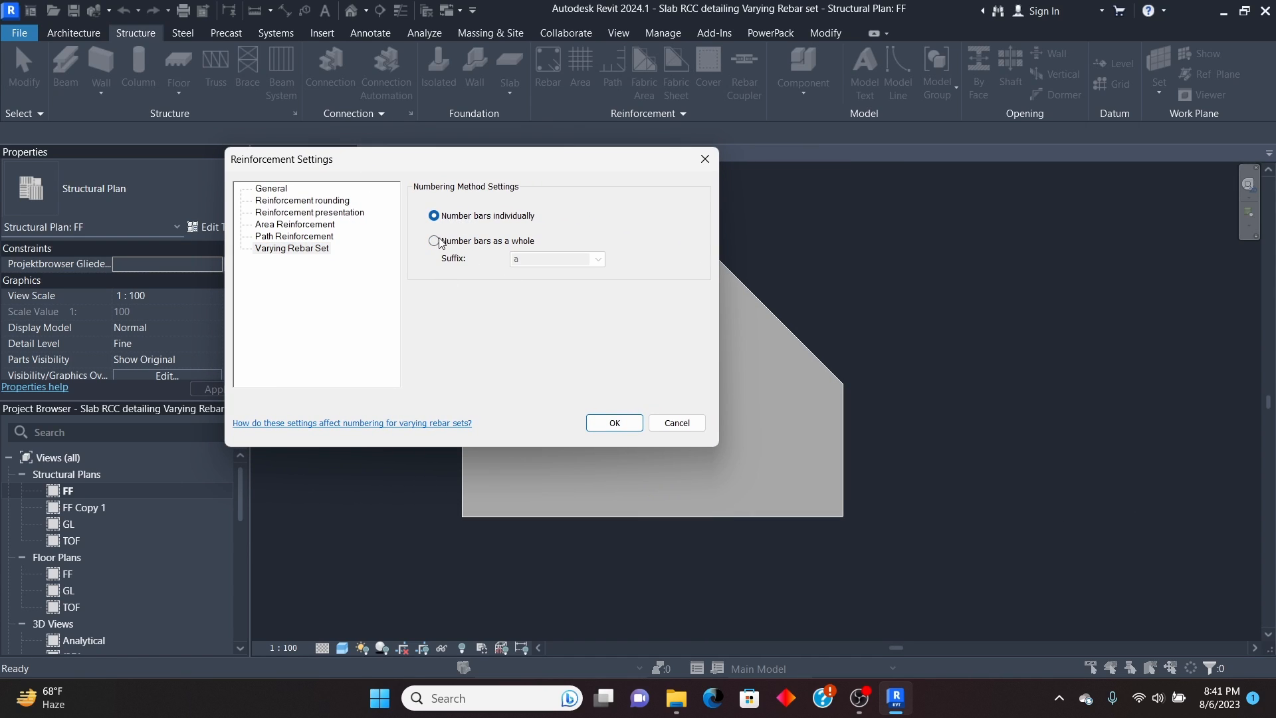
{"action": "left_click", "coordinate": [438, 245]}
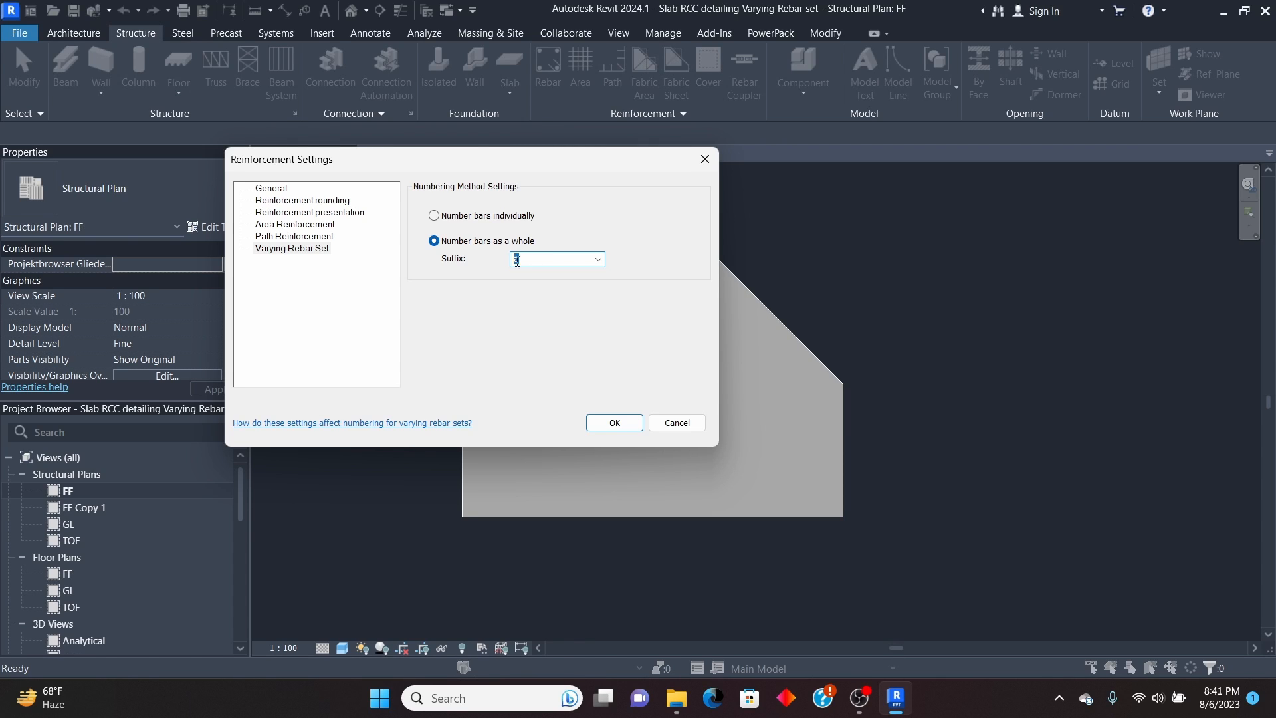
{"action": "left_click", "coordinate": [614, 423]}
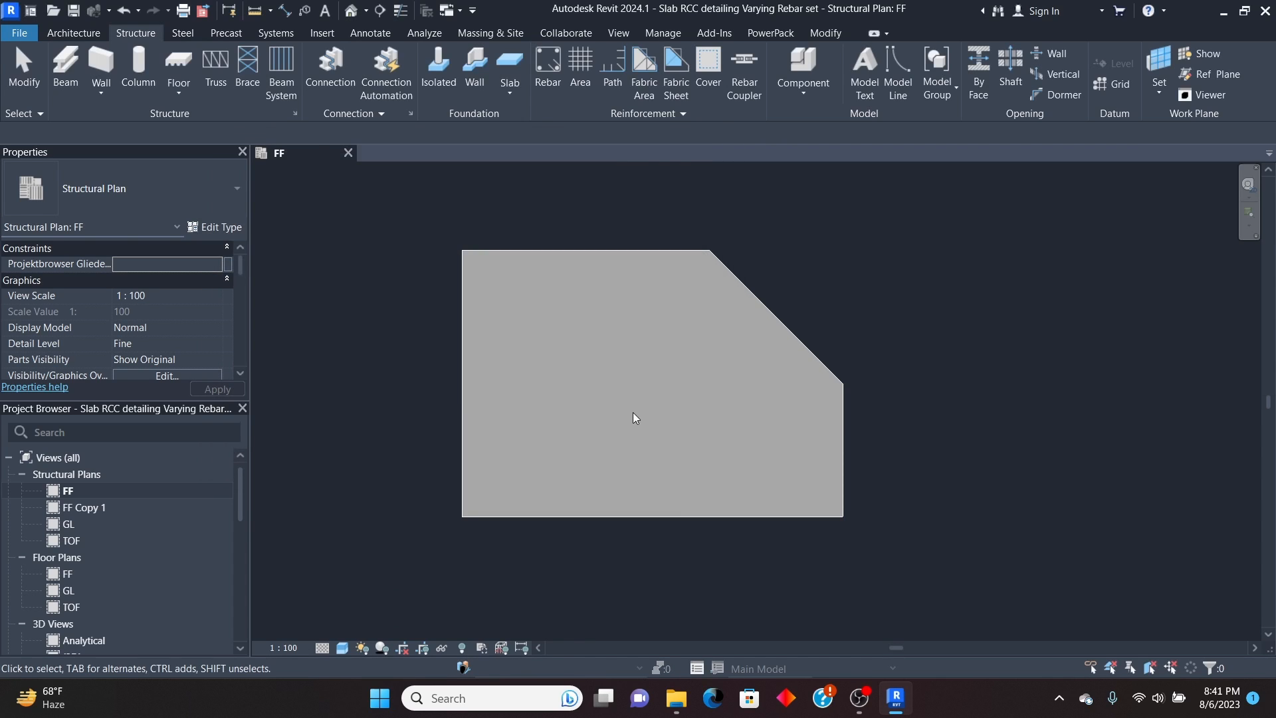
Step: Start placing structural rebar by two points in the slab, using bar type Y16 and rebar shape 20
{"action": "left_click", "coordinate": [783, 329]}
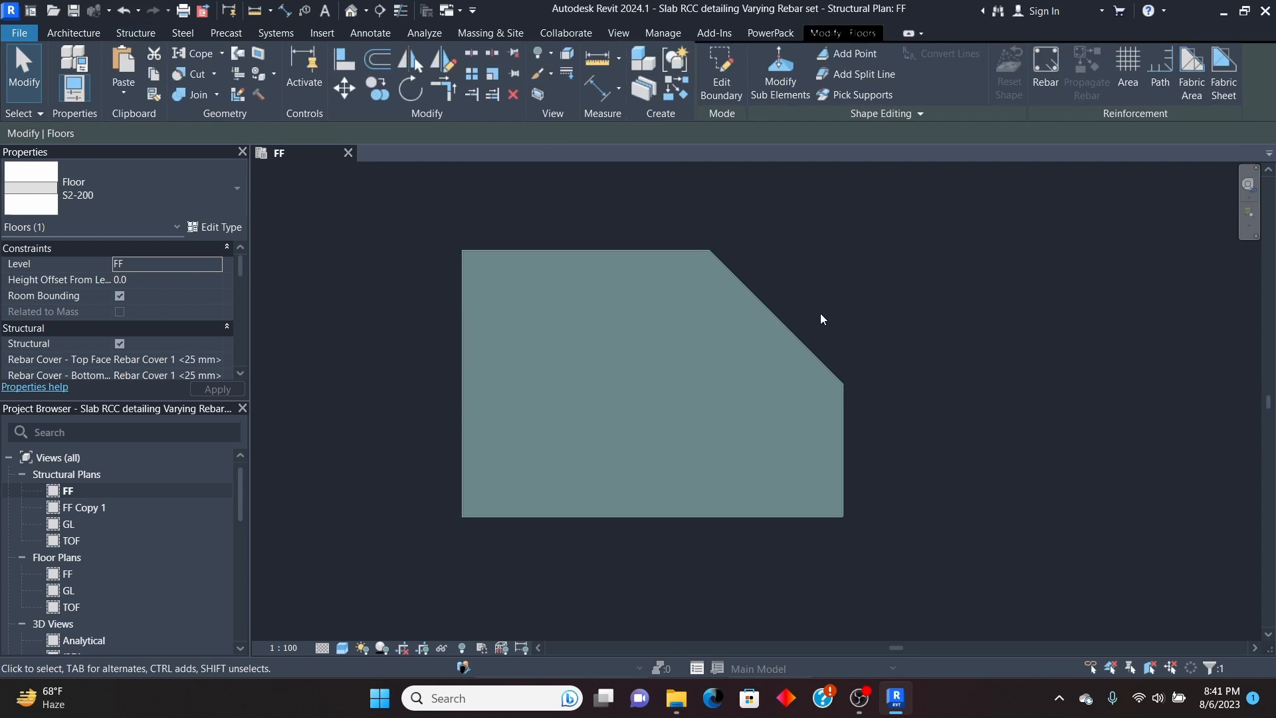
{"action": "left_click", "coordinate": [1046, 74]}
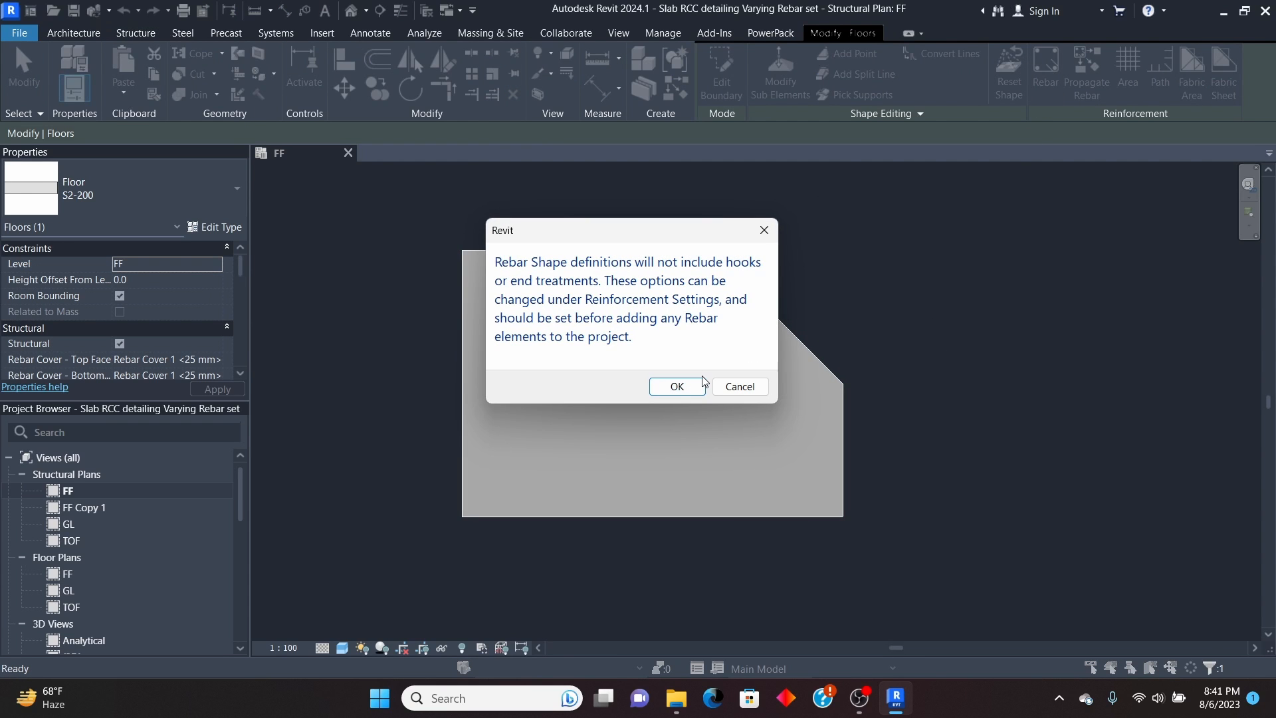
{"action": "left_click", "coordinate": [683, 384]}
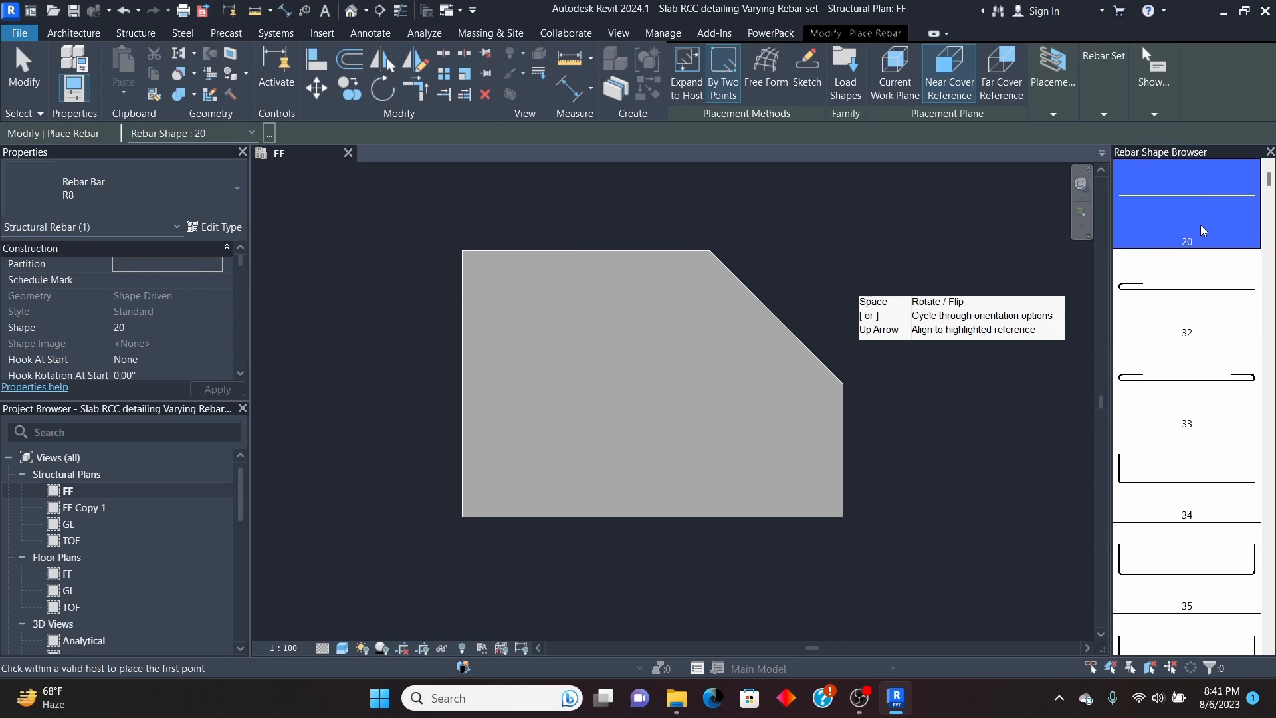
{"action": "left_click", "coordinate": [203, 195]}
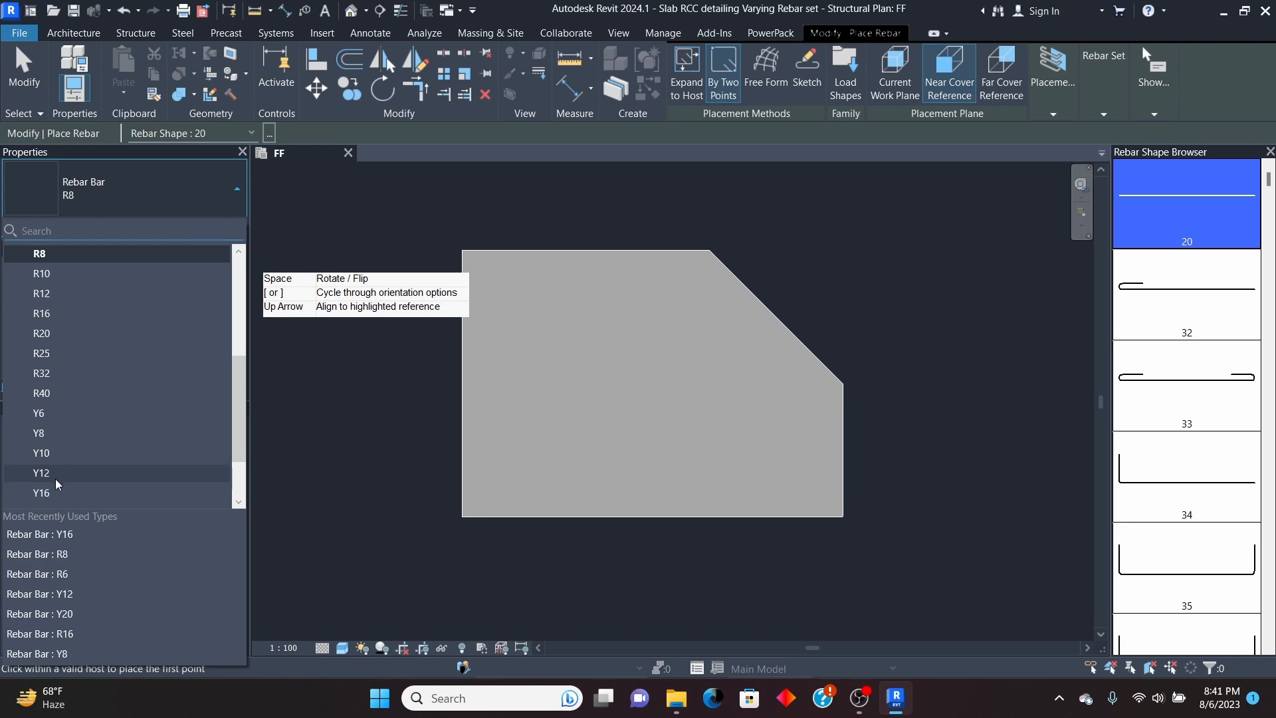
{"action": "left_click", "coordinate": [41, 493]}
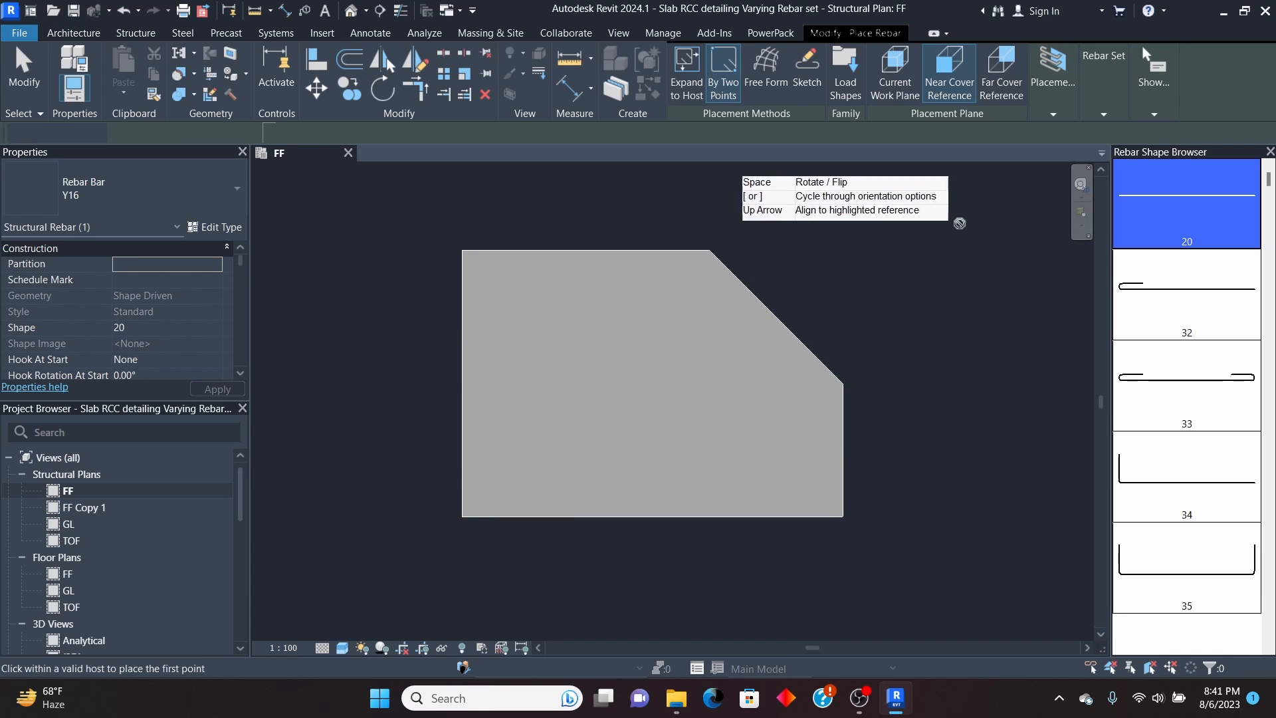
{"action": "left_click", "coordinate": [1053, 113]}
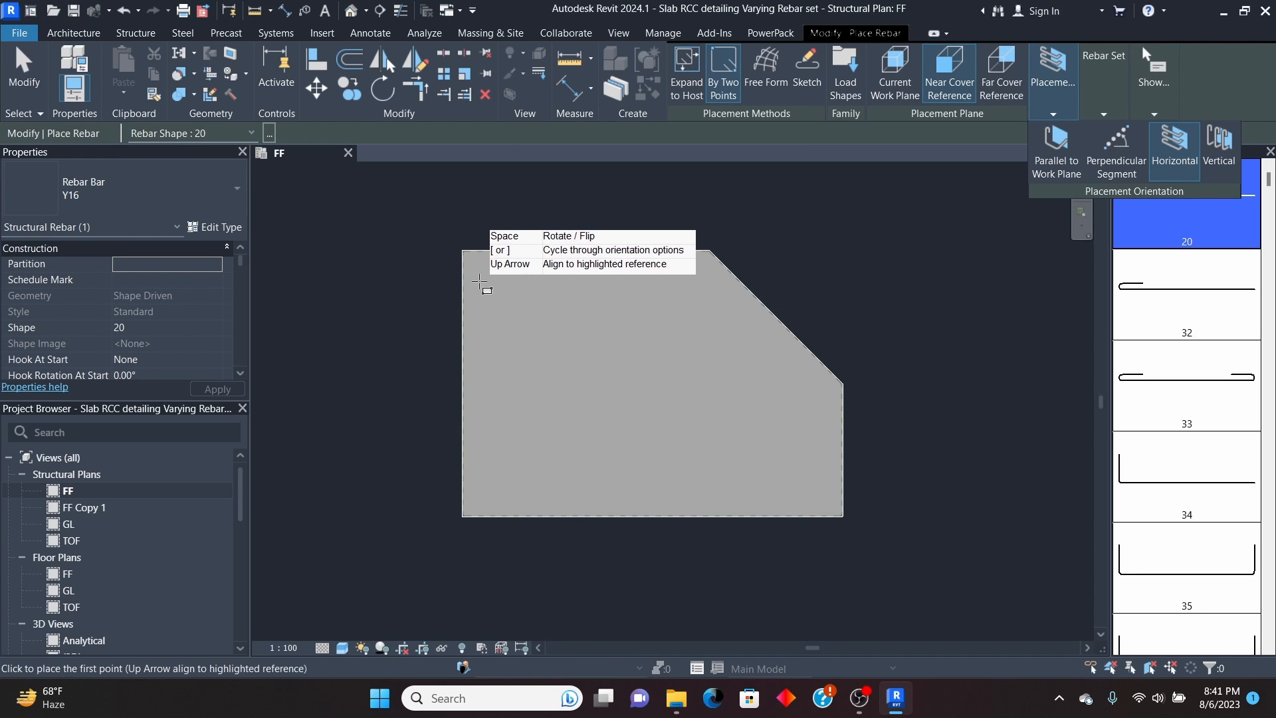
Step: Place the horizontal bar set from the slab's upper-left corner to beyond the right edge, level with the chamfer's lower end
{"action": "scroll", "coordinate": [475, 253], "scroll_direction": "up", "scroll_amount": 3}
{"action": "scroll", "coordinate": [476, 248], "scroll_direction": "up", "scroll_amount": 3}
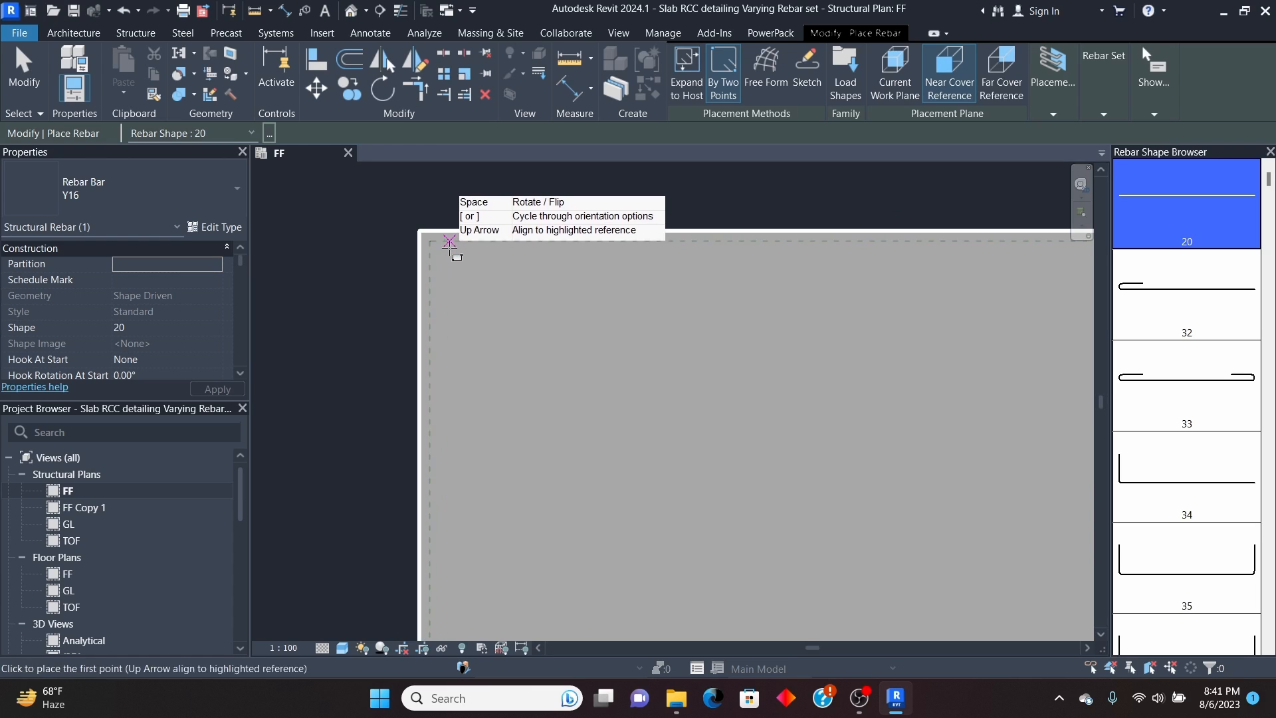
{"action": "left_click", "coordinate": [416, 234]}
{"action": "scroll", "coordinate": [419, 206], "scroll_direction": "down", "scroll_amount": 5}
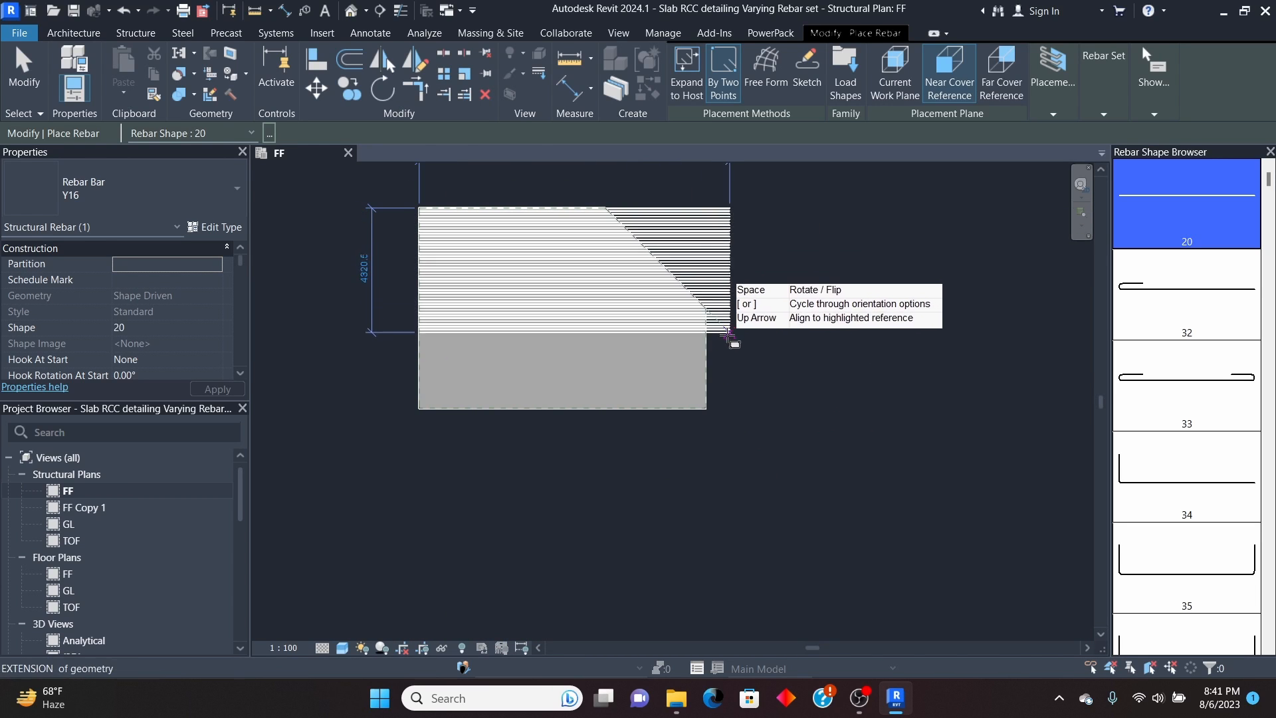
{"action": "scroll", "coordinate": [735, 299], "scroll_direction": "up", "scroll_amount": 3}
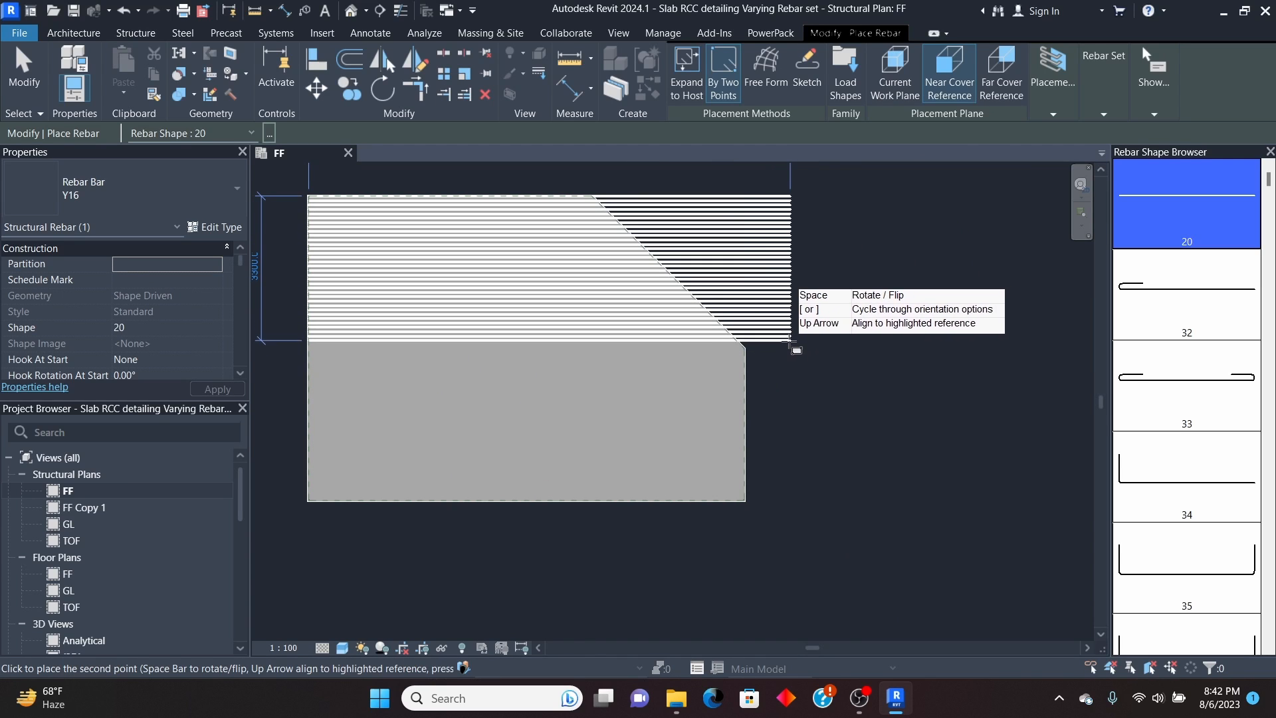
{"action": "left_click", "coordinate": [790, 343]}
{"action": "scroll", "coordinate": [771, 397], "scroll_direction": "down", "scroll_amount": 2}
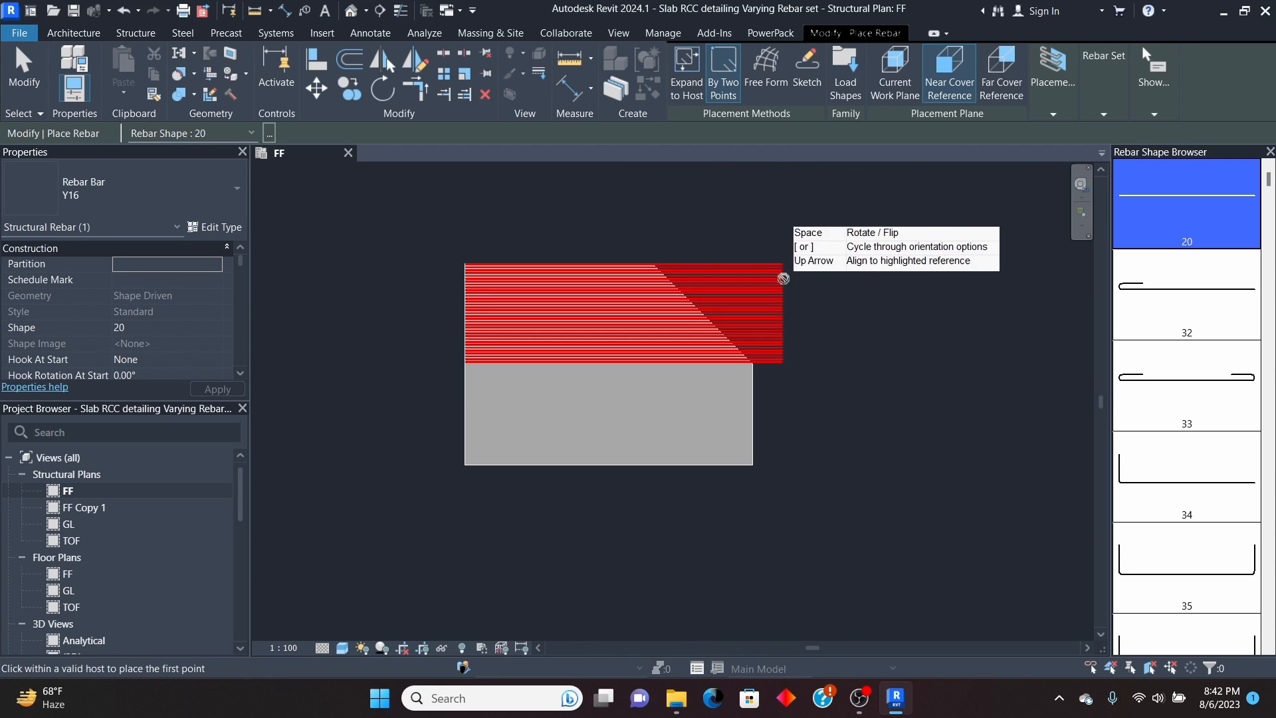
{"action": "right_click", "coordinate": [766, 199]}
{"action": "left_click", "coordinate": [791, 212]}
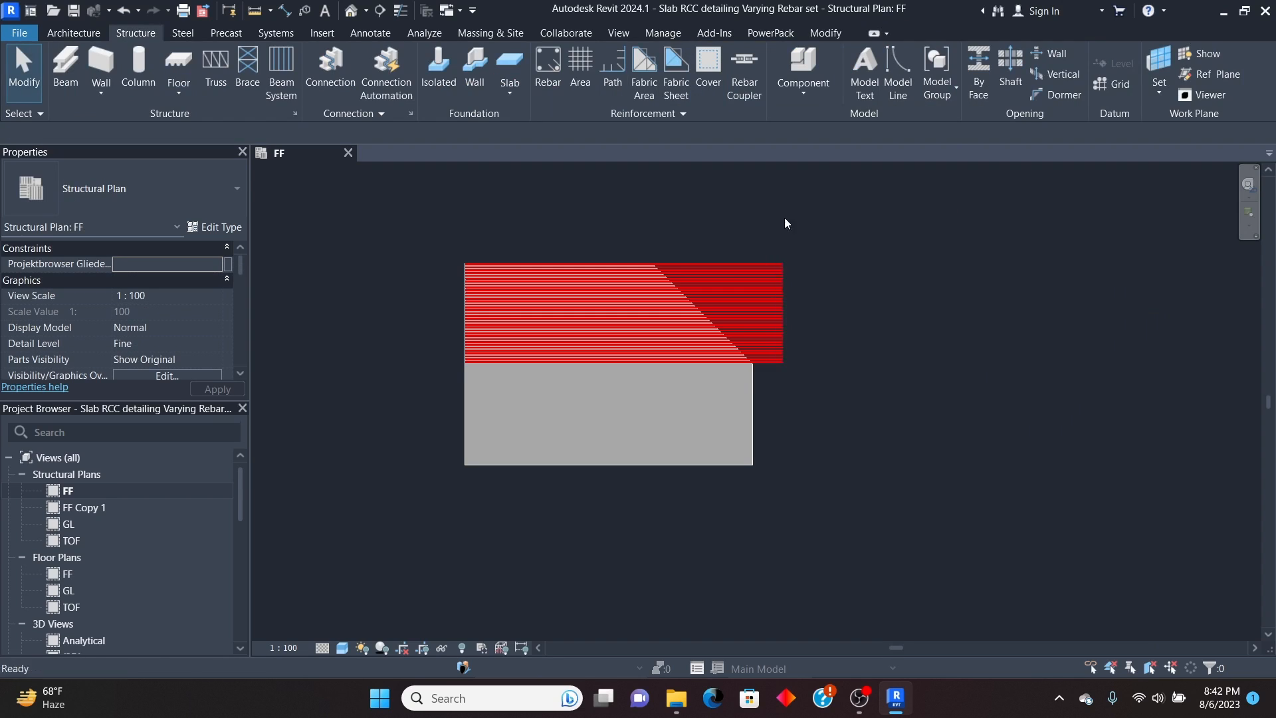
Step: Set the placed bar set's layout to maximum spacing with a spacing of 200 mm
{"action": "scroll", "coordinate": [693, 339], "scroll_direction": "up", "scroll_amount": 3}
{"action": "scroll", "coordinate": [849, 346], "scroll_direction": "down", "scroll_amount": 1}
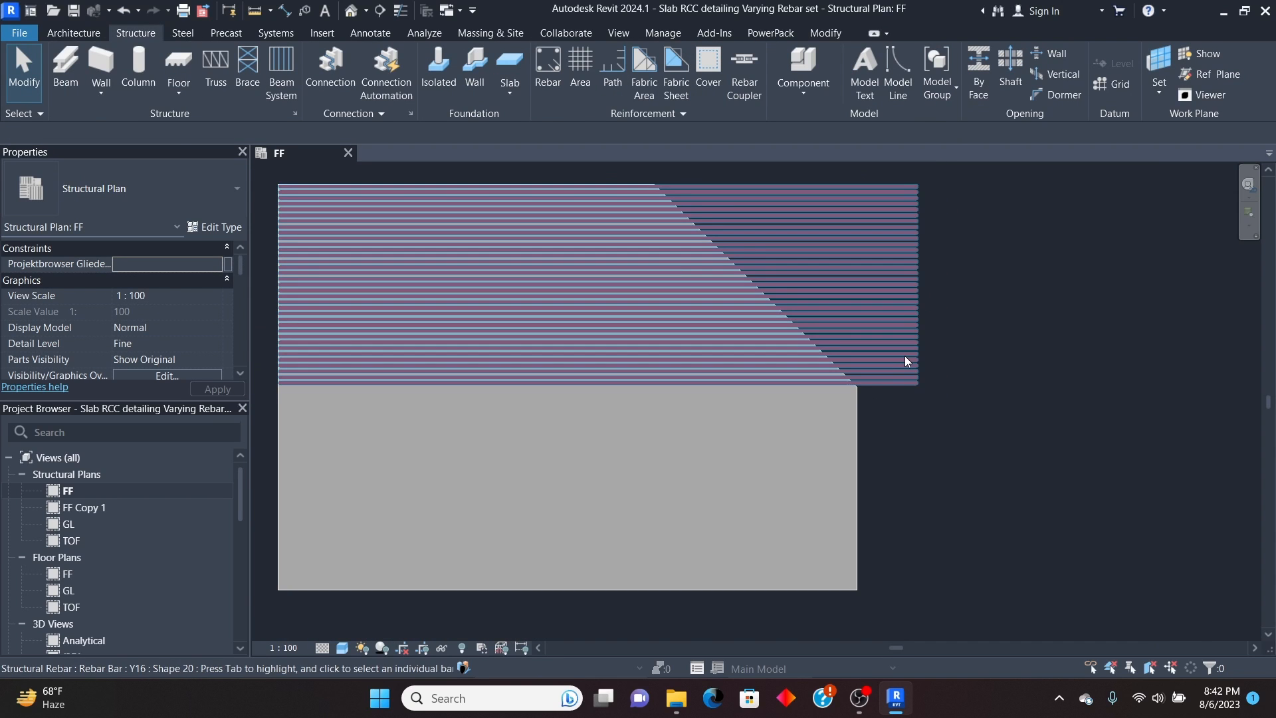
{"action": "left_click", "coordinate": [905, 356]}
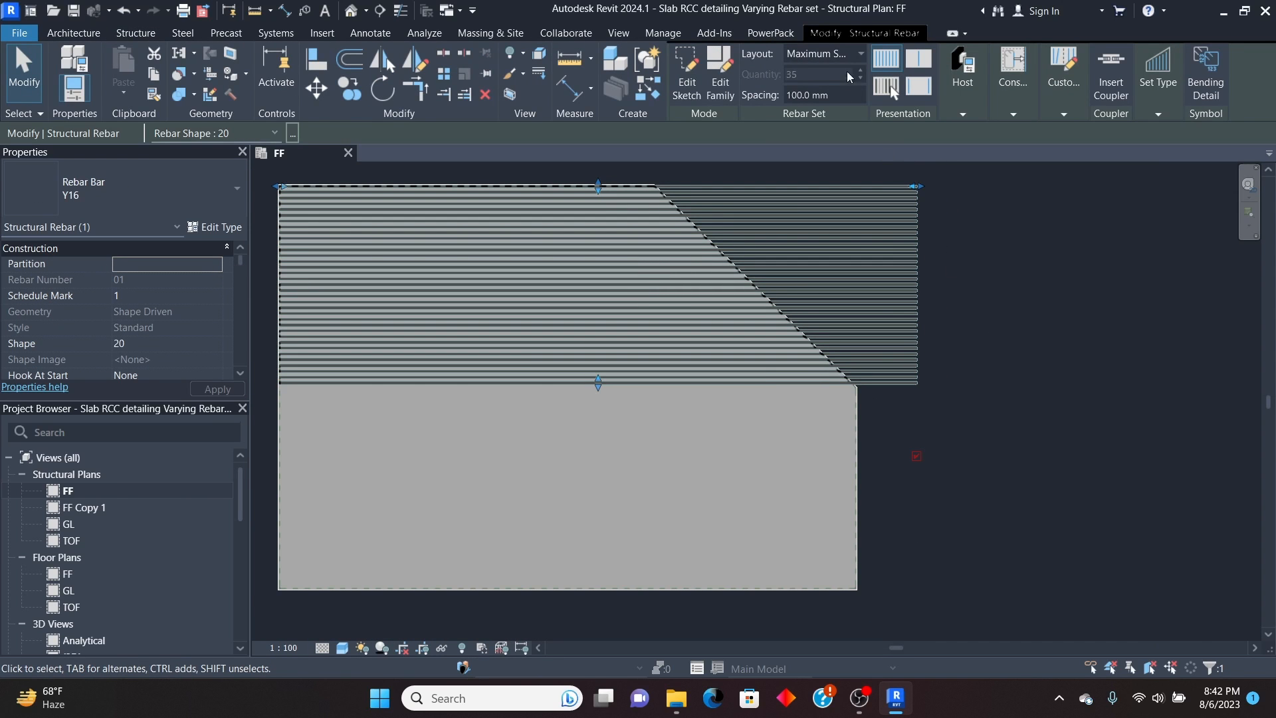
{"action": "left_click", "coordinate": [857, 52]}
{"action": "left_click", "coordinate": [823, 110]}
{"action": "type", "text": "200"}
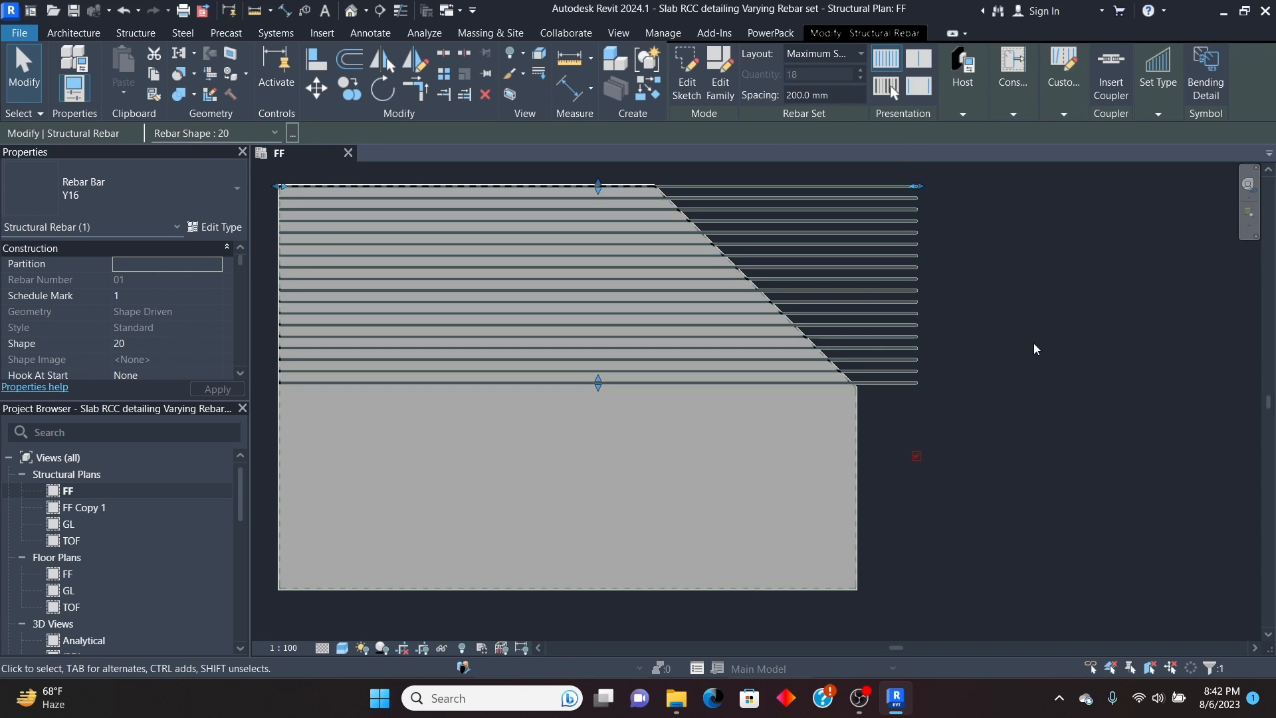
{"action": "left_click", "coordinate": [1033, 343]}
{"action": "scroll", "coordinate": [962, 303], "scroll_direction": "down", "scroll_amount": 5}
{"action": "scroll", "coordinate": [956, 300], "scroll_direction": "up", "scroll_amount": 1}
{"action": "scroll", "coordinate": [934, 299], "scroll_direction": "up", "scroll_amount": 1}
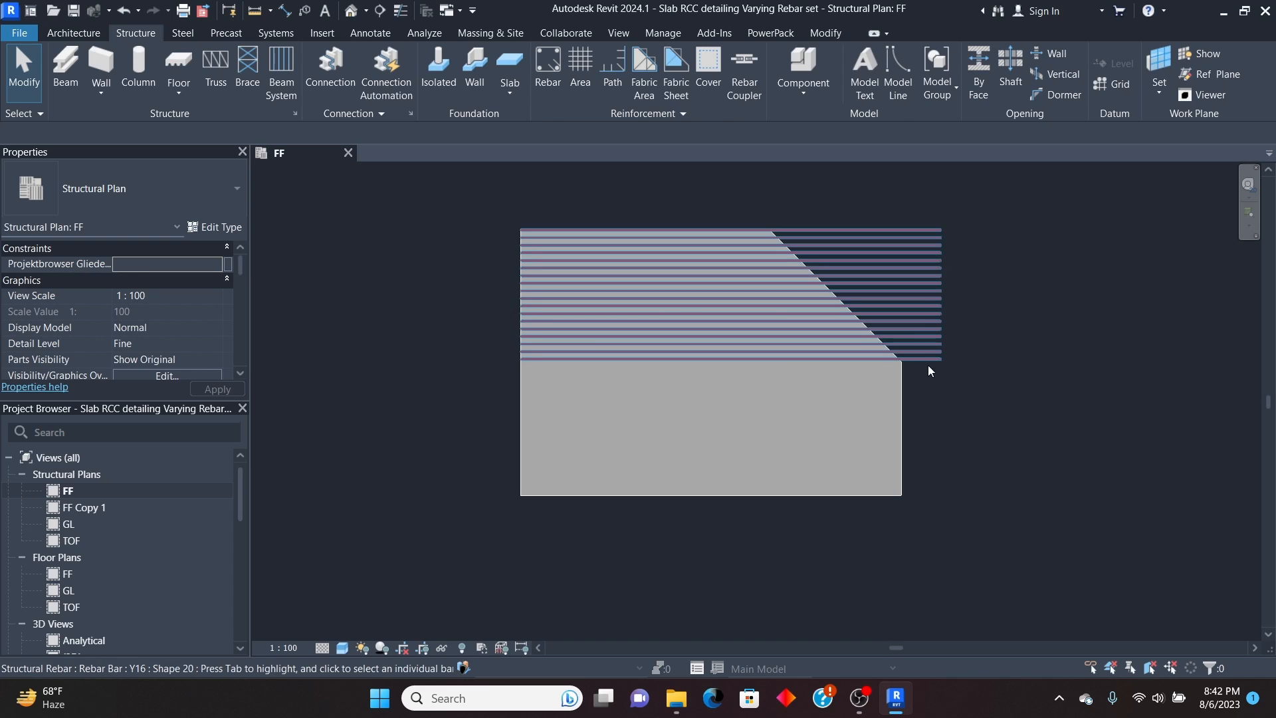
{"action": "left_click", "coordinate": [935, 280]}
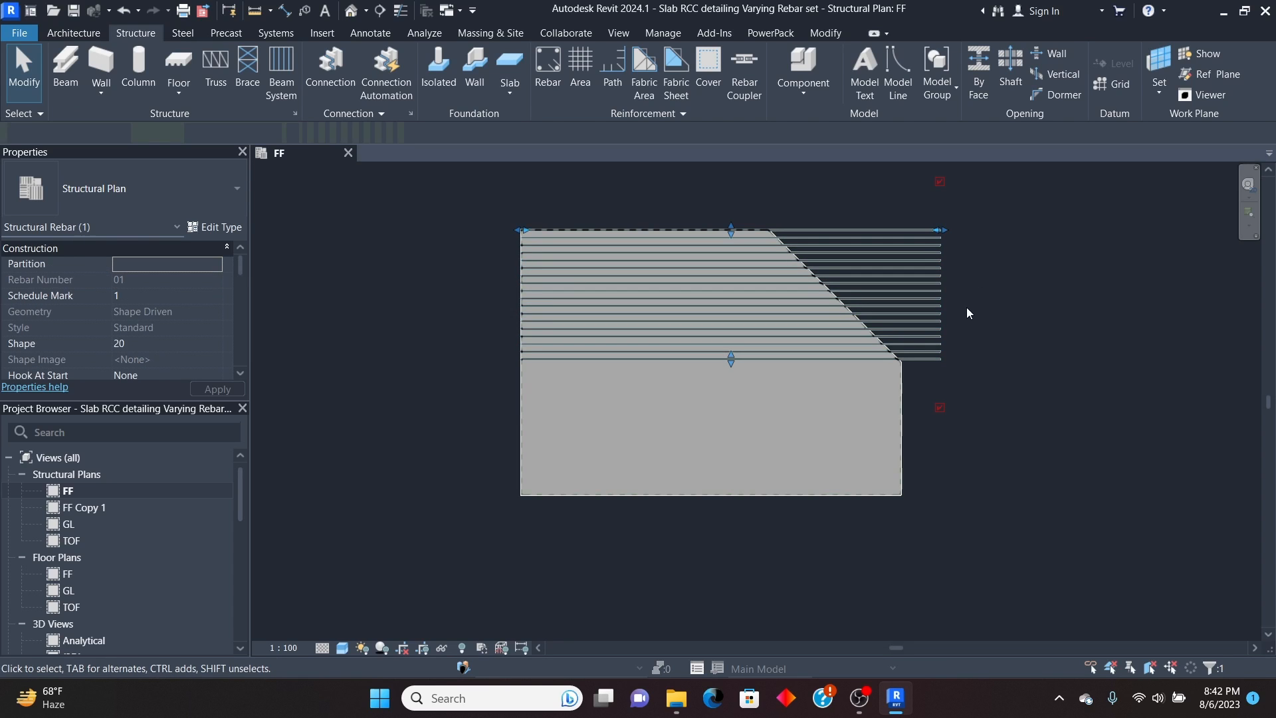
{"action": "left_click", "coordinate": [966, 307]}
{"action": "scroll", "coordinate": [875, 301], "scroll_direction": "up", "scroll_amount": 2}
{"action": "scroll", "coordinate": [713, 207], "scroll_direction": "down", "scroll_amount": 1}
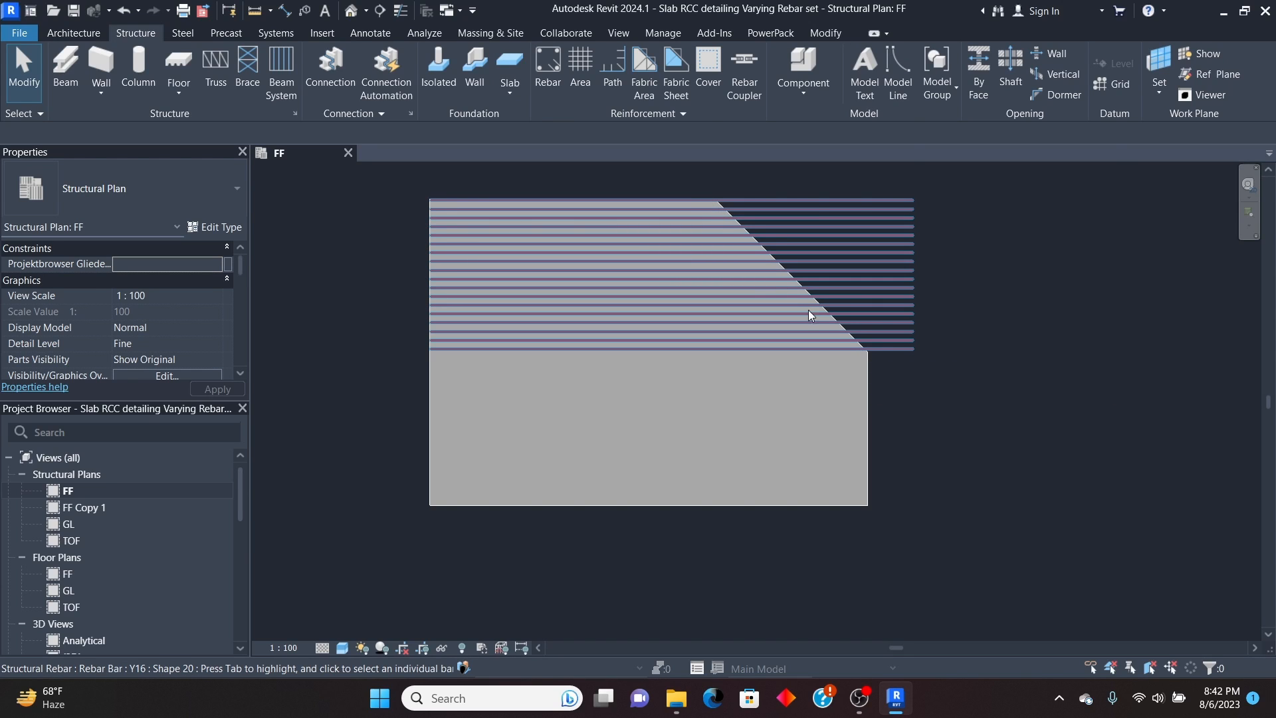
Step: Pull the top bar's right end back to the chamfer's upper corner so the varying set's bars follow the diagonal edge
{"action": "left_click", "coordinate": [895, 286]}
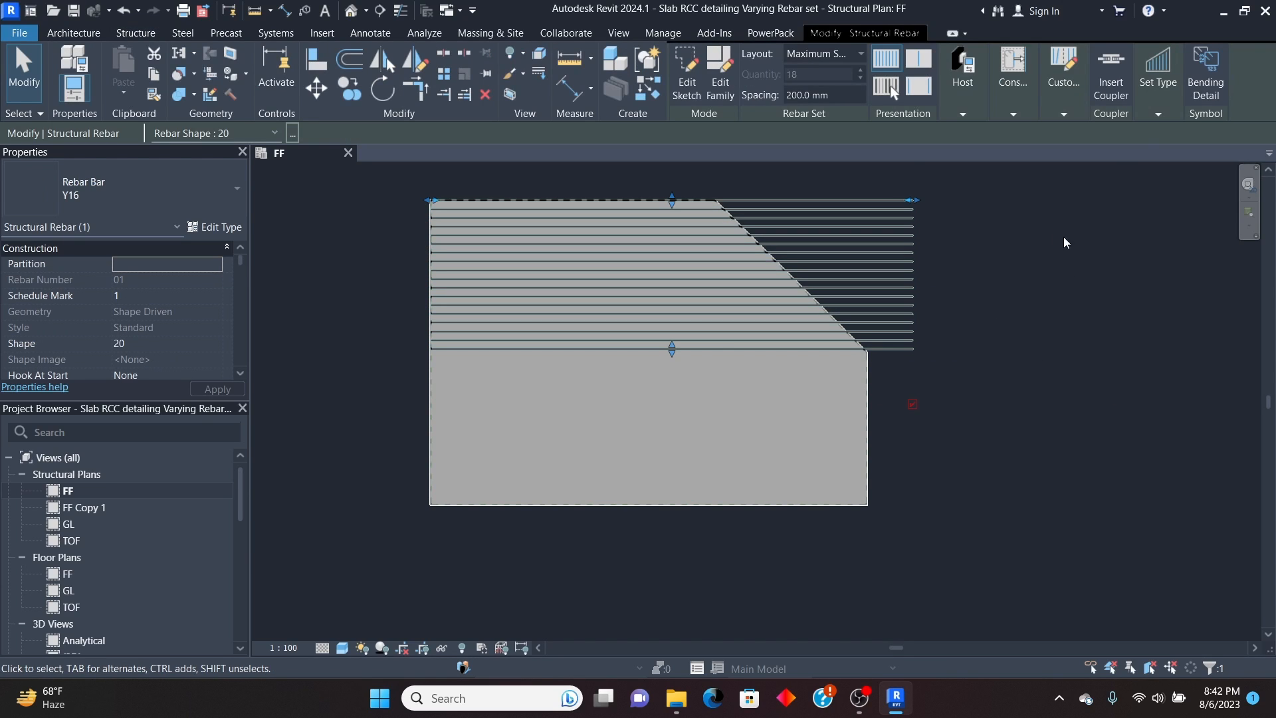
{"action": "left_click", "coordinate": [1157, 114]}
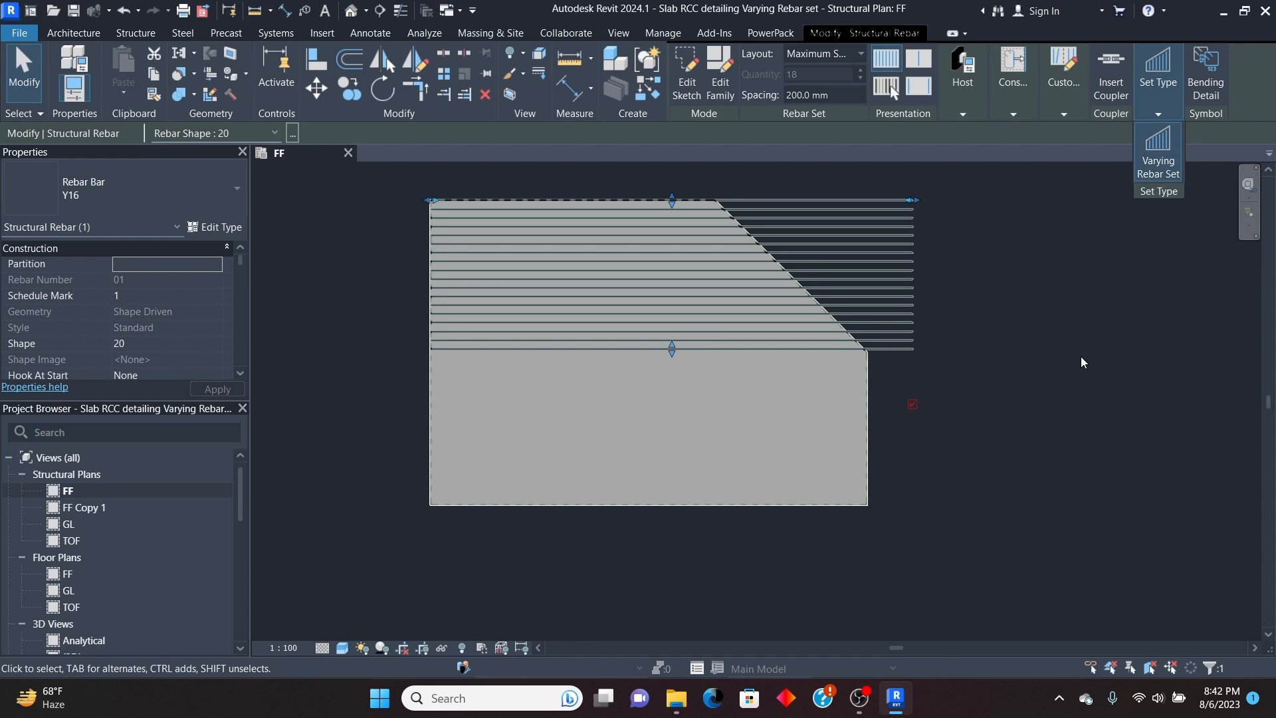
{"action": "left_click_drag", "start_coordinate": [910, 200], "coordinate": [795, 218]}
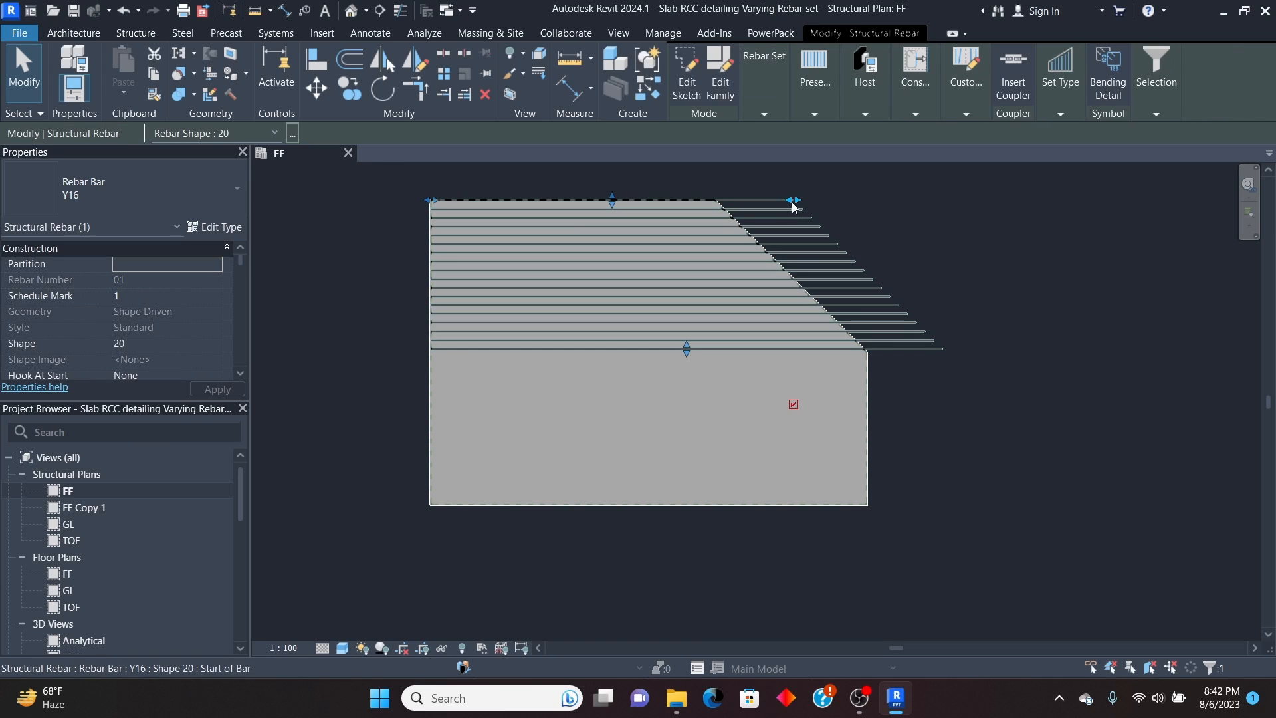
{"action": "left_click_drag", "start_coordinate": [785, 202], "coordinate": [714, 207]}
{"action": "scroll", "coordinate": [720, 210], "scroll_direction": "up", "scroll_amount": 2}
{"action": "scroll", "coordinate": [730, 219], "scroll_direction": "up", "scroll_amount": 1}
{"action": "scroll", "coordinate": [745, 230], "scroll_direction": "down", "scroll_amount": 2}
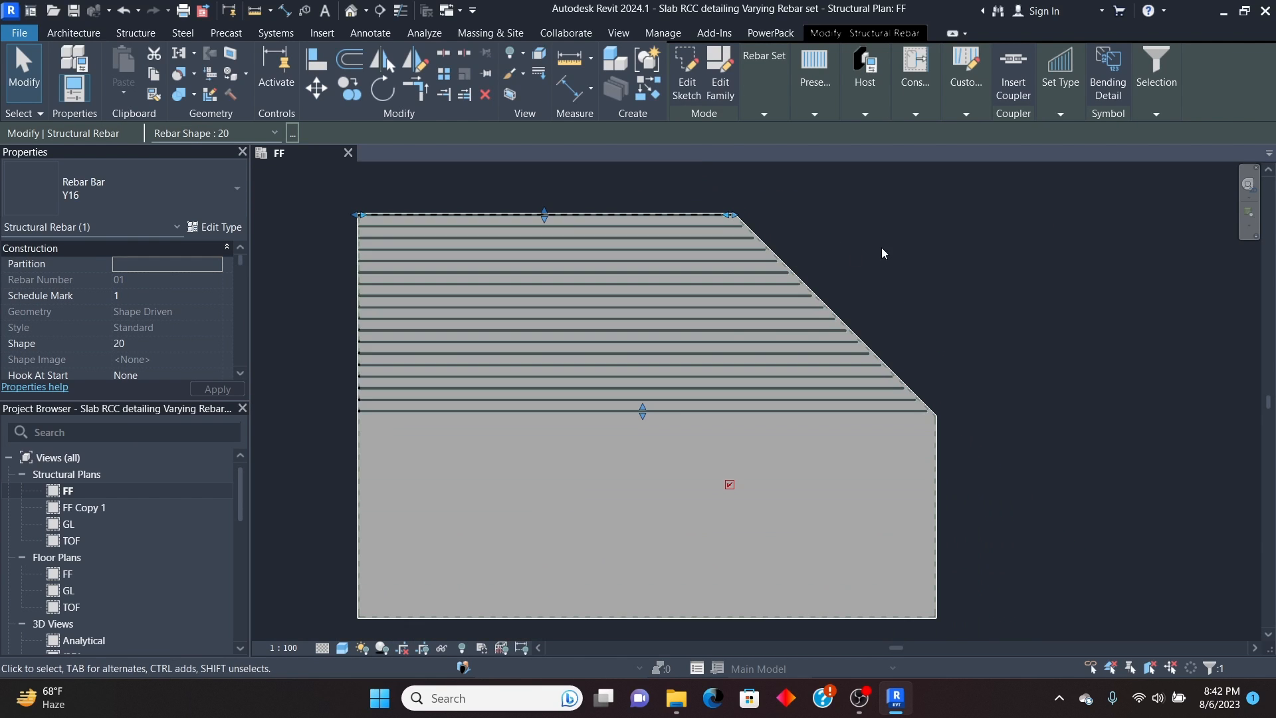
{"action": "left_click", "coordinate": [760, 217]}
Step: Inspect the bar ends along the chamfered edge and turn on thin line display
{"action": "scroll", "coordinate": [807, 303], "scroll_direction": "up", "scroll_amount": 3}
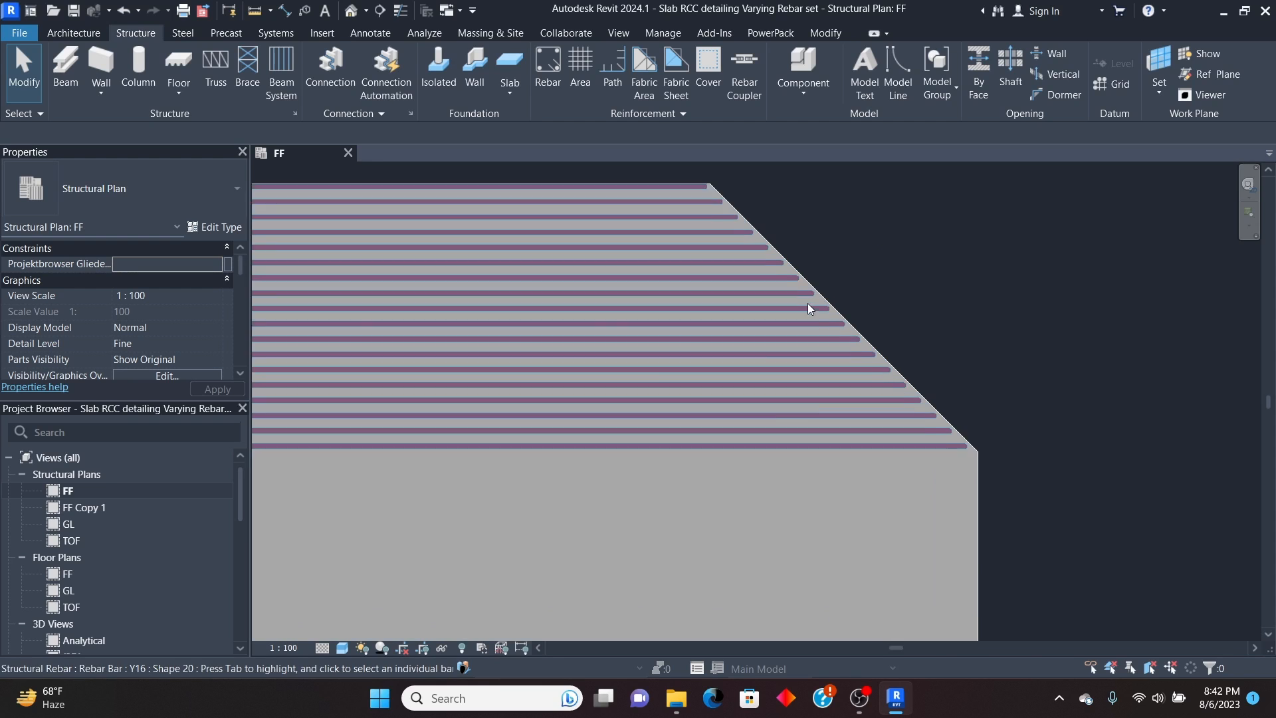
{"action": "scroll", "coordinate": [792, 319], "scroll_direction": "up", "scroll_amount": 4}
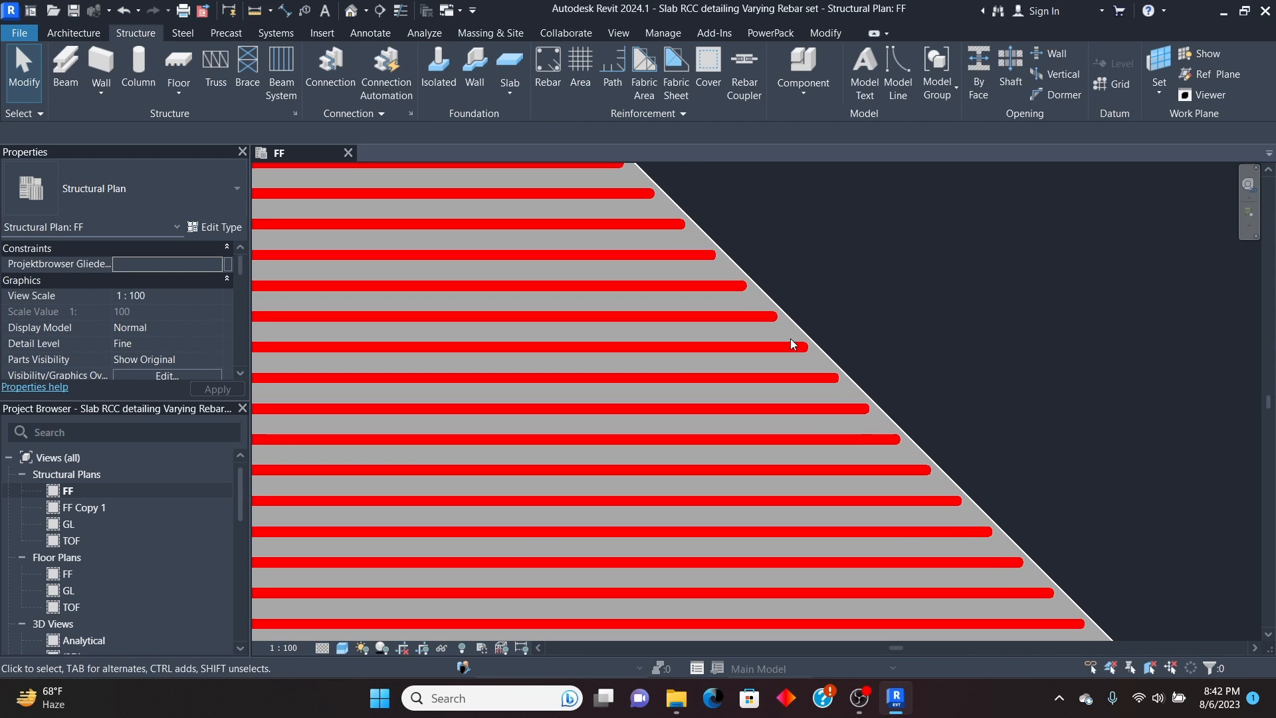
{"action": "left_click", "coordinate": [724, 270]}
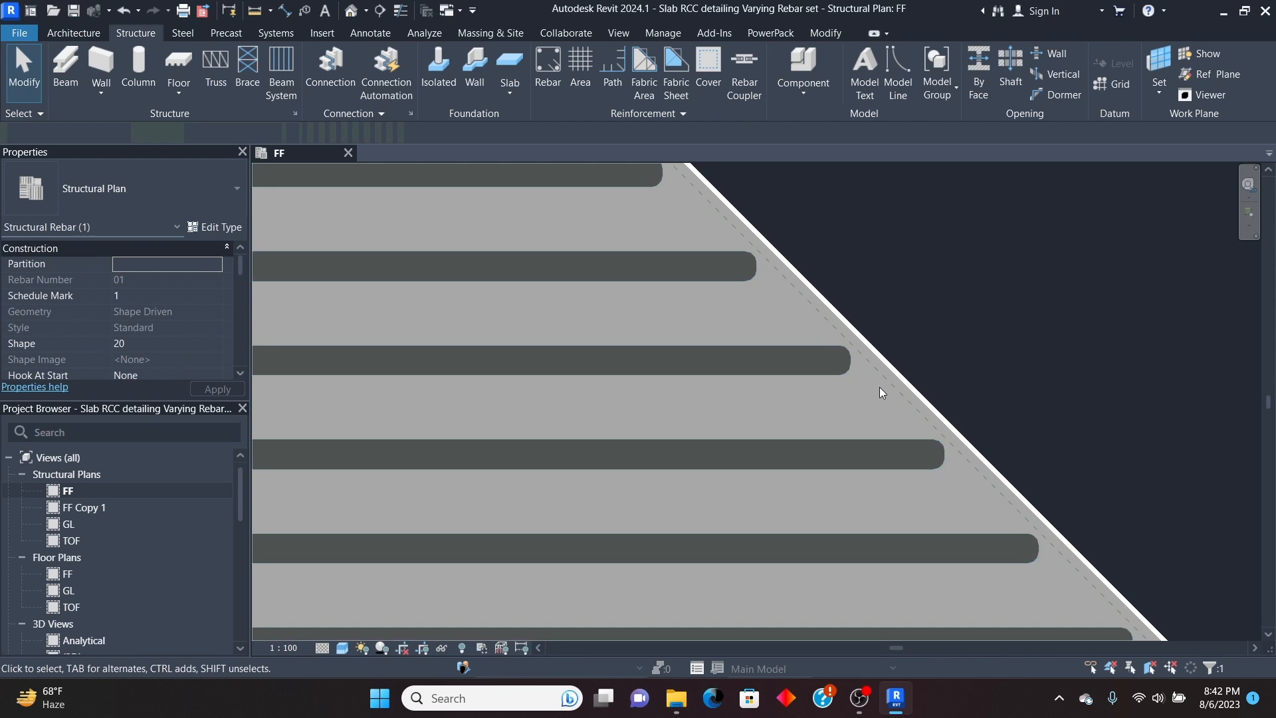
{"action": "scroll", "coordinate": [864, 385], "scroll_direction": "down", "scroll_amount": 1}
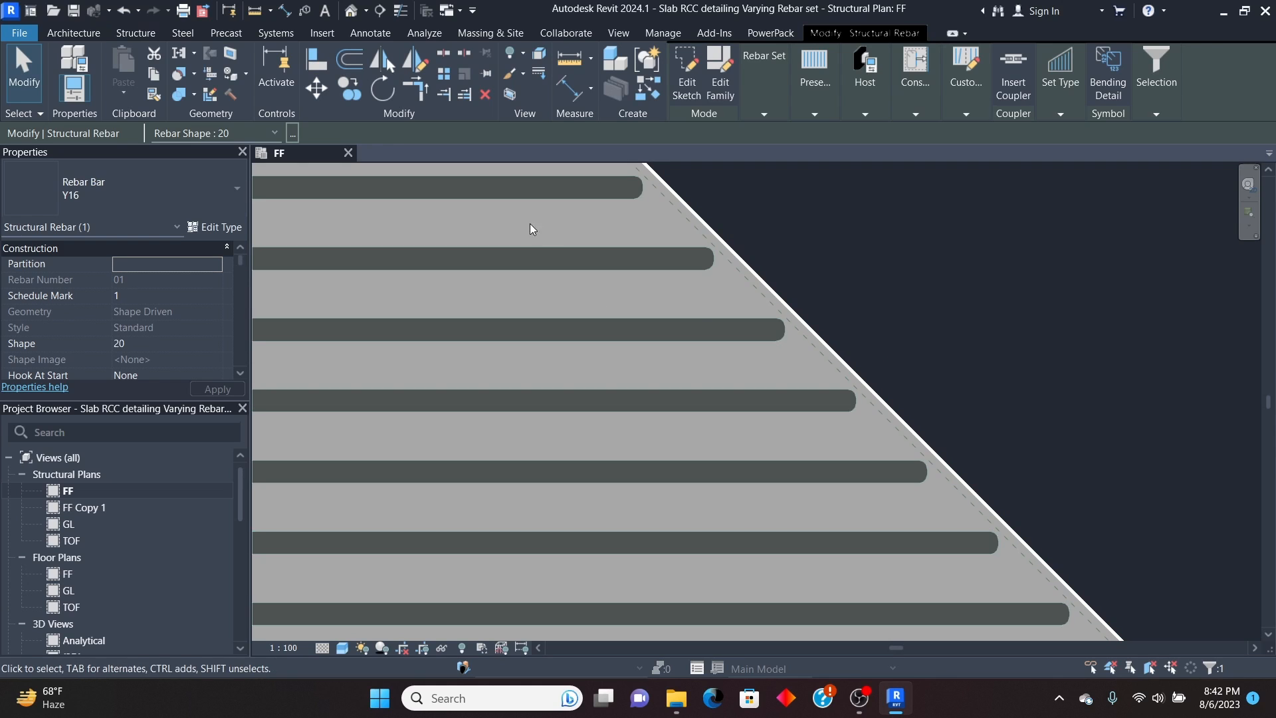
{"action": "left_click", "coordinate": [401, 11]}
{"action": "key", "text": "Escape"}
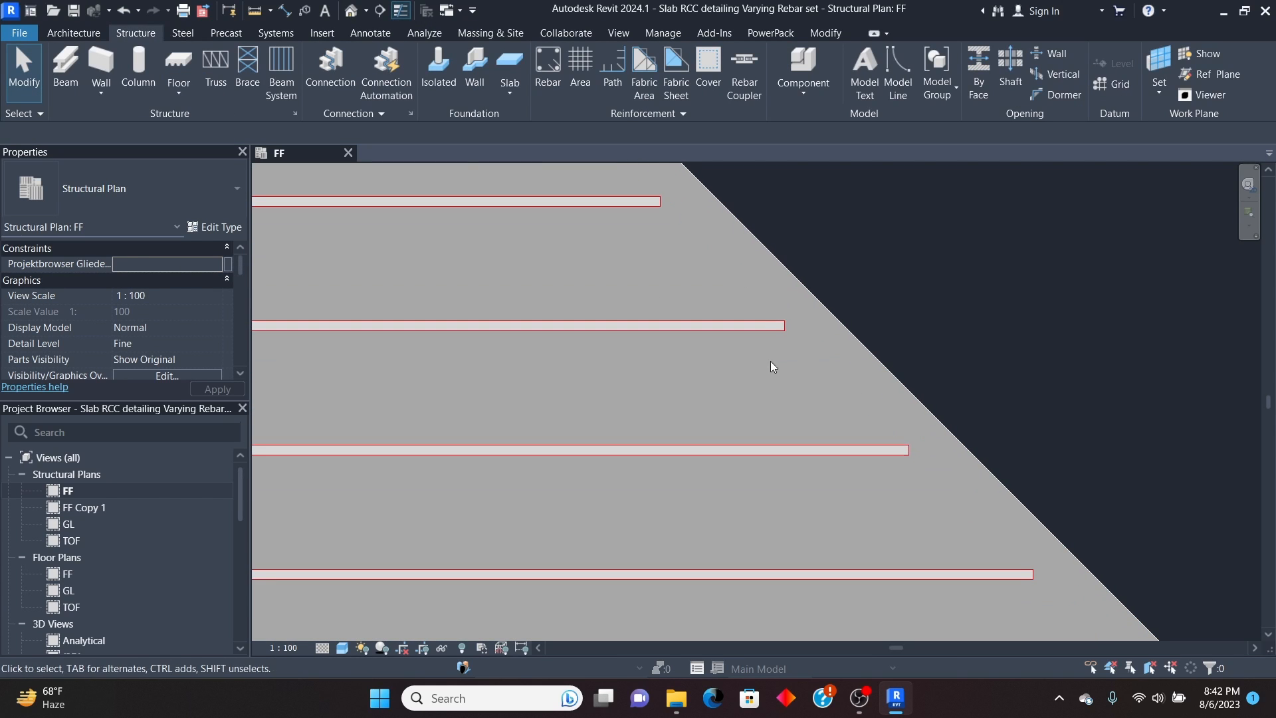
Step: Edit the varying bar set's constraints so the bar ends sit on the chamfered edge's cover with a 0 mm offset
{"action": "left_click", "coordinate": [760, 328]}
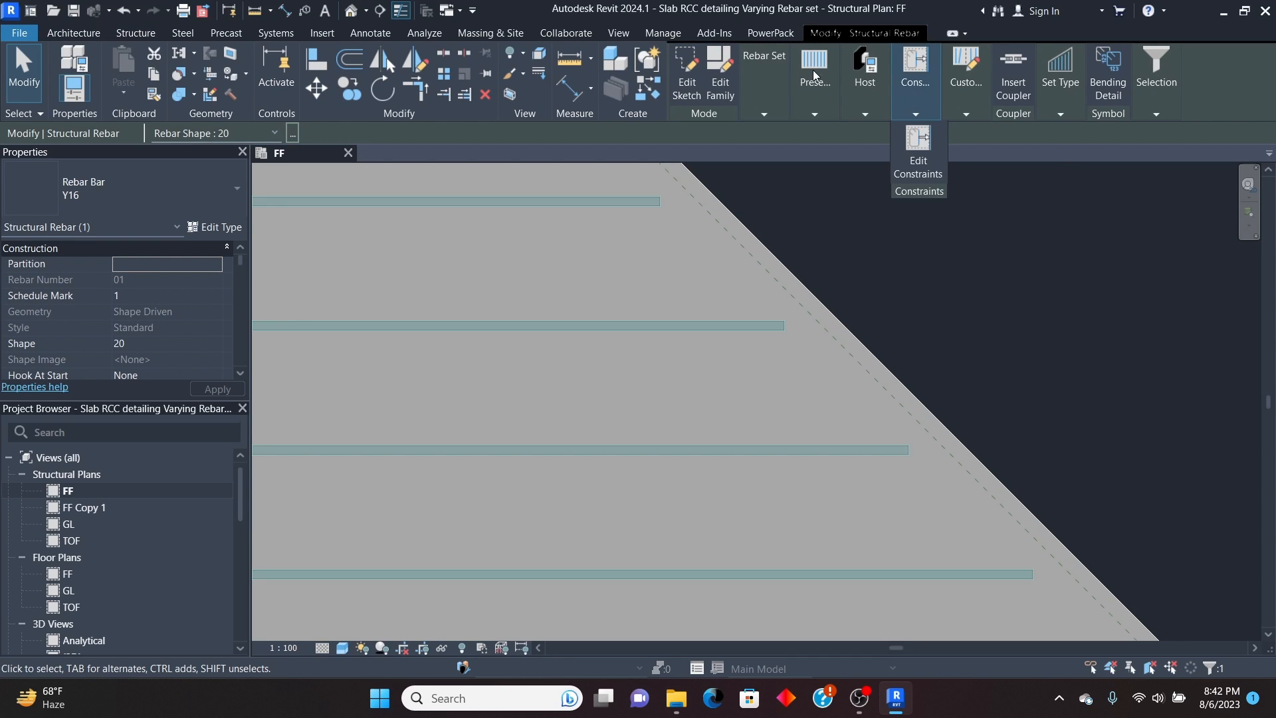
{"action": "left_click", "coordinate": [917, 143]}
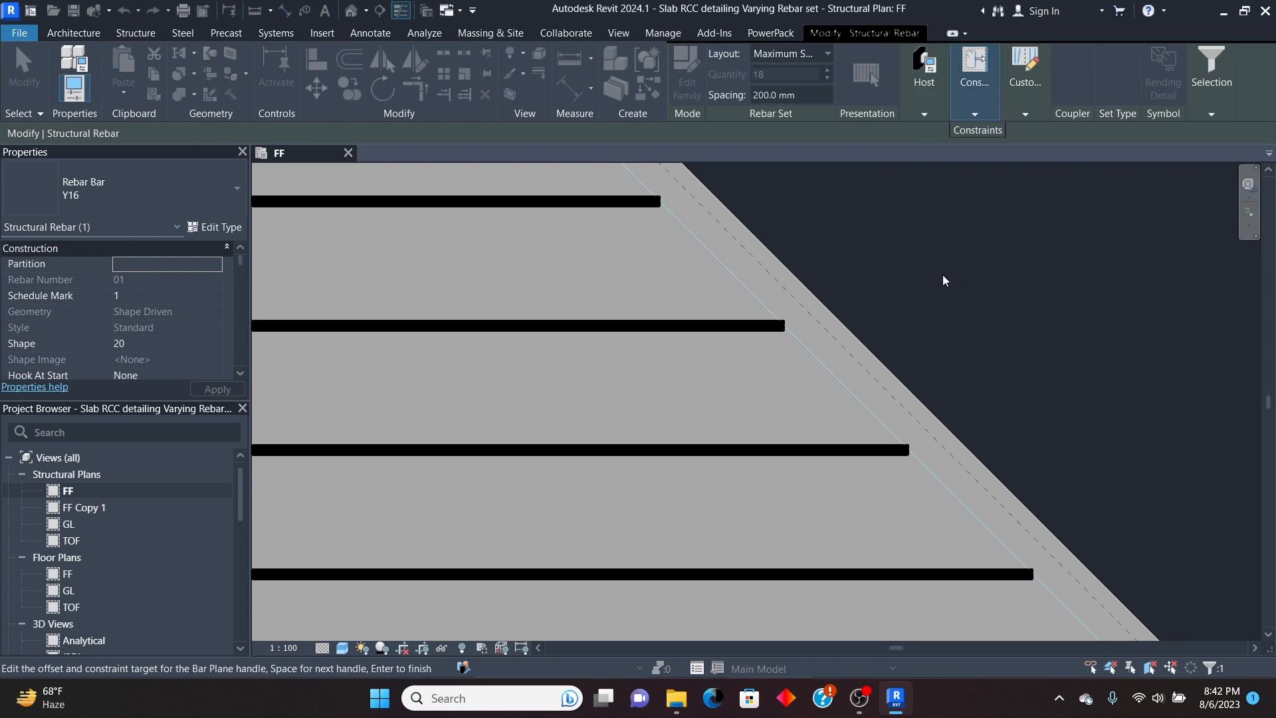
{"action": "left_click", "coordinate": [820, 364]}
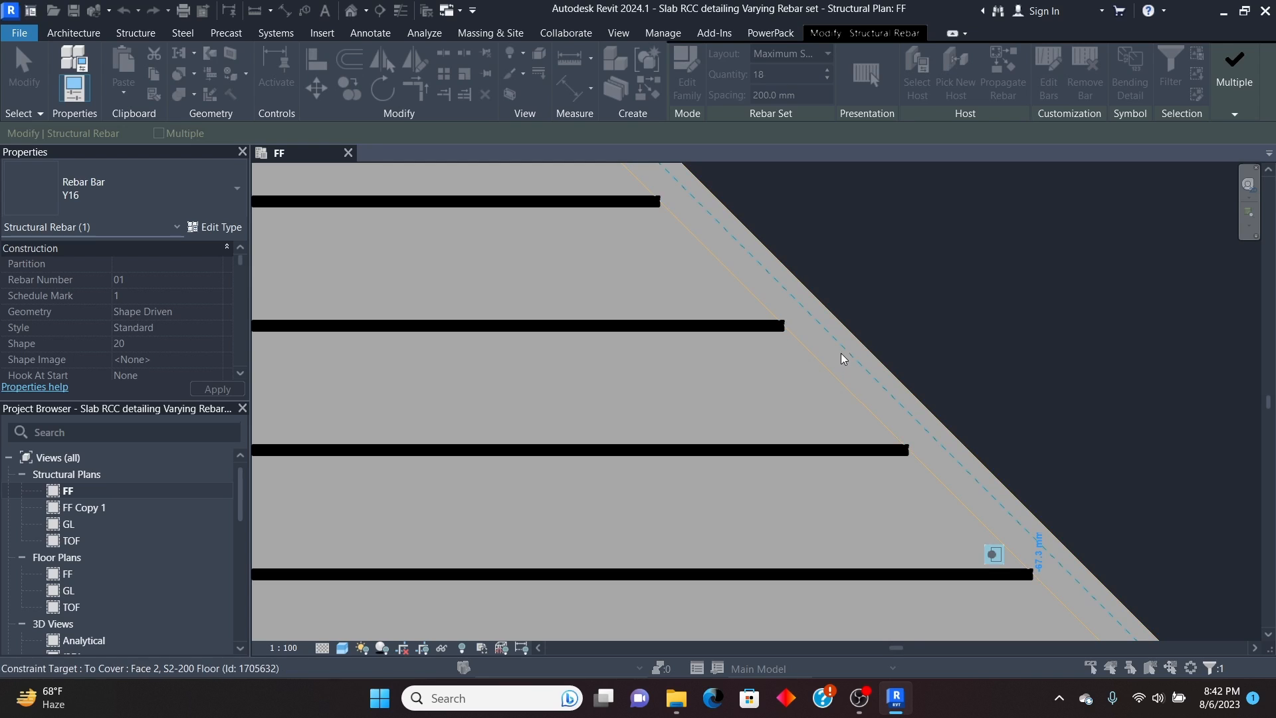
{"action": "scroll", "coordinate": [824, 318], "scroll_direction": "down", "scroll_amount": 2}
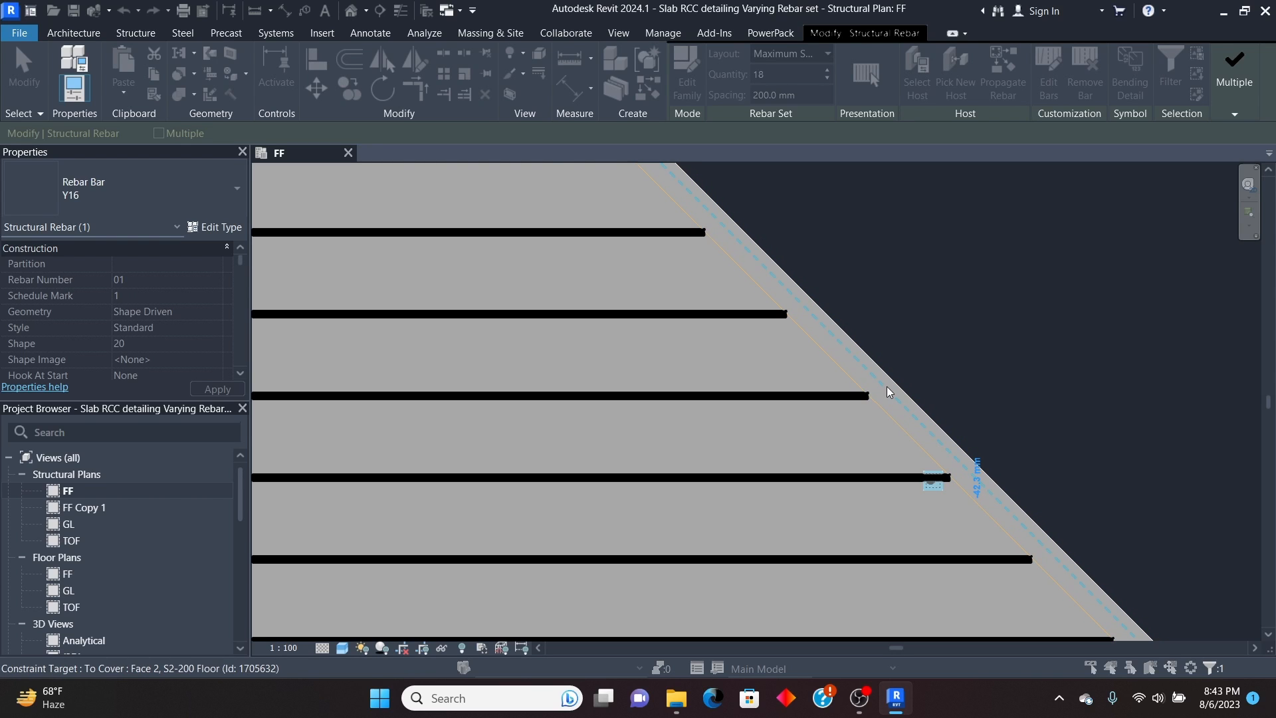
{"action": "left_click", "coordinate": [977, 475]}
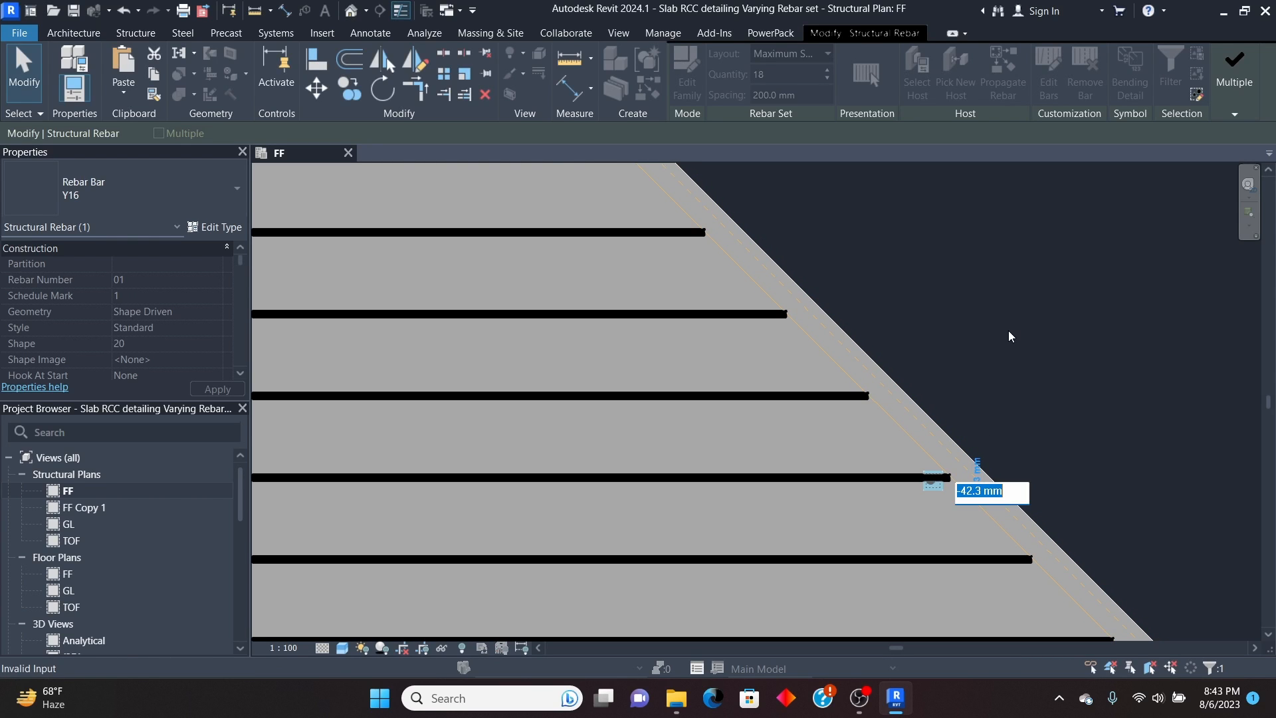
{"action": "type", "text": "0"}
{"action": "mouse_move", "coordinate": [1231, 63]}
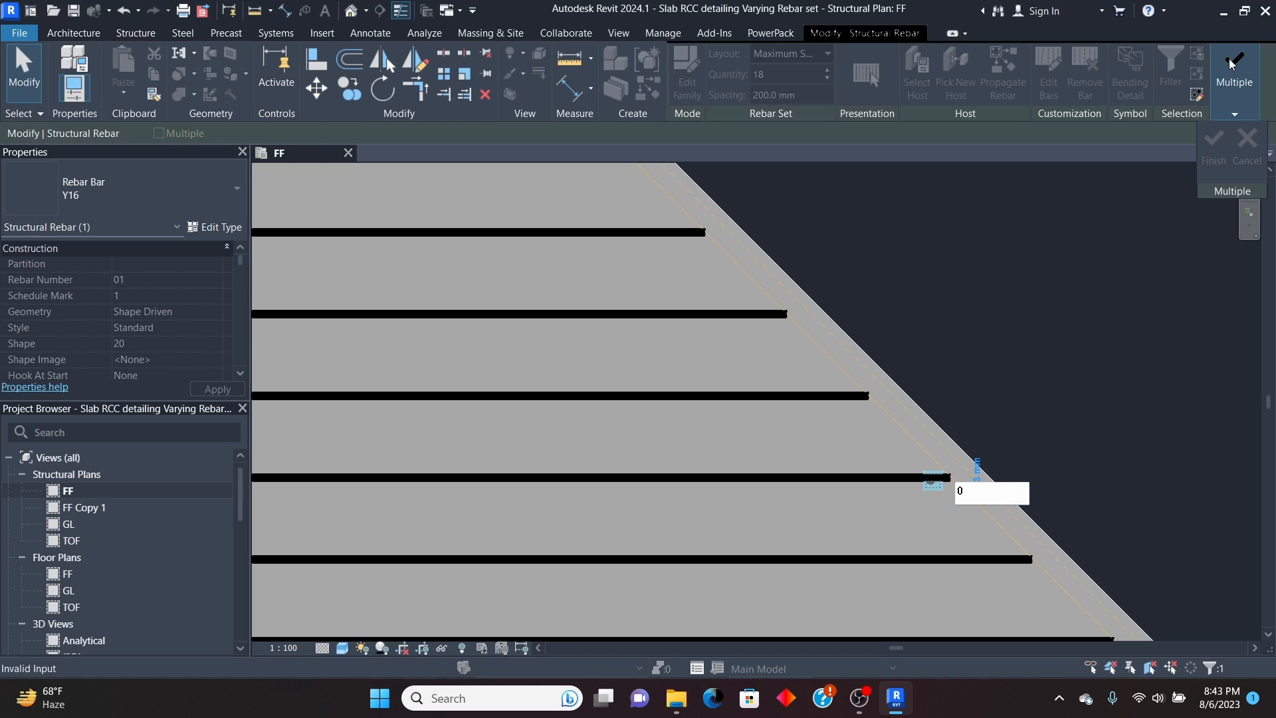
{"action": "left_click", "coordinate": [983, 357]}
{"action": "scroll", "coordinate": [897, 338], "scroll_direction": "down", "scroll_amount": 1}
{"action": "scroll", "coordinate": [922, 452], "scroll_direction": "up", "scroll_amount": 1}
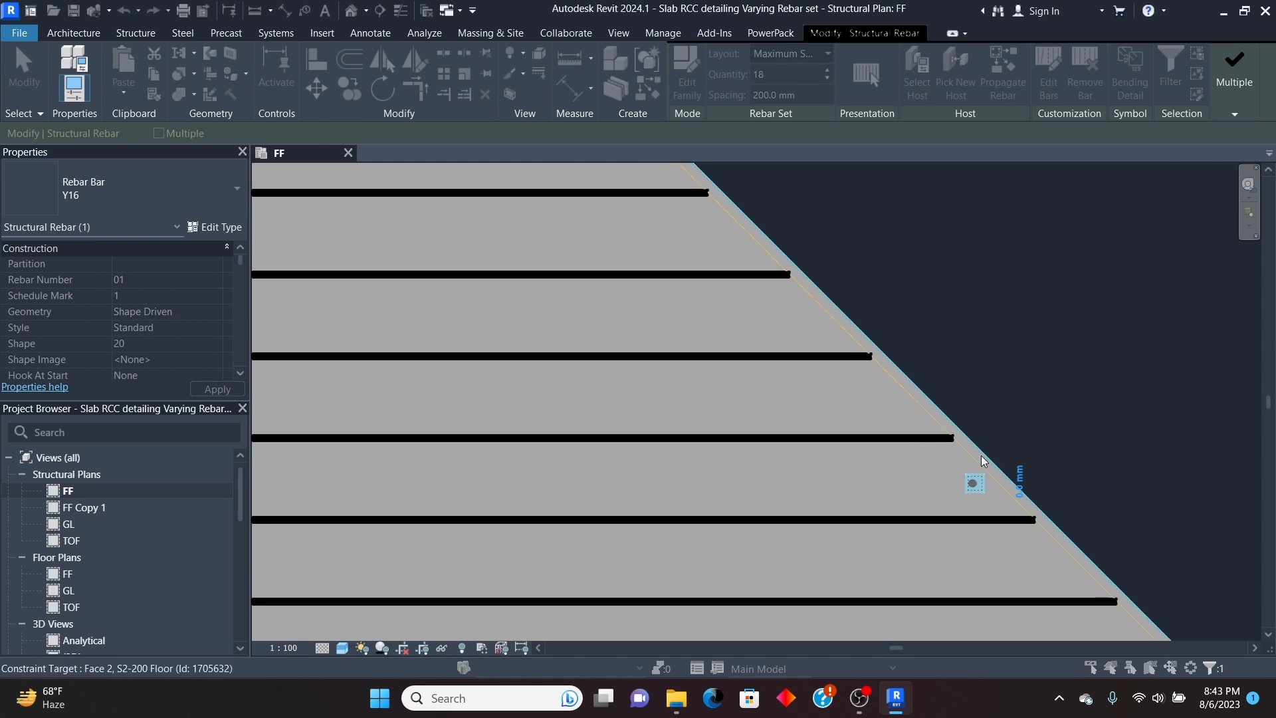
{"action": "mouse_move", "coordinate": [1234, 65]}
{"action": "left_click", "coordinate": [1213, 148]}
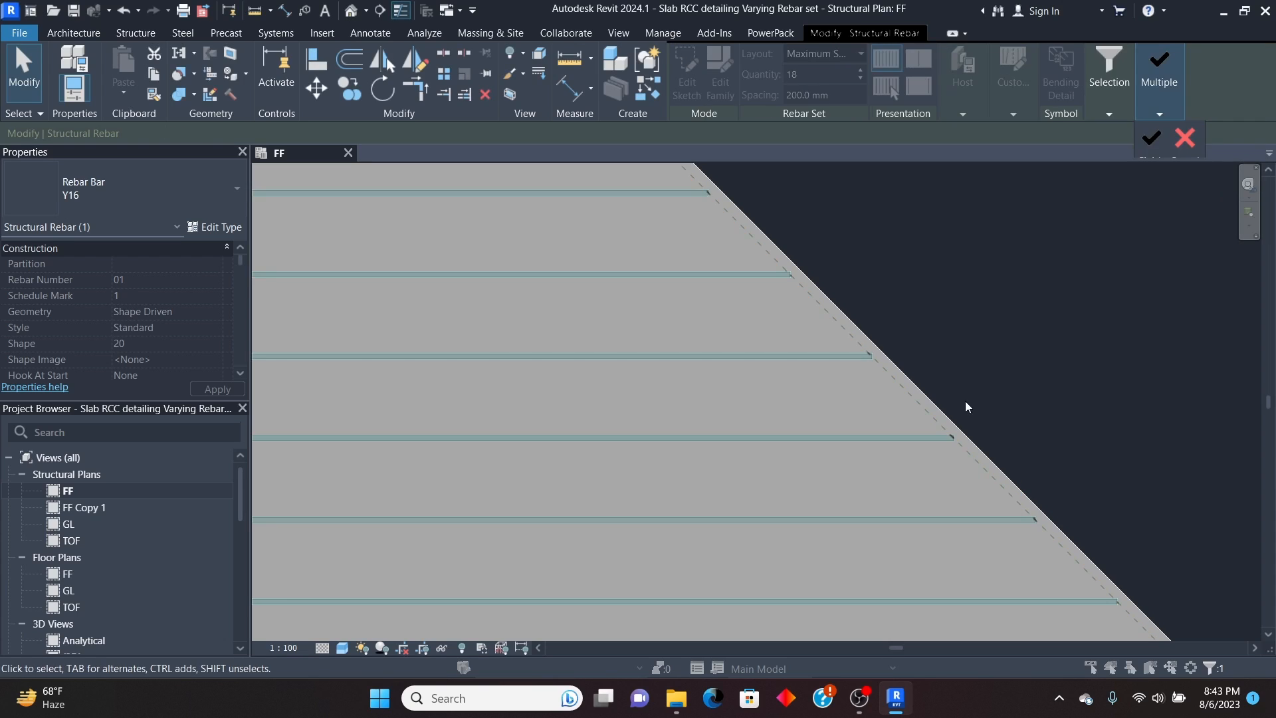
Step: Copy the varying bar set 3500 mm straight down, from the chamfer's lower corner to the slab's lower-right corner
{"action": "scroll", "coordinate": [945, 353], "scroll_direction": "down", "scroll_amount": 3}
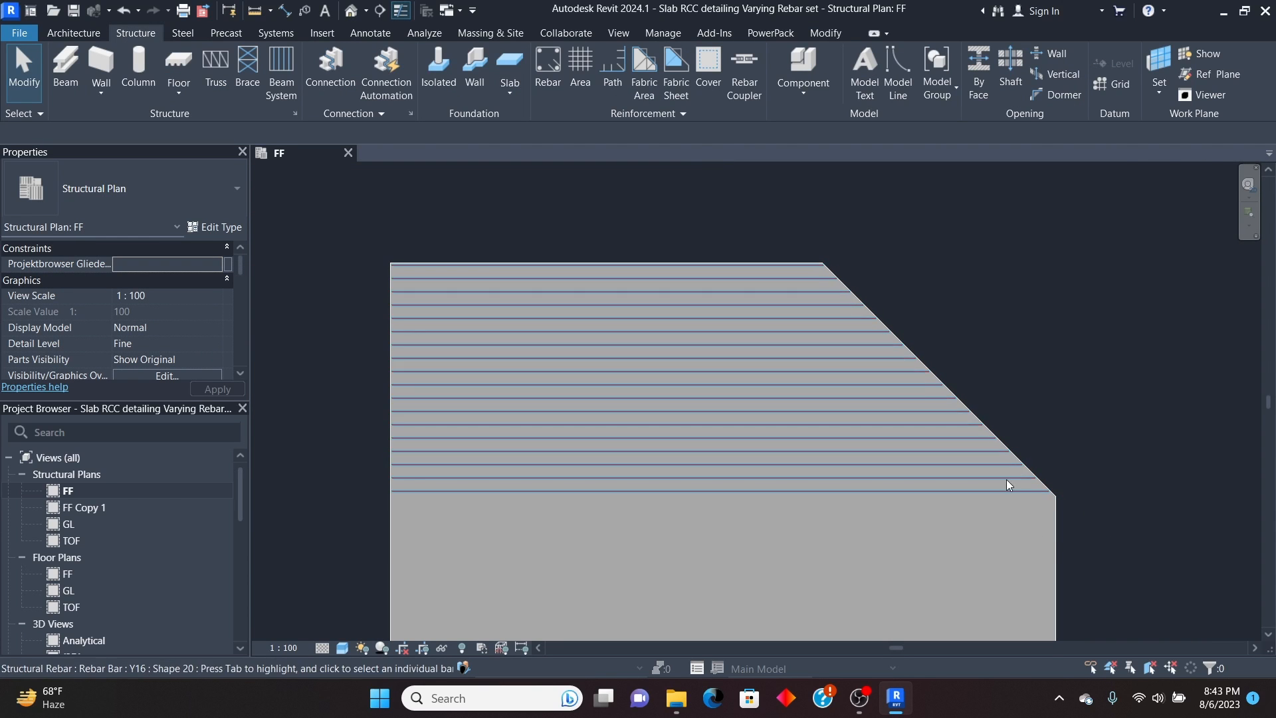
{"action": "scroll", "coordinate": [798, 376], "scroll_direction": "down", "scroll_amount": 2}
{"action": "scroll", "coordinate": [820, 476], "scroll_direction": "up", "scroll_amount": 3}
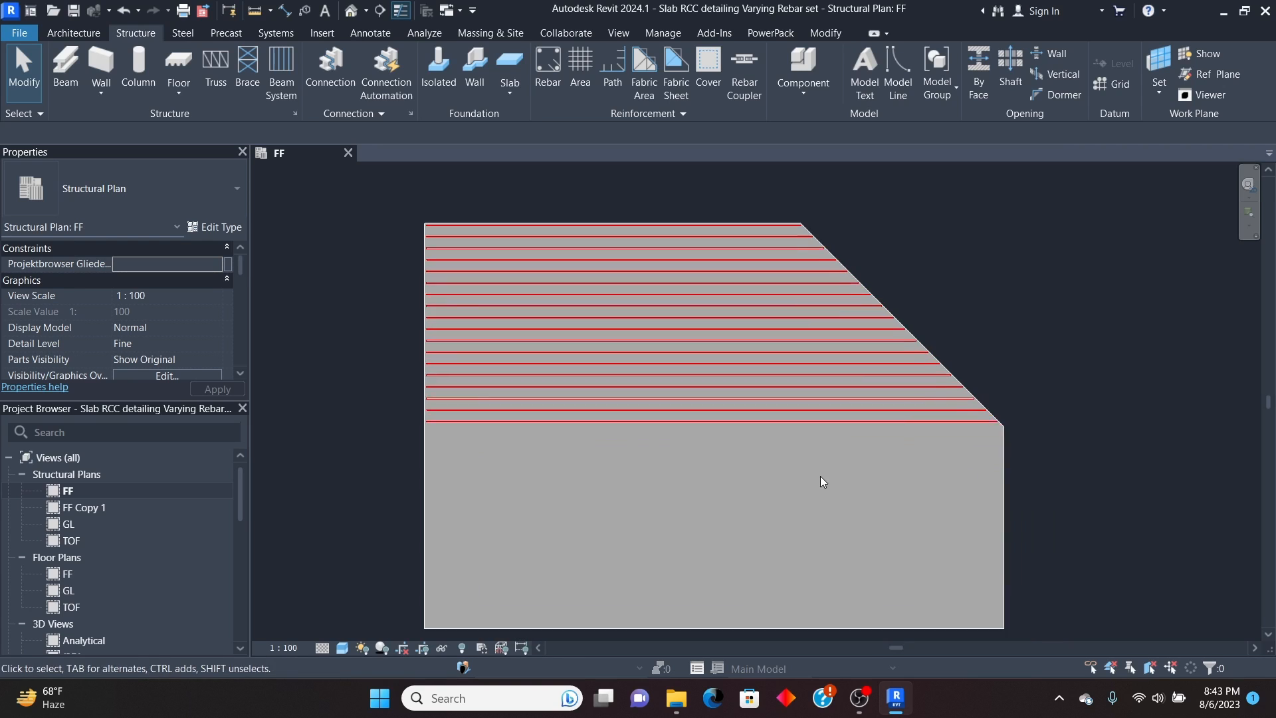
{"action": "scroll", "coordinate": [837, 352], "scroll_direction": "down", "scroll_amount": 2}
{"action": "left_click", "coordinate": [711, 278]}
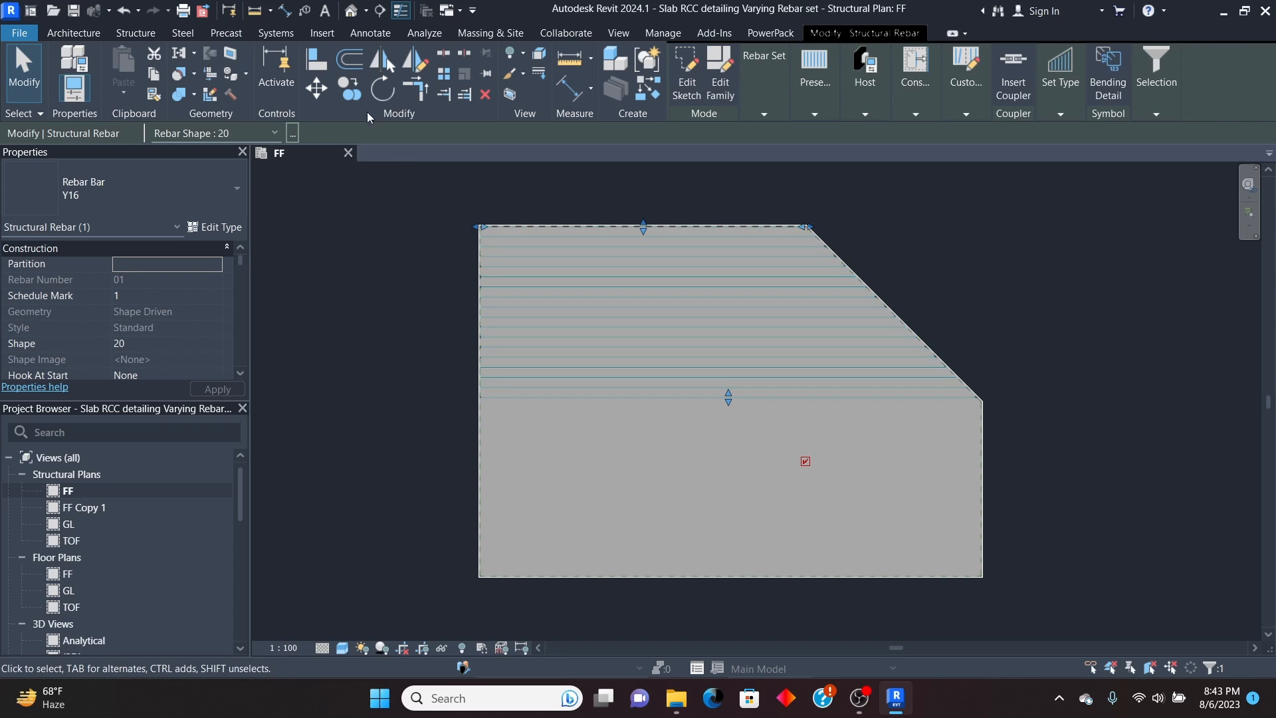
{"action": "left_click", "coordinate": [350, 88]}
{"action": "scroll", "coordinate": [995, 429], "scroll_direction": "up", "scroll_amount": 3}
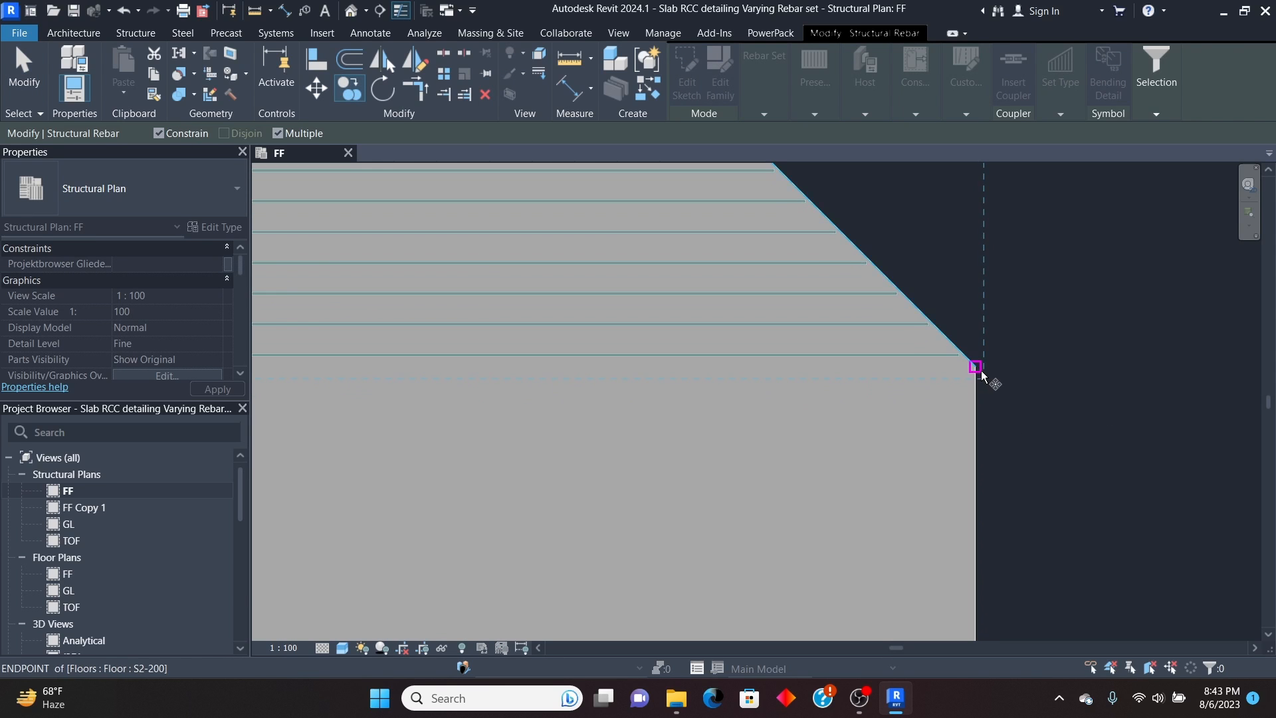
{"action": "left_click", "coordinate": [978, 352]}
{"action": "scroll", "coordinate": [1000, 471], "scroll_direction": "down", "scroll_amount": 3}
{"action": "scroll", "coordinate": [981, 534], "scroll_direction": "up", "scroll_amount": 5}
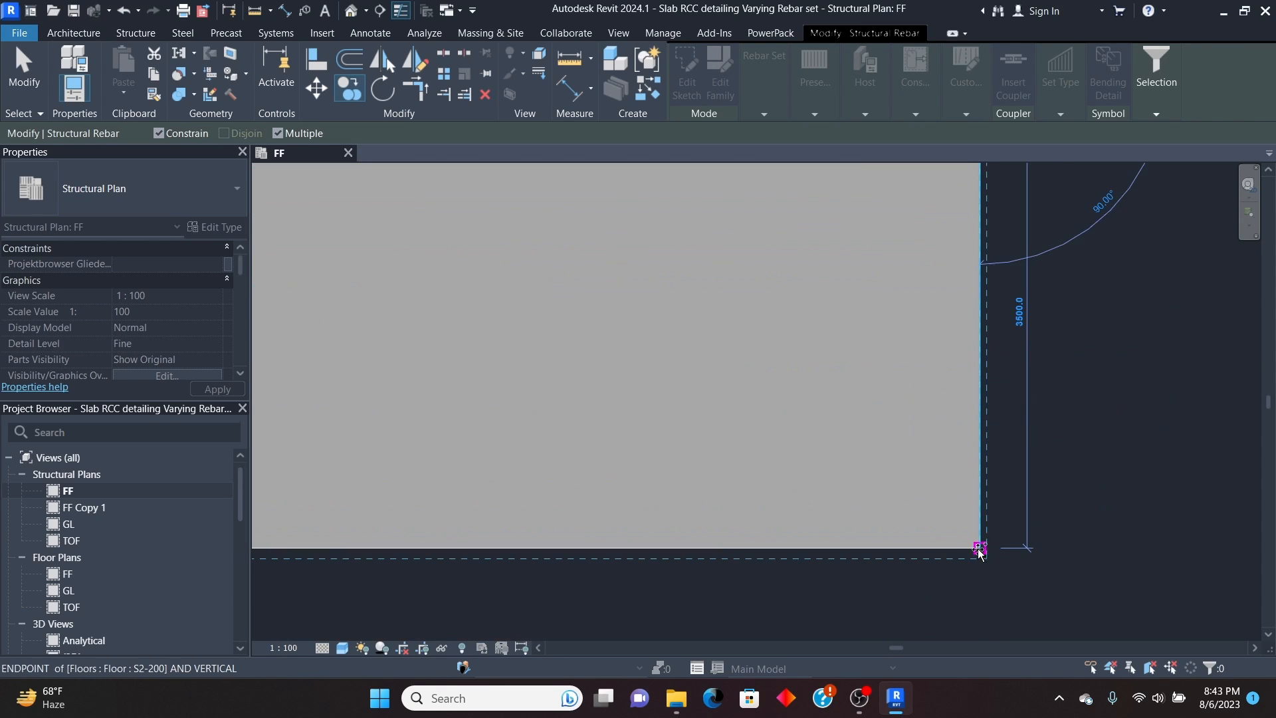
{"action": "left_click", "coordinate": [975, 529]}
{"action": "scroll", "coordinate": [1024, 451], "scroll_direction": "down", "scroll_amount": 5}
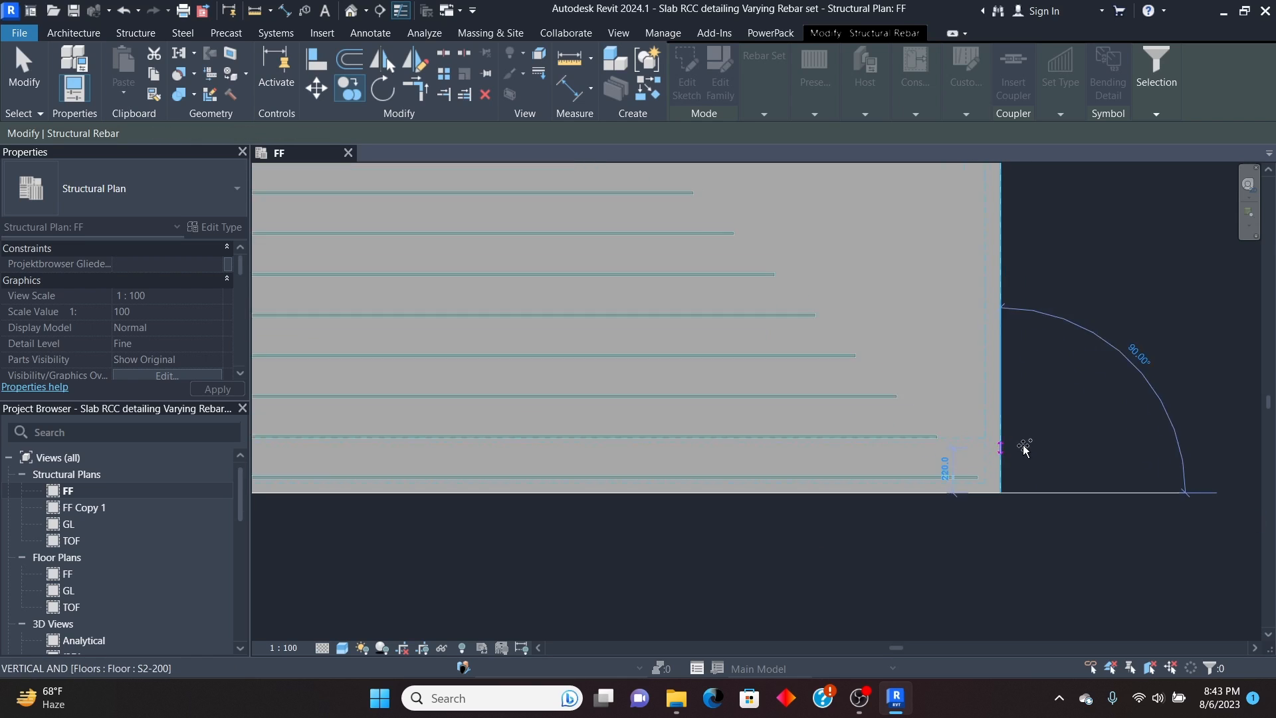
{"action": "scroll", "coordinate": [864, 435], "scroll_direction": "down", "scroll_amount": 3}
{"action": "right_click", "coordinate": [983, 234]}
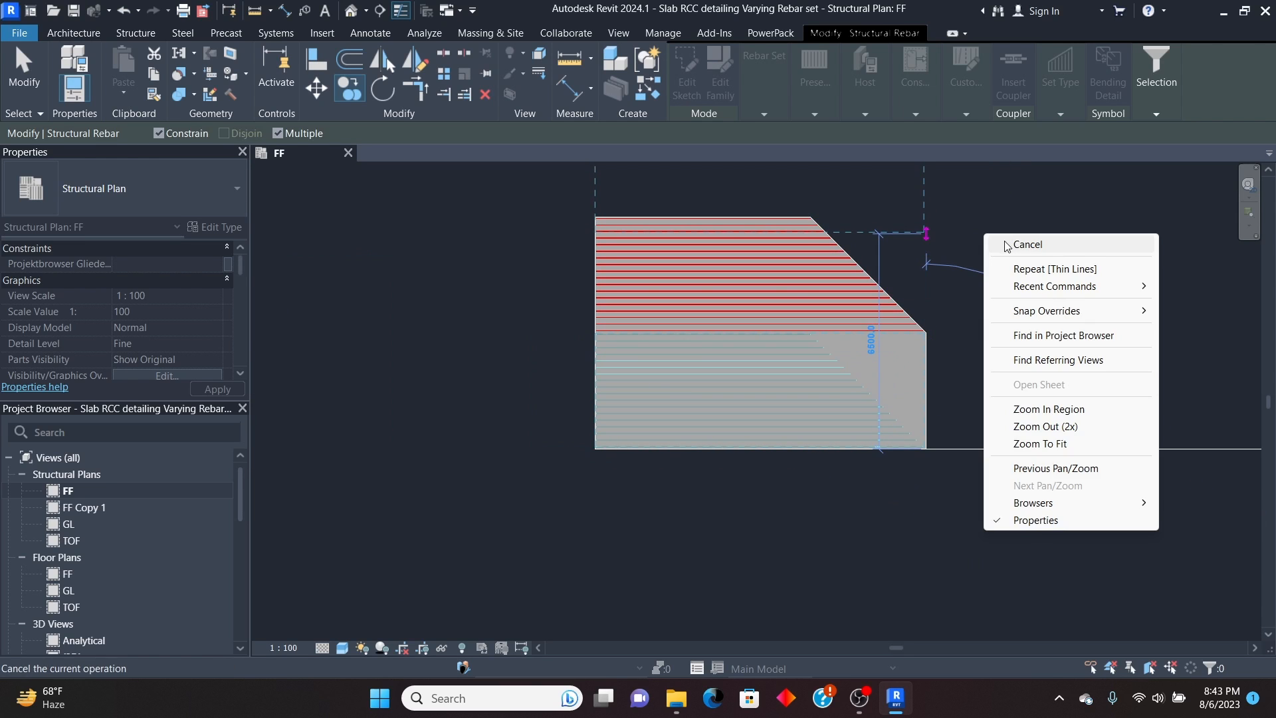
{"action": "left_click", "coordinate": [1007, 245]}
{"action": "right_click", "coordinate": [1000, 237]}
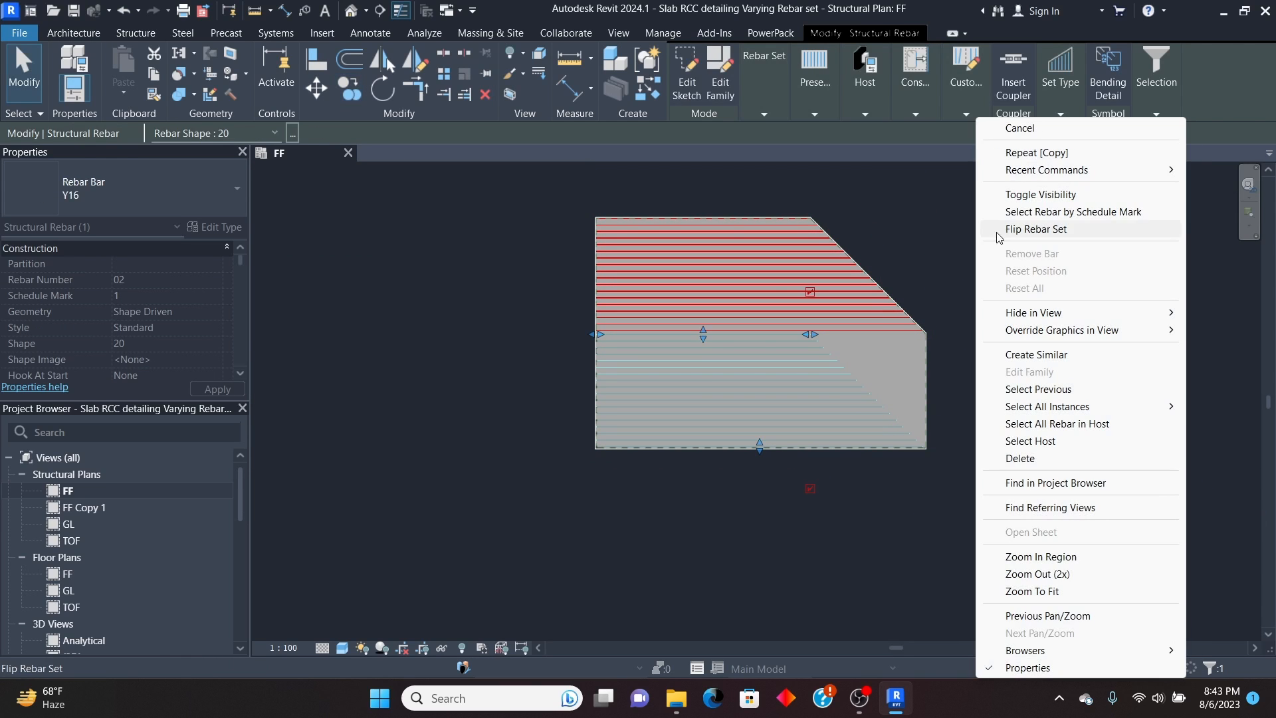
{"action": "left_click", "coordinate": [1017, 129]}
Step: Turn off the varying rebar set option for the copied lower bar set
{"action": "scroll", "coordinate": [853, 392], "scroll_direction": "up", "scroll_amount": 3}
{"action": "left_click", "coordinate": [816, 366]}
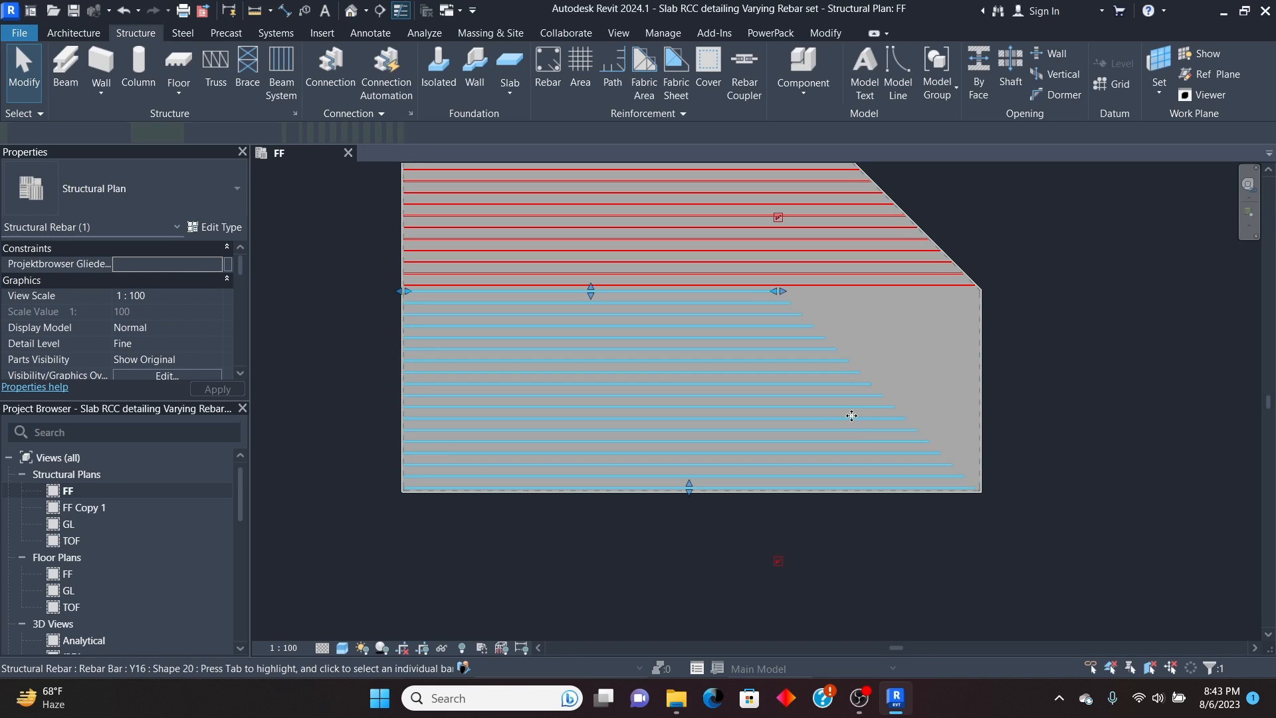
{"action": "left_click", "coordinate": [1059, 117]}
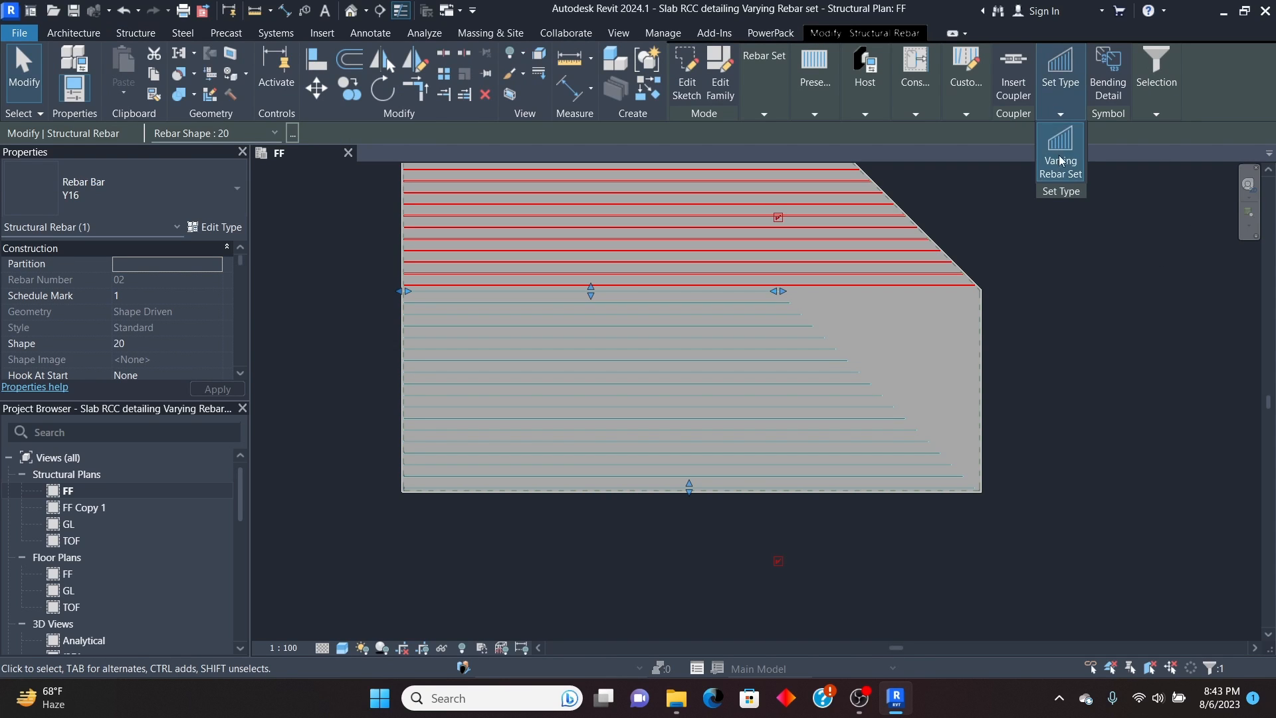
{"action": "left_click", "coordinate": [1062, 164]}
Step: Stretch the right ends of the lower set's bars out to the cover at the slab's vertical right edge
{"action": "left_click_drag", "start_coordinate": [782, 297], "coordinate": [984, 300]}
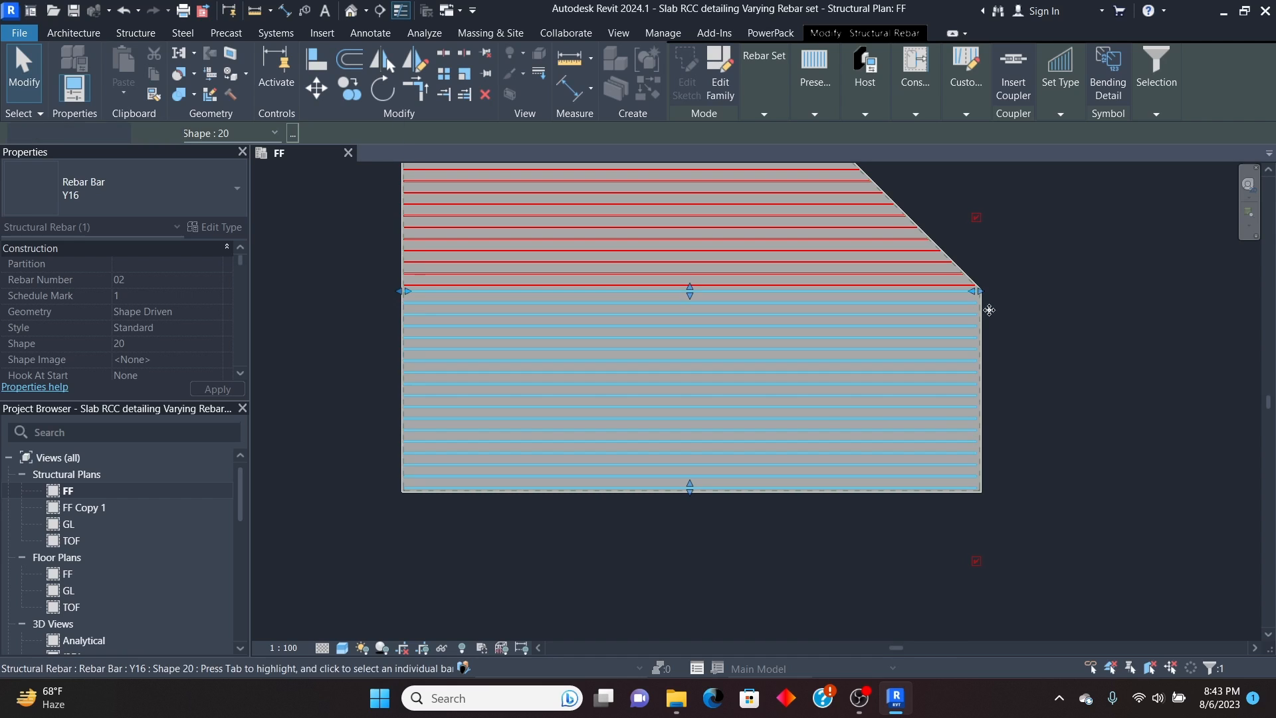
{"action": "scroll", "coordinate": [980, 297], "scroll_direction": "up", "scroll_amount": 6}
{"action": "left_click_drag", "start_coordinate": [902, 280], "coordinate": [915, 281]}
{"action": "scroll", "coordinate": [957, 269], "scroll_direction": "up", "scroll_amount": 4}
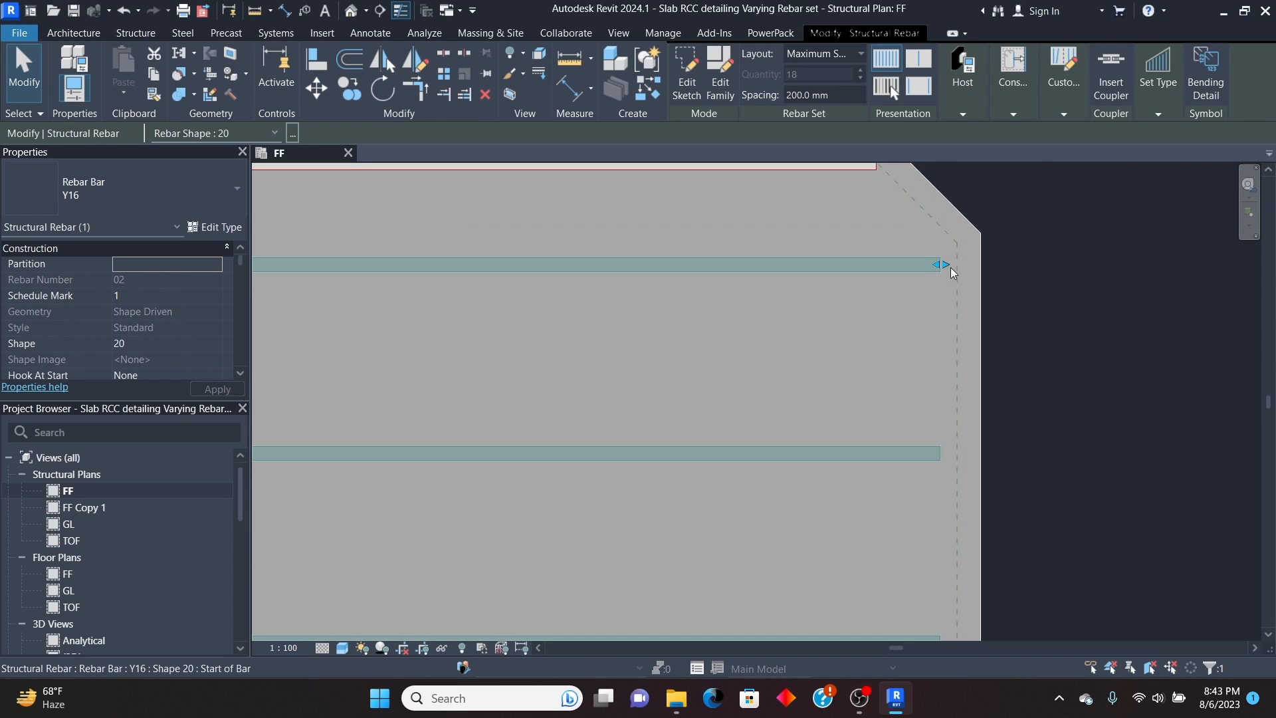
{"action": "left_click", "coordinate": [1110, 293]}
Step: Extend the lower set upward to the varying set's last bar and remove the lower set's overlapping first bar
{"action": "scroll", "coordinate": [959, 283], "scroll_direction": "down", "scroll_amount": 8}
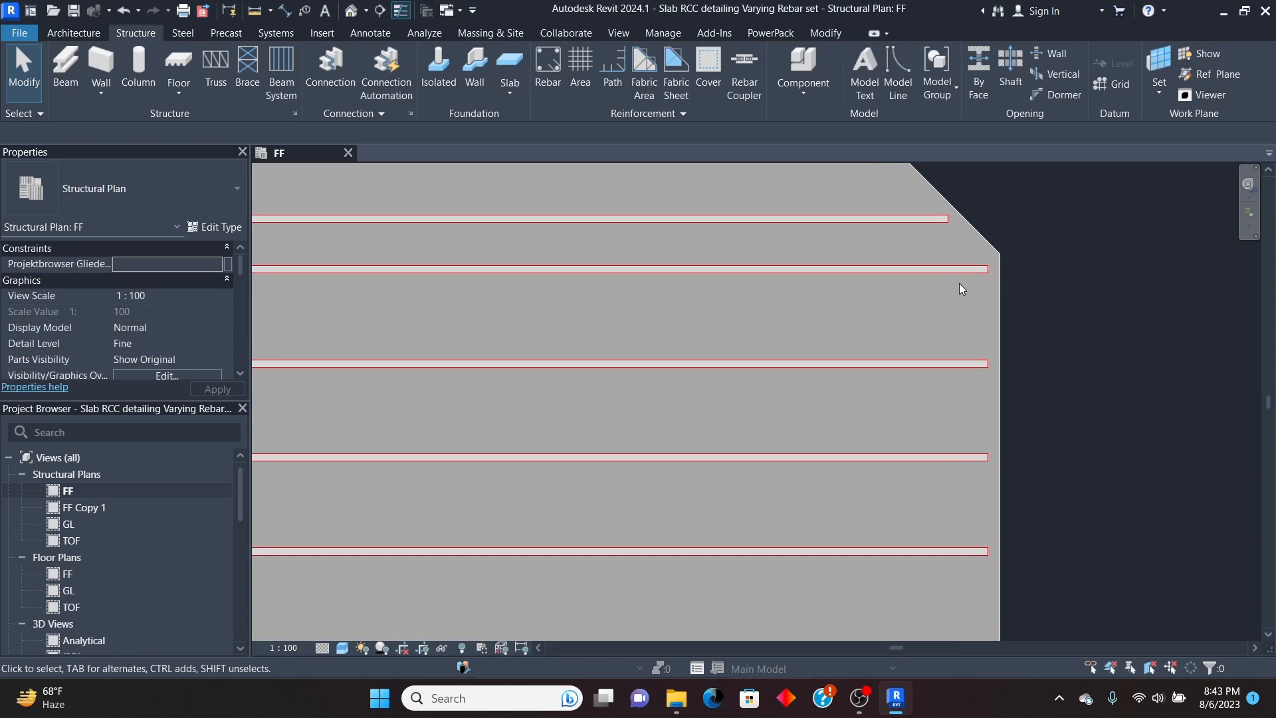
{"action": "scroll", "coordinate": [919, 285], "scroll_direction": "up", "scroll_amount": 4}
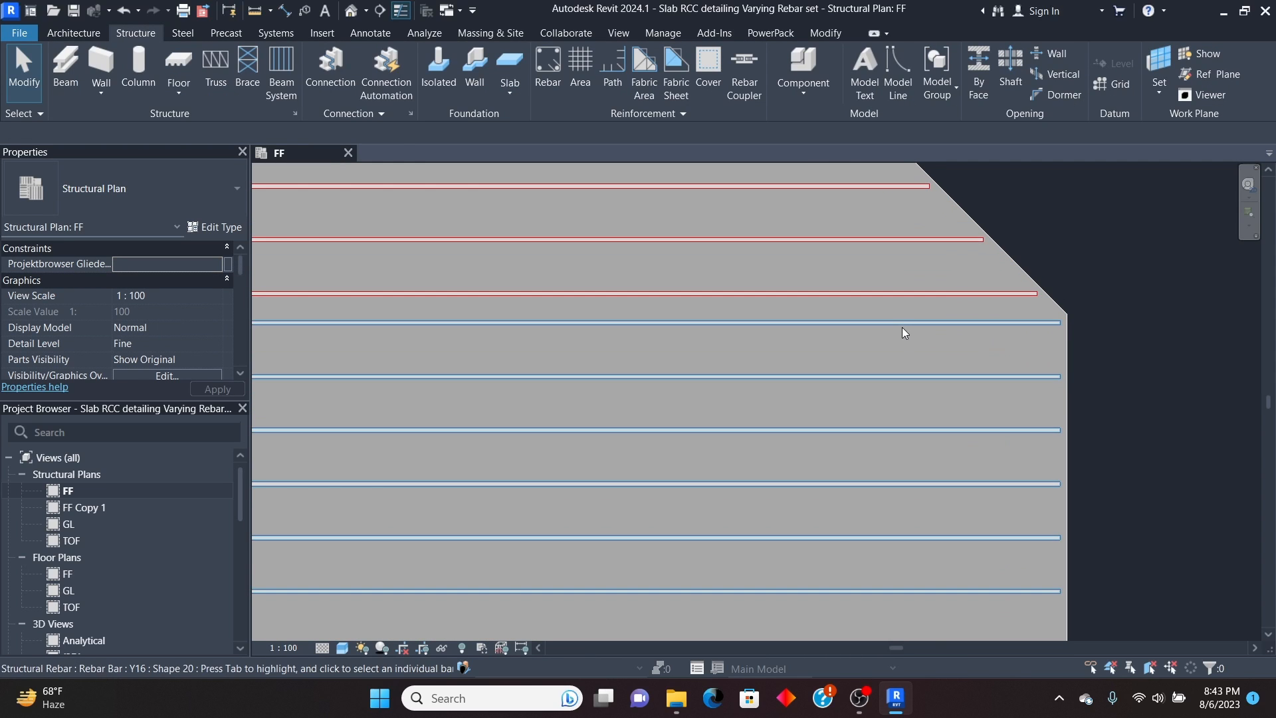
{"action": "left_click", "coordinate": [1066, 378]}
{"action": "scroll", "coordinate": [1057, 399], "scroll_direction": "down", "scroll_amount": 6}
{"action": "scroll", "coordinate": [669, 397], "scroll_direction": "up", "scroll_amount": 5}
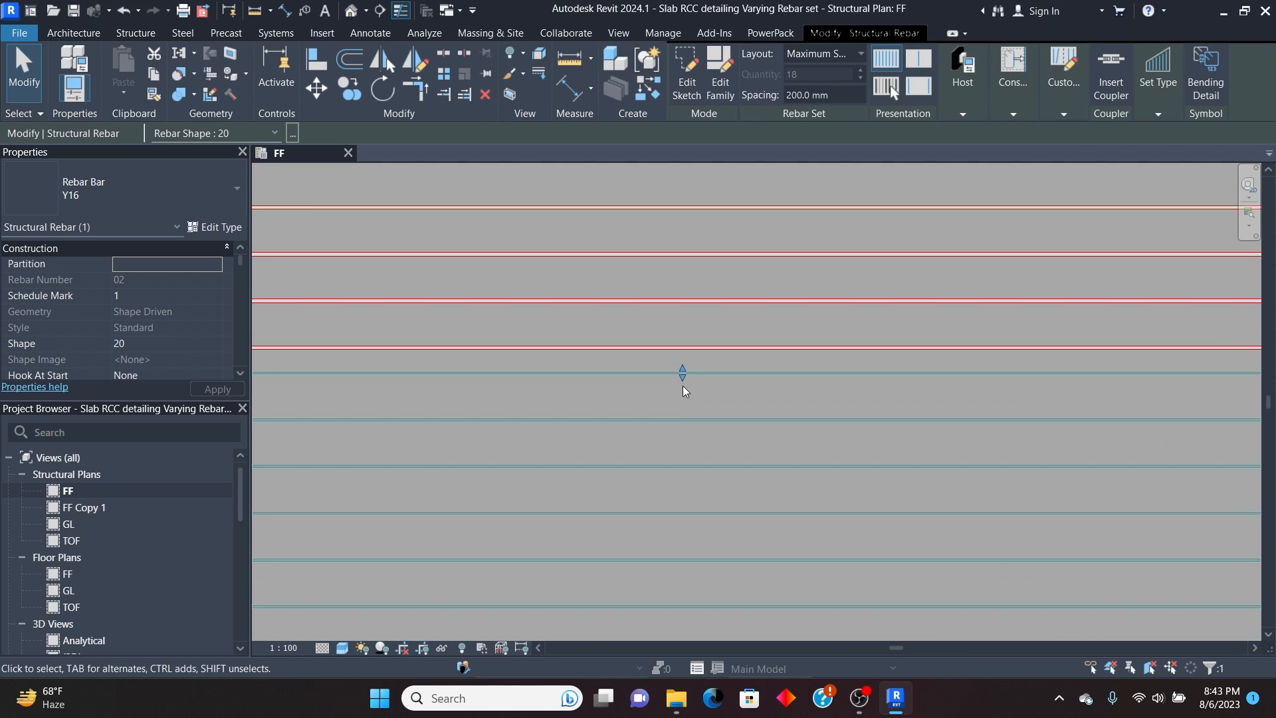
{"action": "left_click_drag", "start_coordinate": [681, 370], "coordinate": [690, 358]}
{"action": "scroll", "coordinate": [690, 359], "scroll_direction": "down", "scroll_amount": 3}
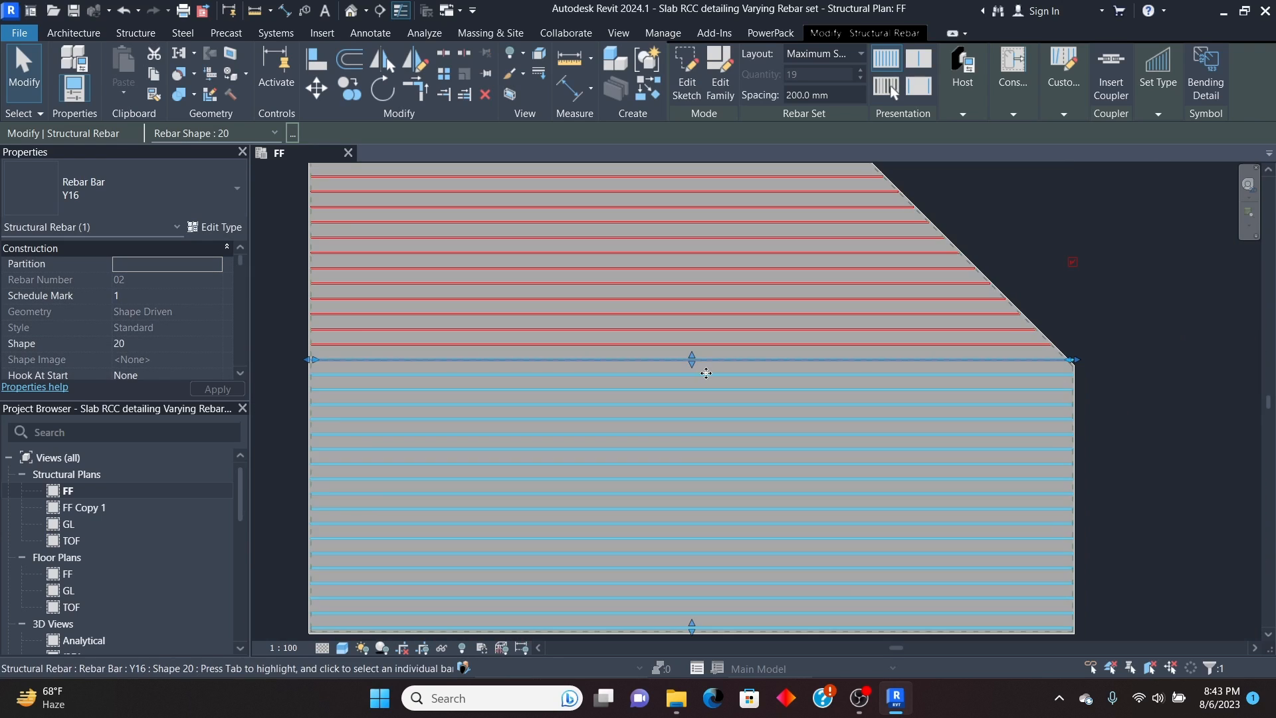
{"action": "left_click", "coordinate": [1072, 262]}
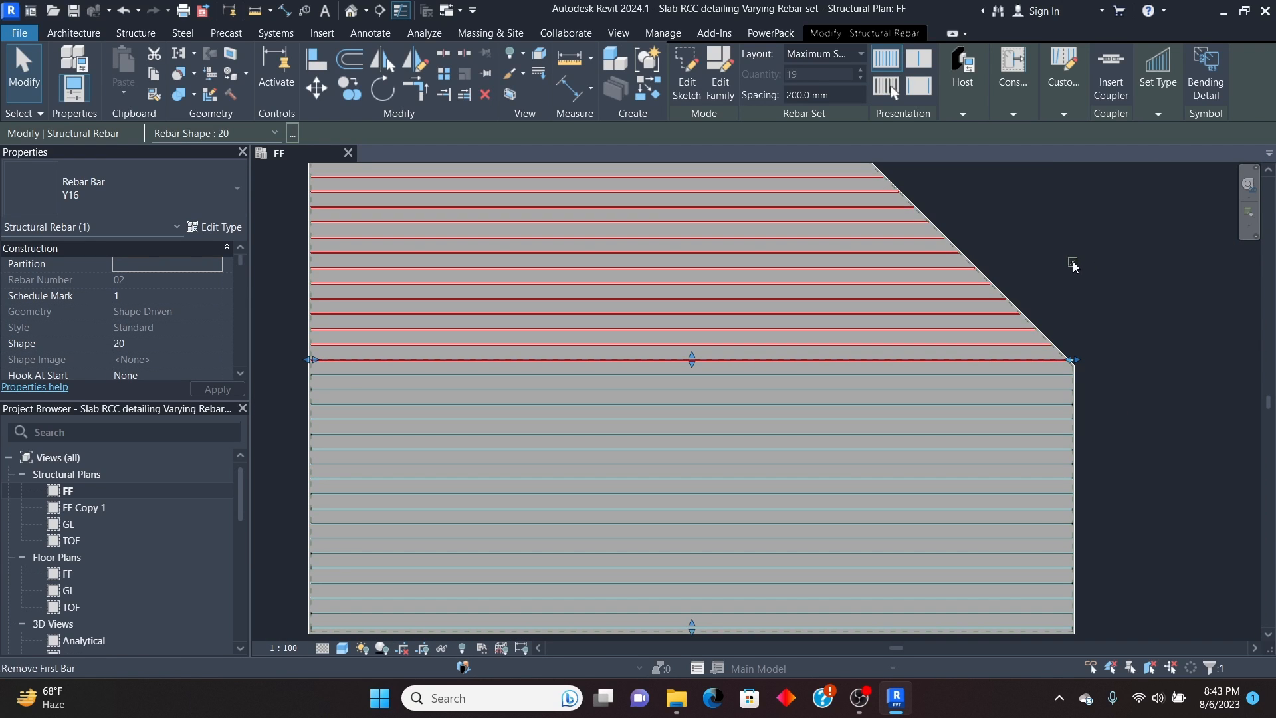
{"action": "left_click", "coordinate": [1181, 358]}
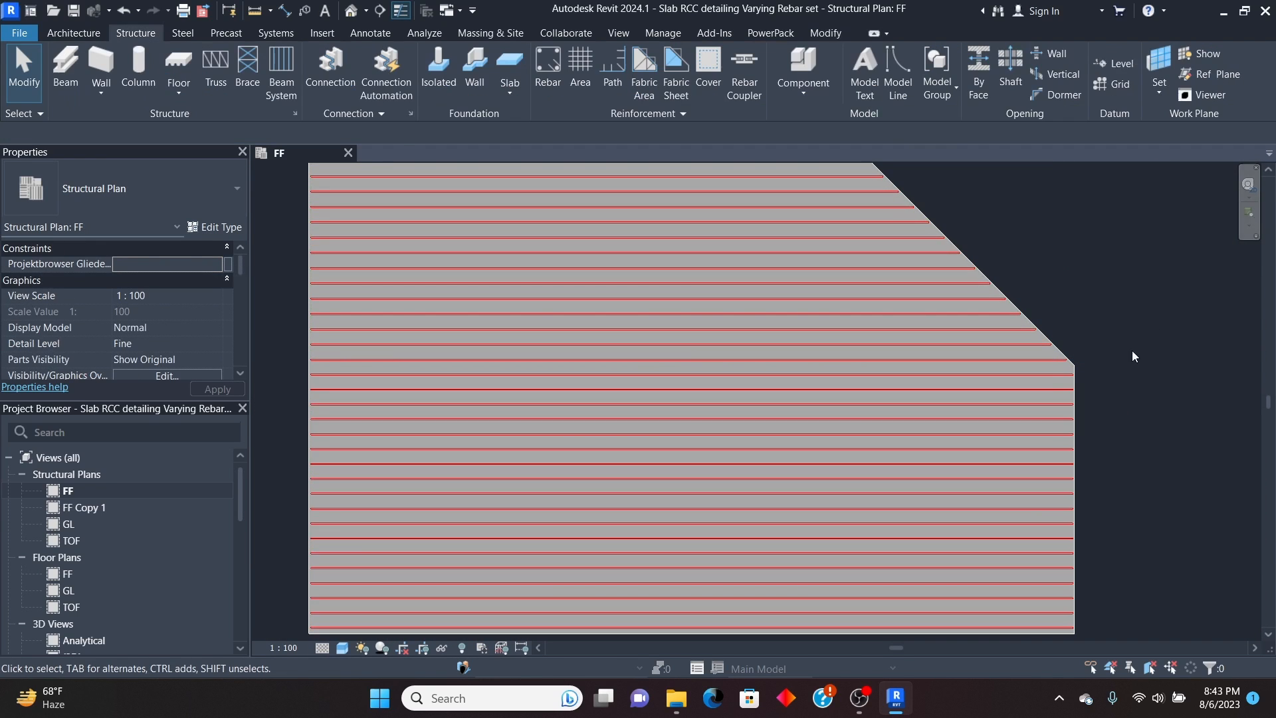
Step: Examine the uniform lower set and the varying upper set, checking their bar layout and where the two sets meet
{"action": "left_click", "coordinate": [661, 375]}
{"action": "scroll", "coordinate": [907, 329], "scroll_direction": "down", "scroll_amount": 6}
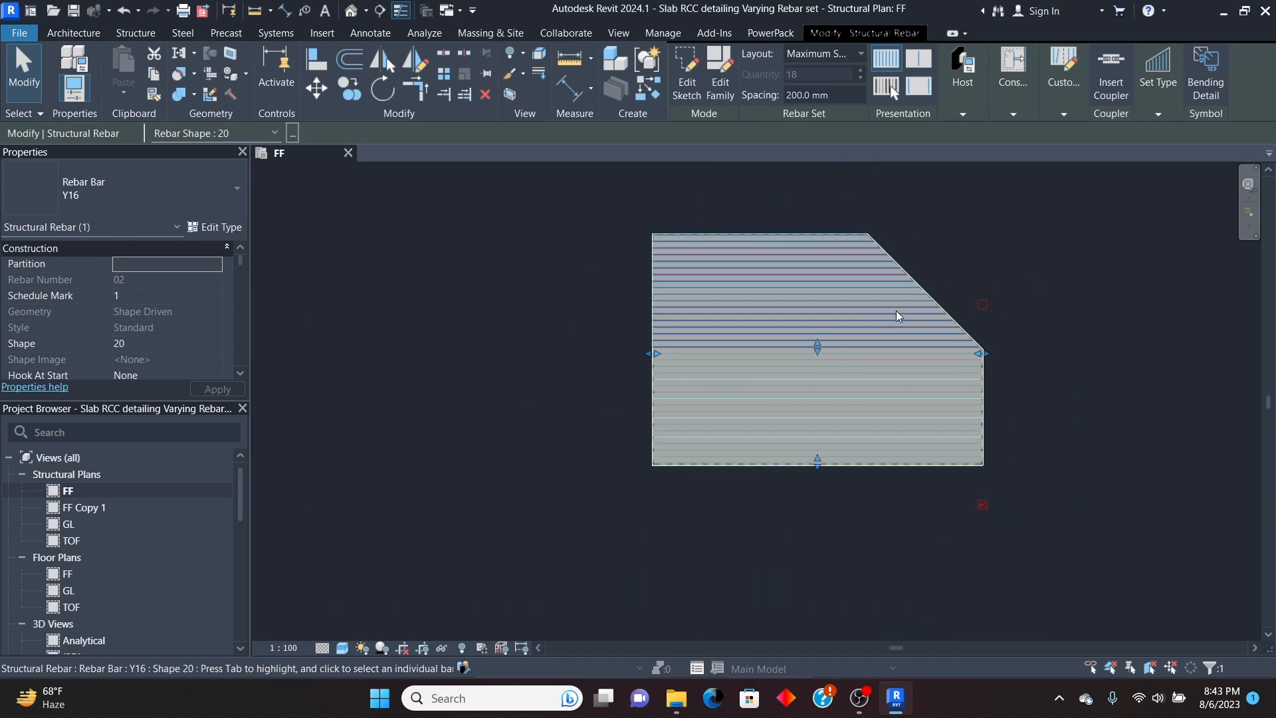
{"action": "scroll", "coordinate": [810, 475], "scroll_direction": "up", "scroll_amount": 10}
{"action": "scroll", "coordinate": [788, 489], "scroll_direction": "down", "scroll_amount": 6}
{"action": "scroll", "coordinate": [786, 491], "scroll_direction": "down", "scroll_amount": 3}
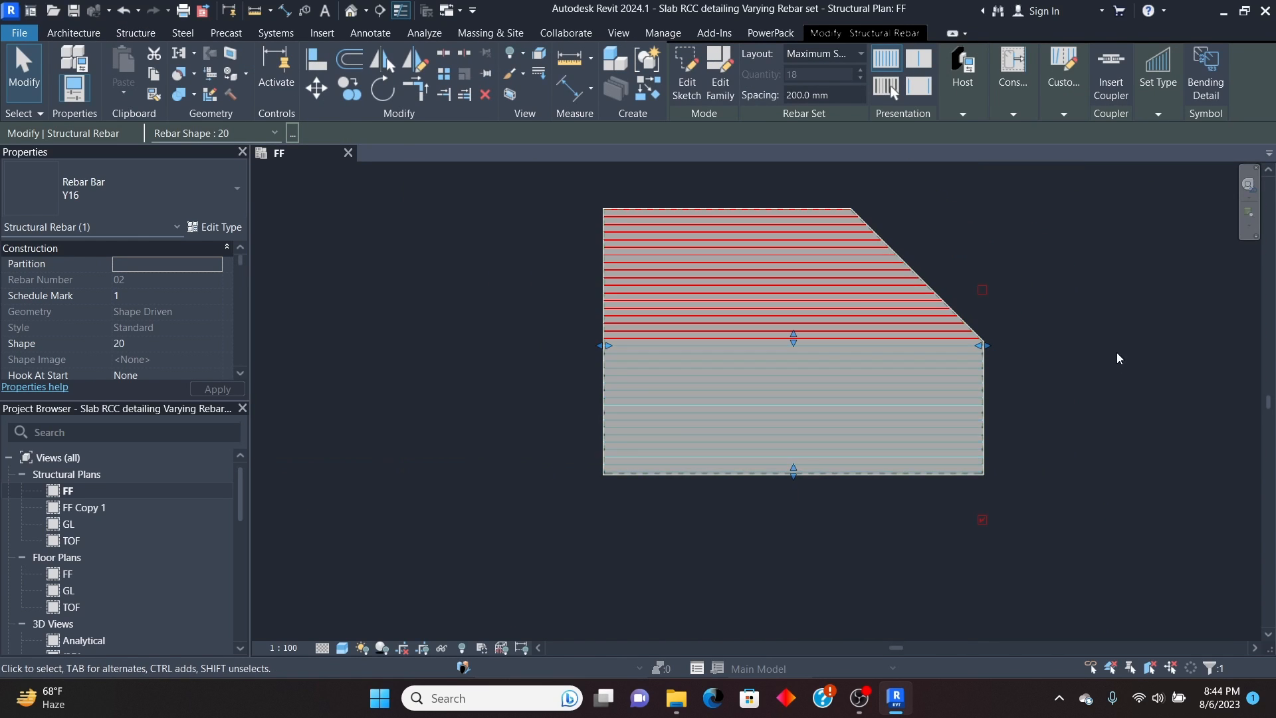
{"action": "left_click", "coordinate": [1116, 359]}
{"action": "scroll", "coordinate": [854, 293], "scroll_direction": "up", "scroll_amount": 2}
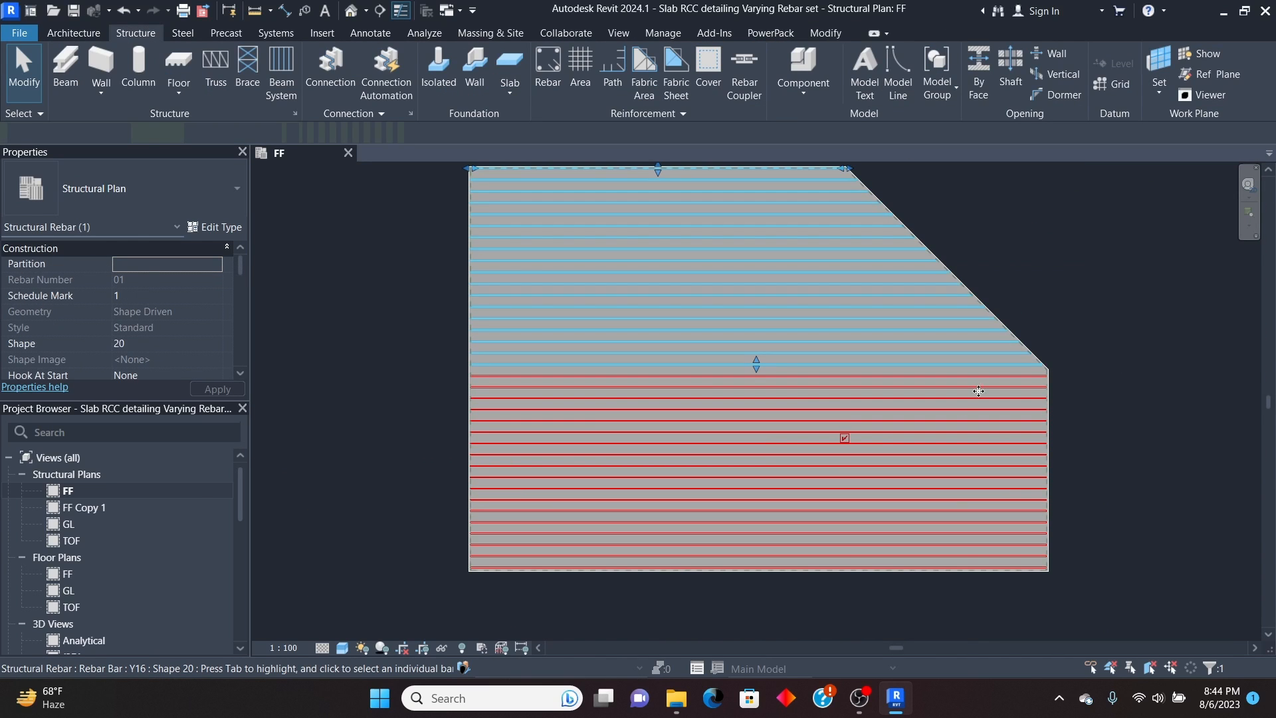
{"action": "left_click", "coordinate": [906, 450]}
{"action": "left_click", "coordinate": [1077, 288]}
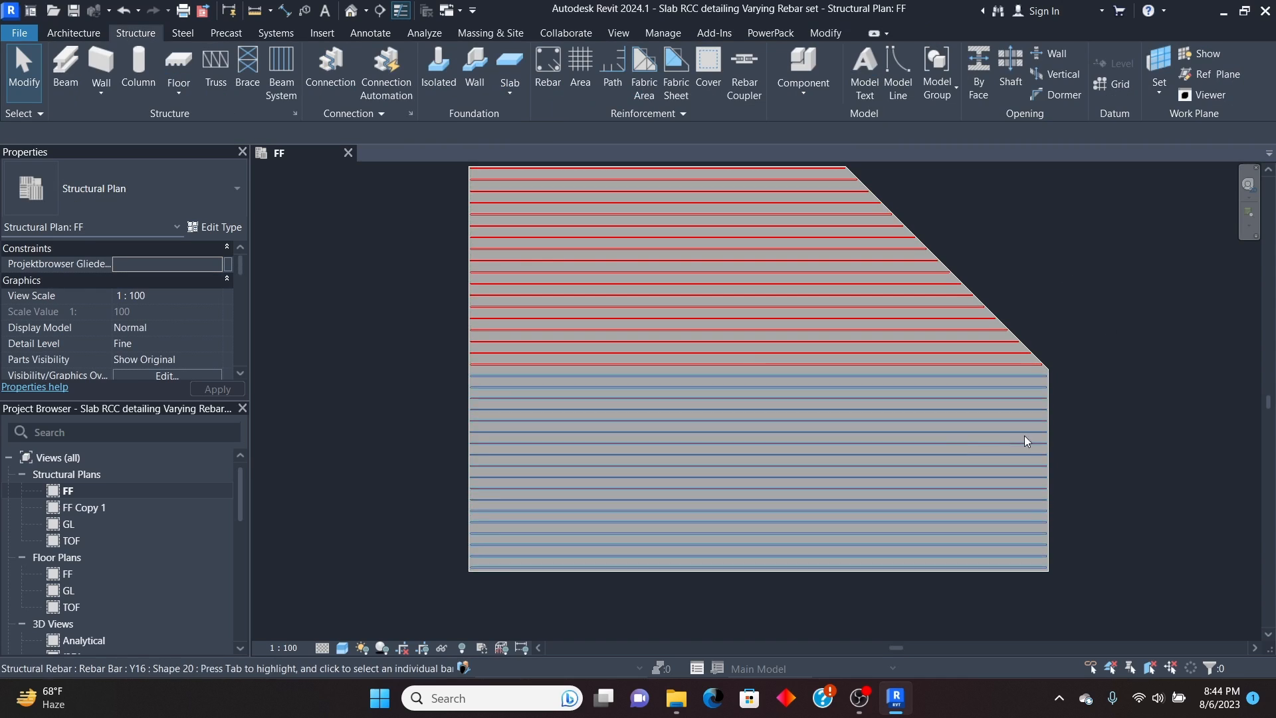
{"action": "scroll", "coordinate": [967, 443], "scroll_direction": "up", "scroll_amount": 2}
{"action": "left_click", "coordinate": [877, 429]}
{"action": "scroll", "coordinate": [864, 428], "scroll_direction": "down", "scroll_amount": 2}
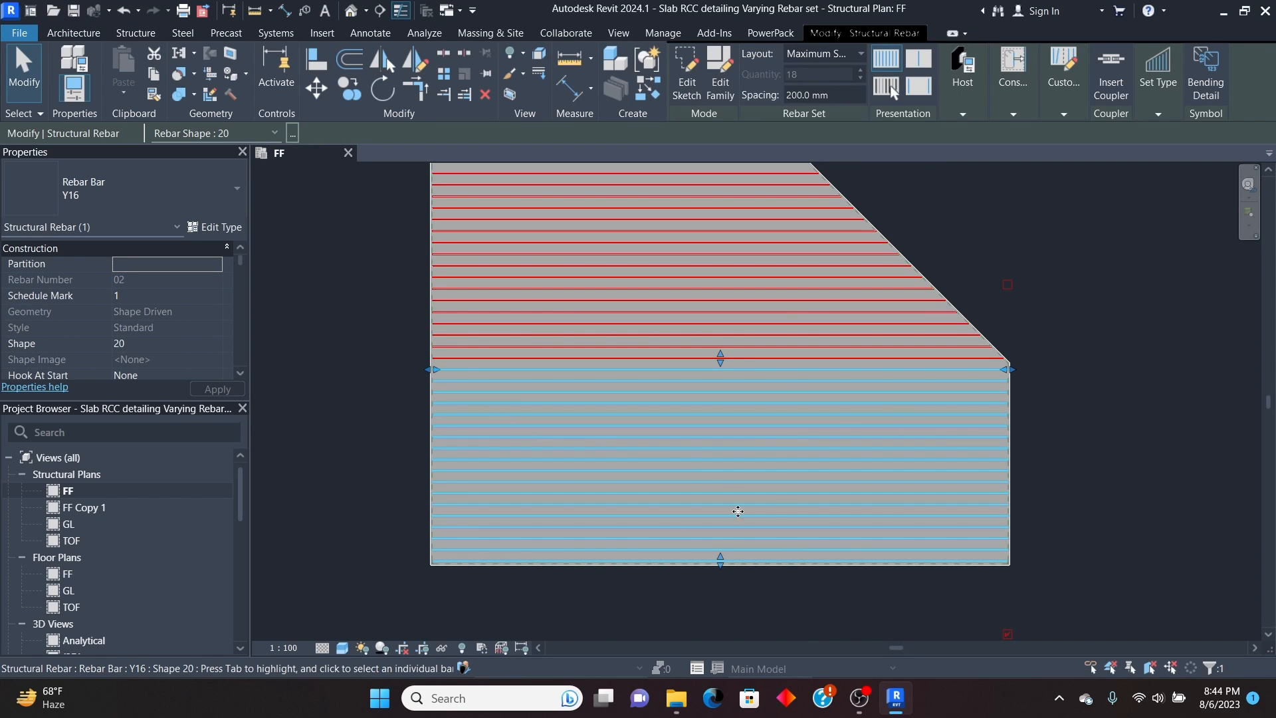
{"action": "left_click", "coordinate": [949, 217]}
{"action": "scroll", "coordinate": [828, 409], "scroll_direction": "down", "scroll_amount": 1}
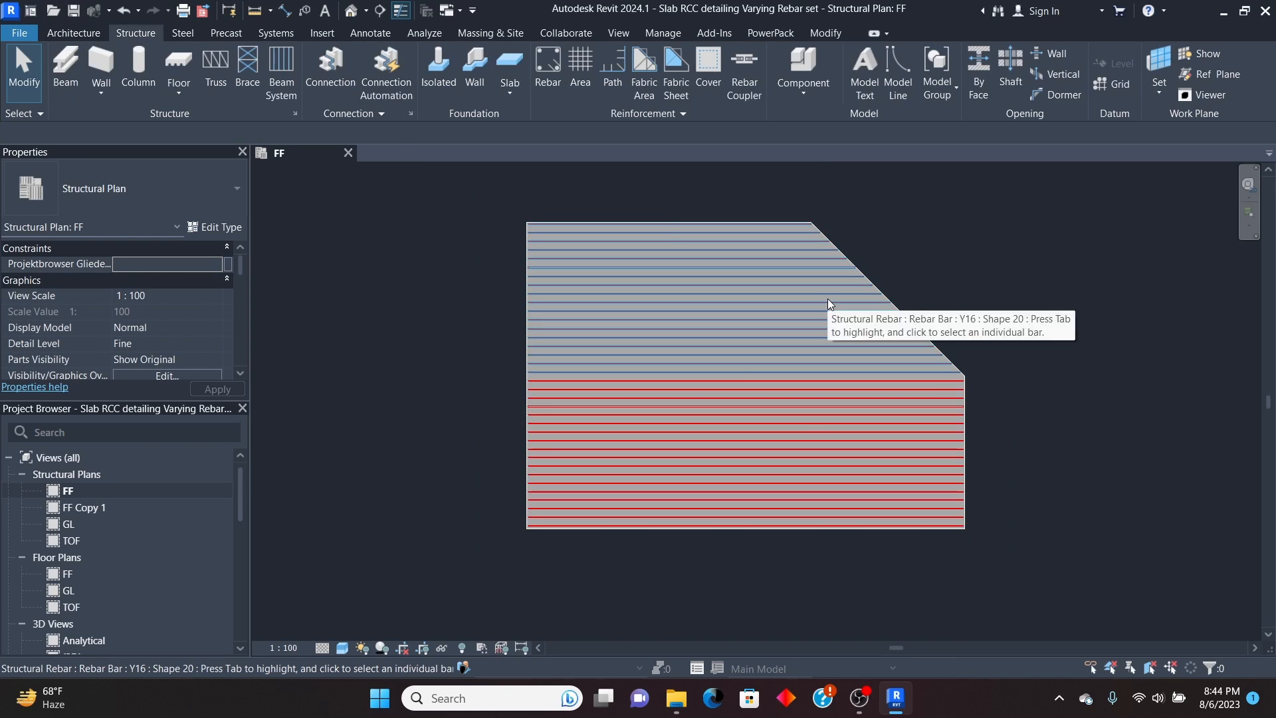
{"action": "left_click", "coordinate": [836, 279]}
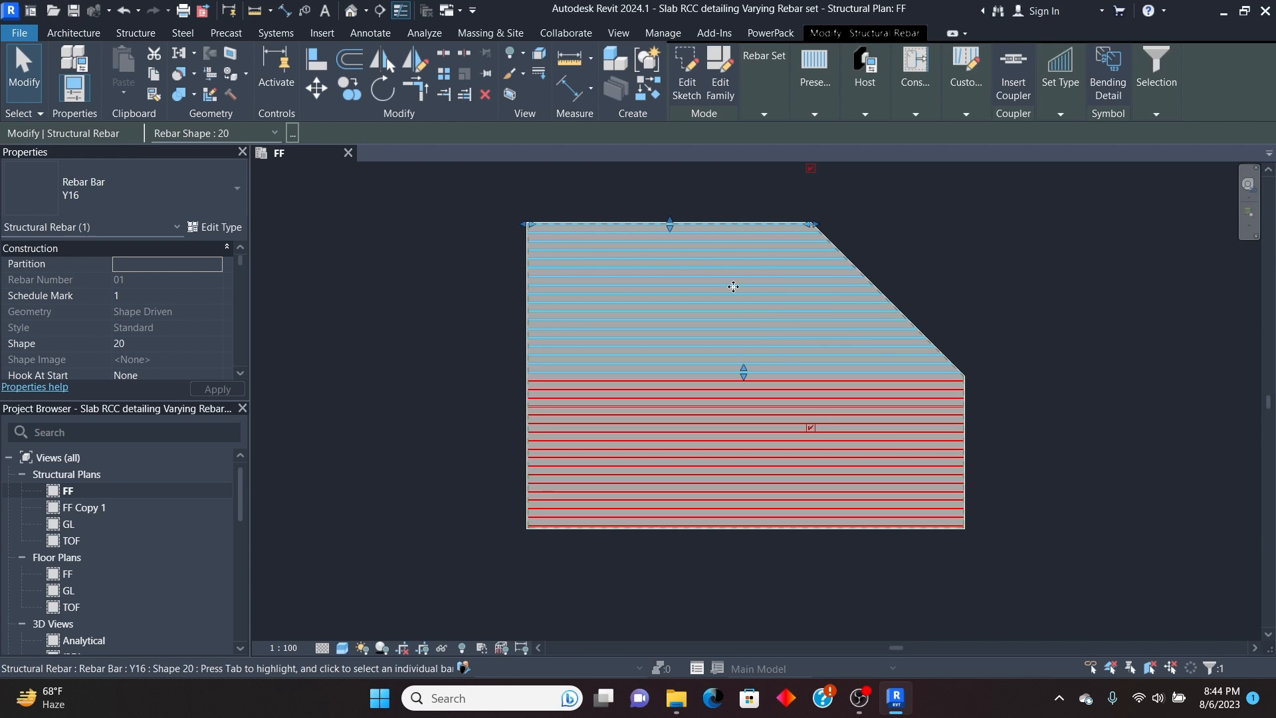
{"action": "middle_click_drag", "start_coordinate": [799, 257], "coordinate": [718, 298]}
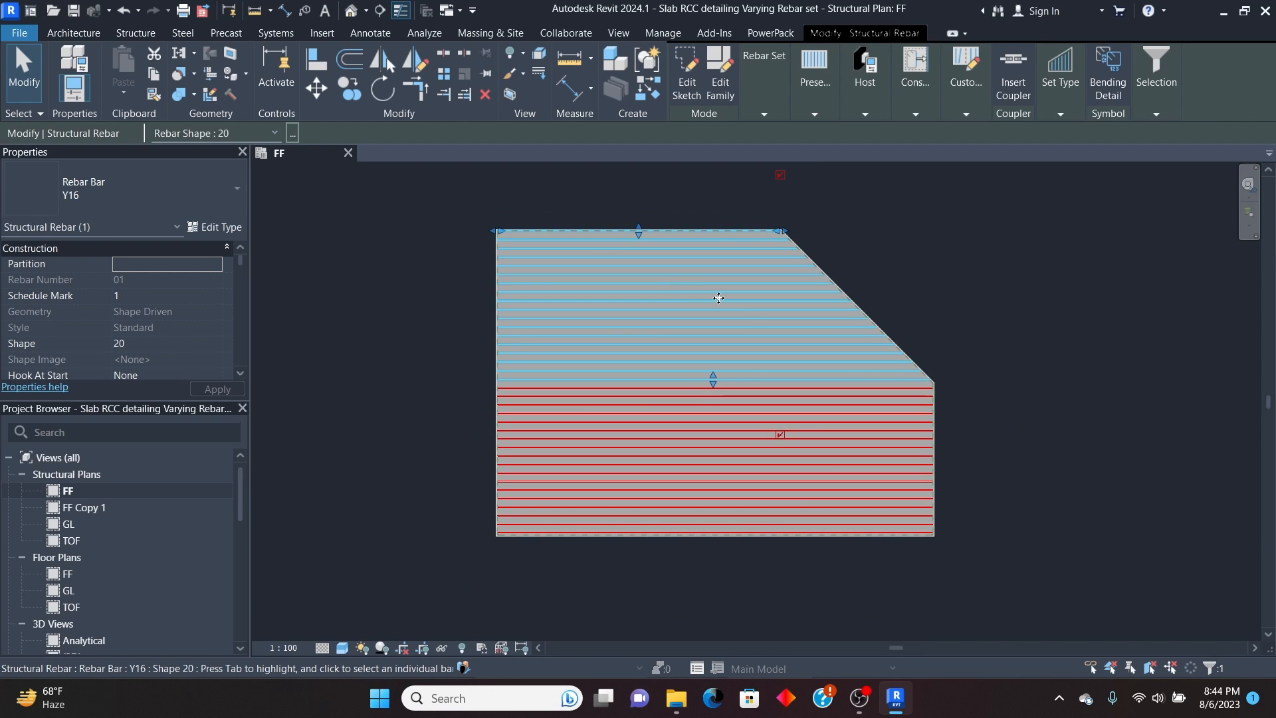
{"action": "left_click", "coordinate": [925, 260]}
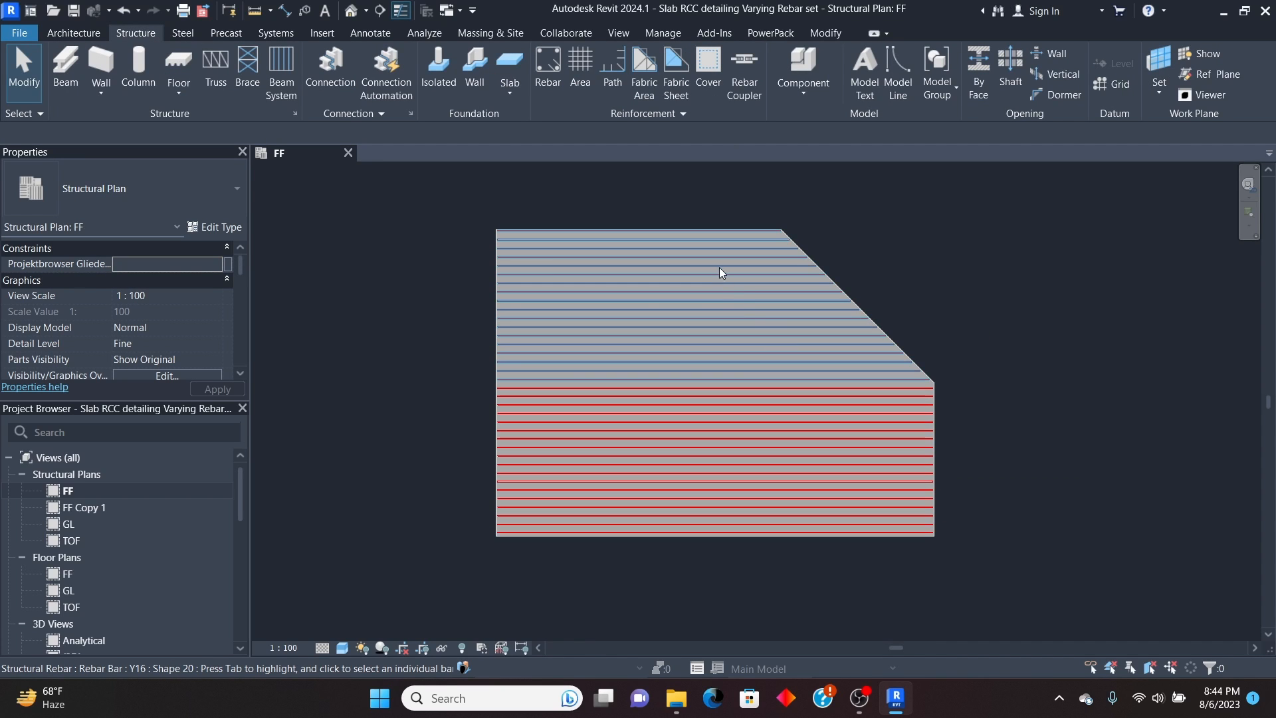
Step: Display only the middle bar of the upper varying rebar set in the plan and turn off thin line display
{"action": "scroll", "coordinate": [710, 369], "scroll_direction": "down", "scroll_amount": 1}
{"action": "scroll", "coordinate": [730, 337], "scroll_direction": "up", "scroll_amount": 2}
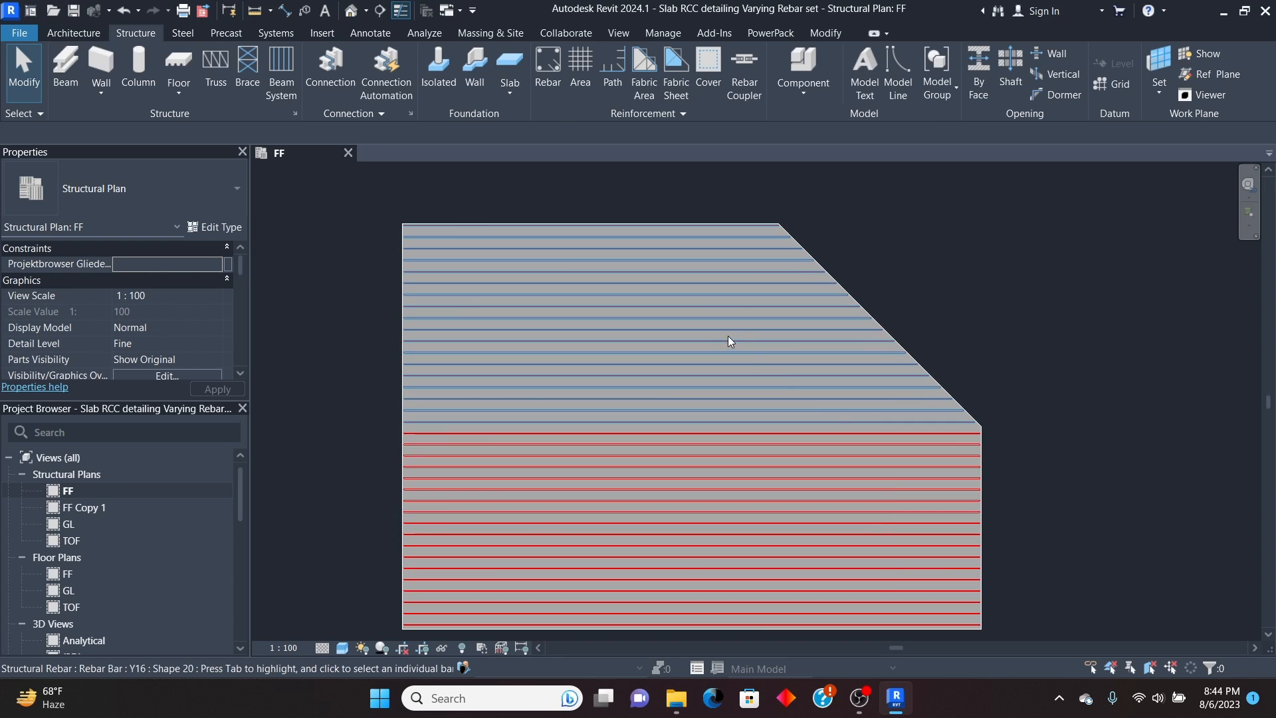
{"action": "left_click", "coordinate": [765, 316]}
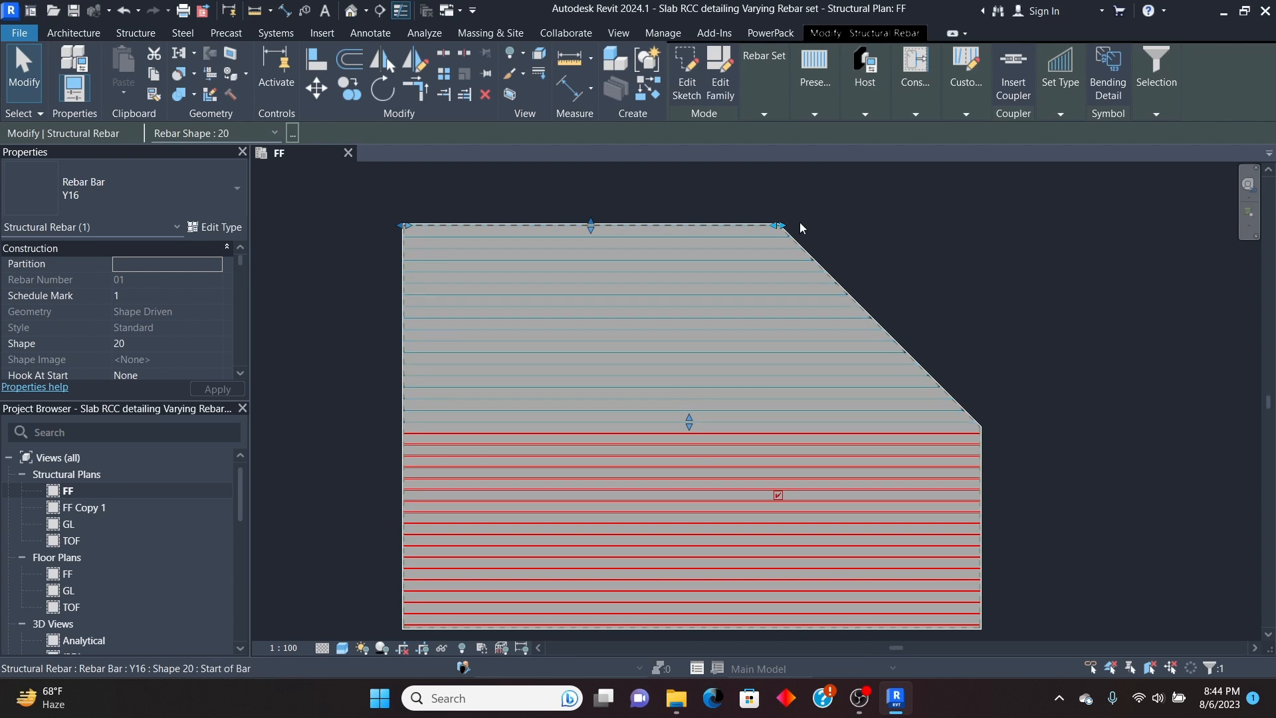
{"action": "left_click", "coordinate": [814, 114]}
{"action": "left_click", "coordinate": [815, 171]}
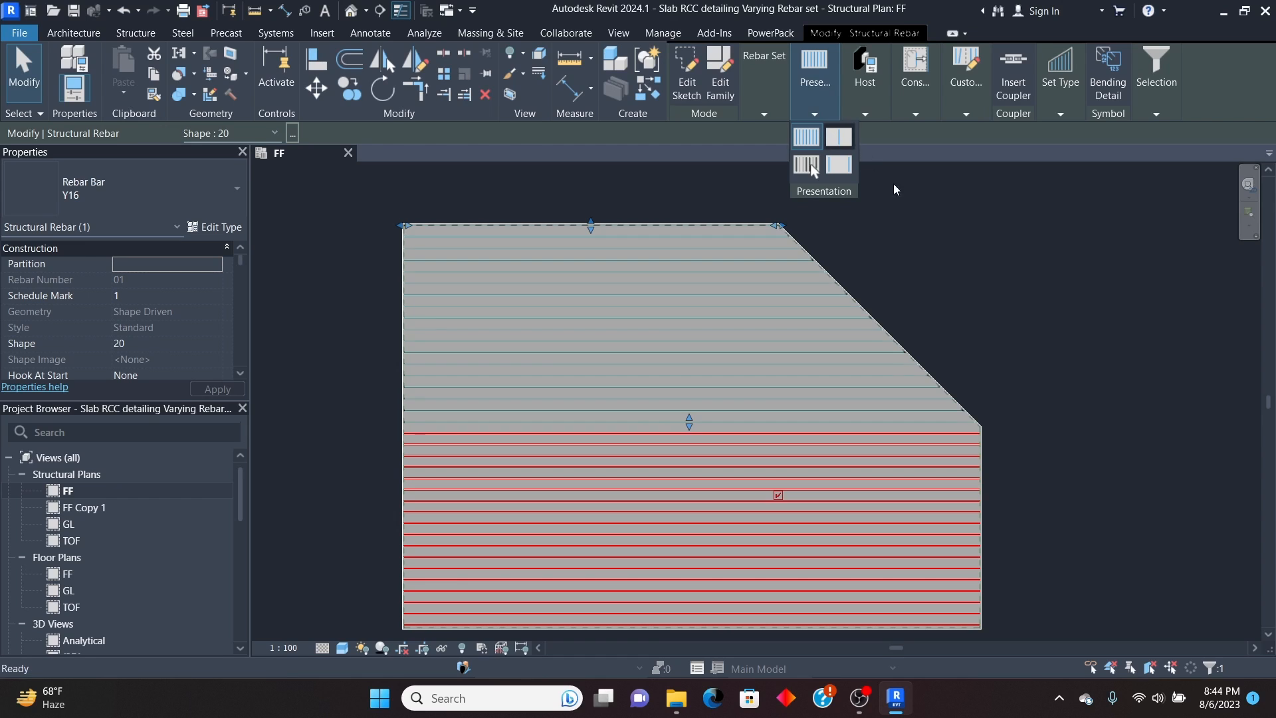
{"action": "left_click", "coordinate": [990, 287]}
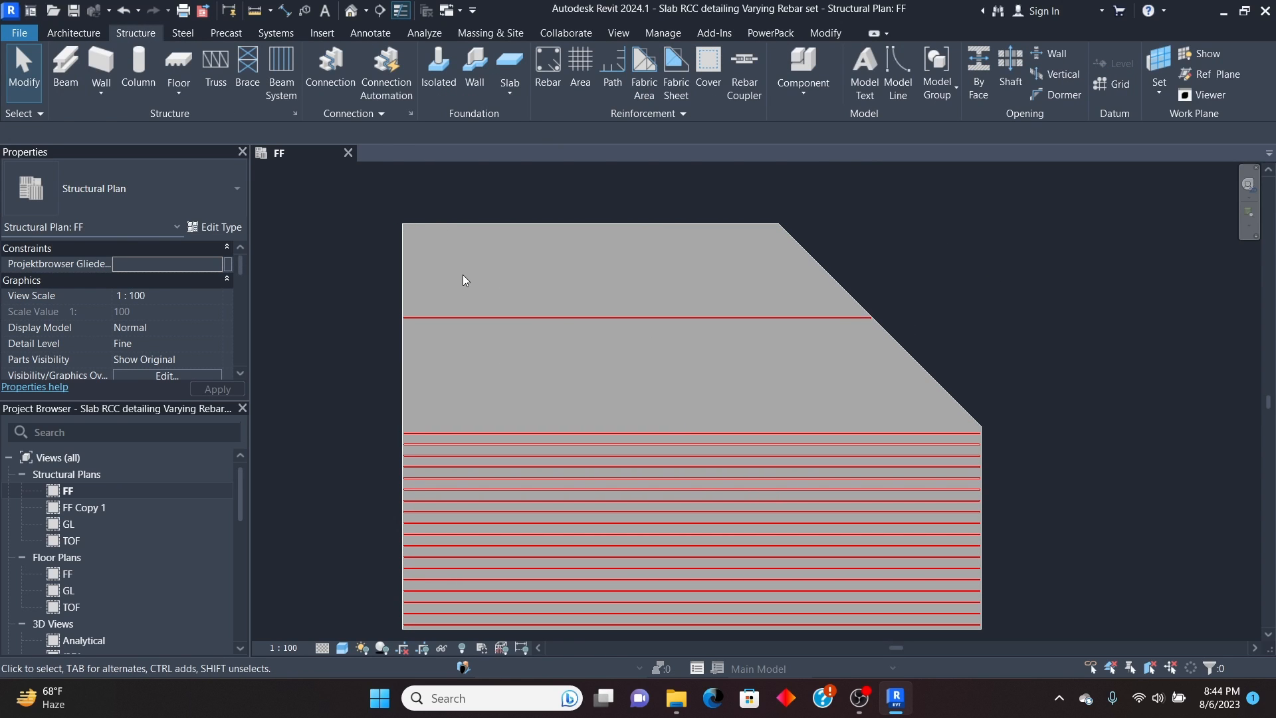
{"action": "left_click", "coordinate": [401, 10]}
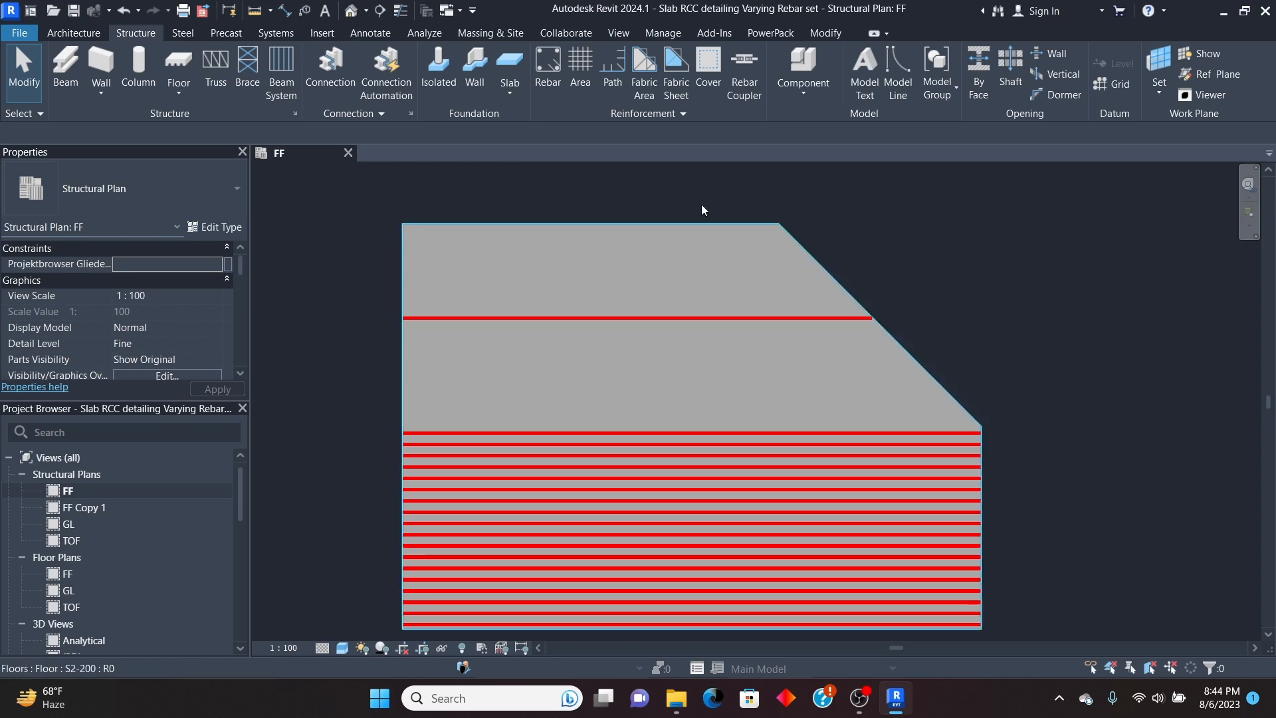
Step: Place an aligned multi-rebar annotation of type Structural Rebar Section-1LINE on the upper varying set, with its tag above the slab's upper edge
{"action": "left_click", "coordinate": [372, 41]}
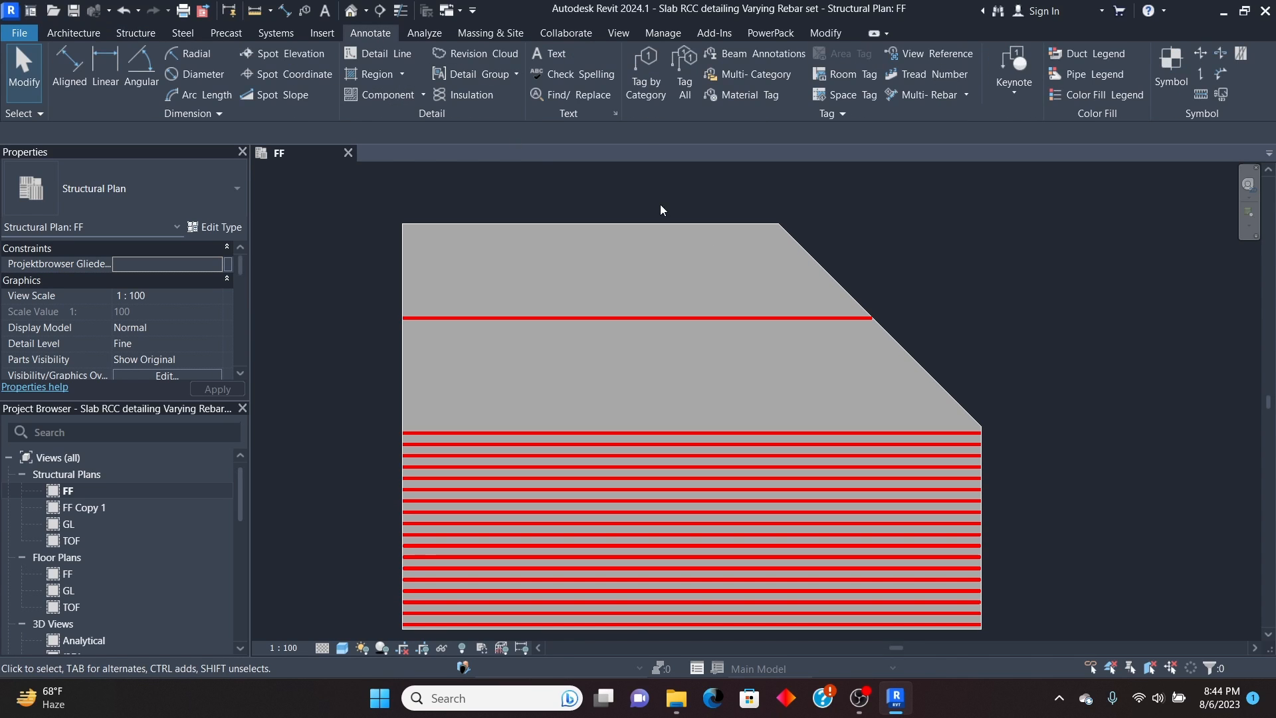
{"action": "left_click", "coordinate": [968, 97]}
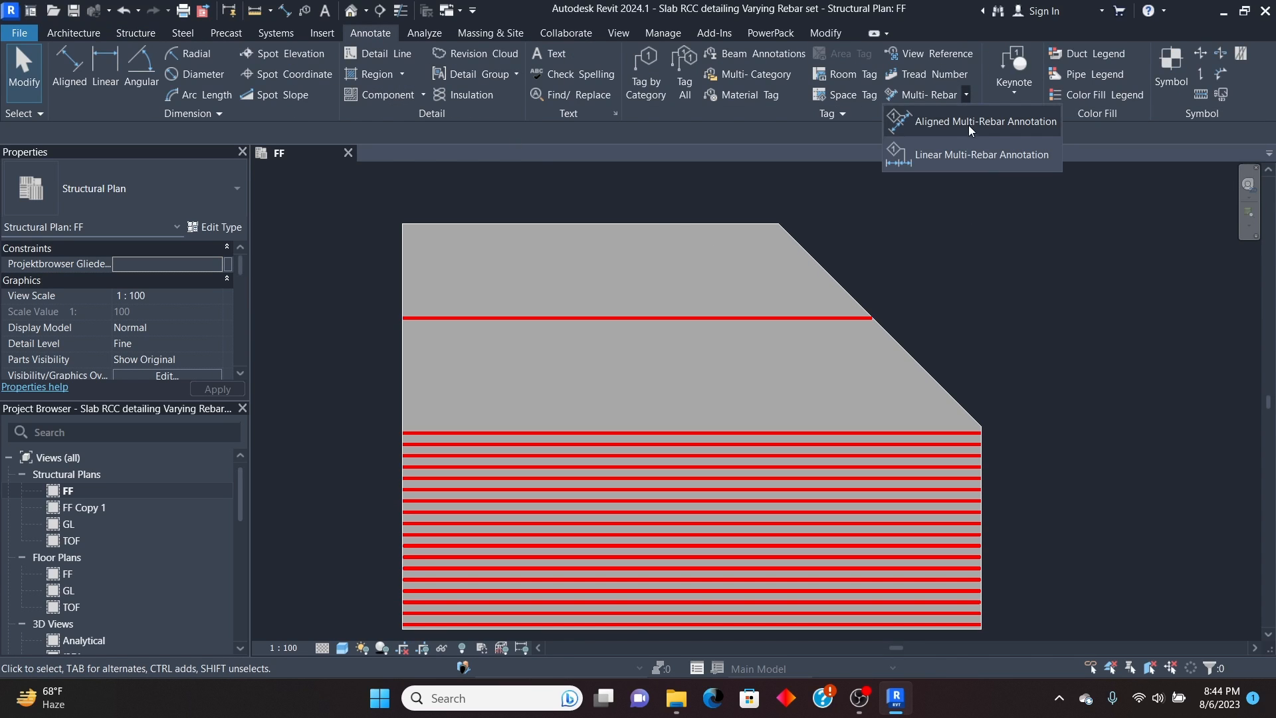
{"action": "left_click", "coordinate": [930, 132]}
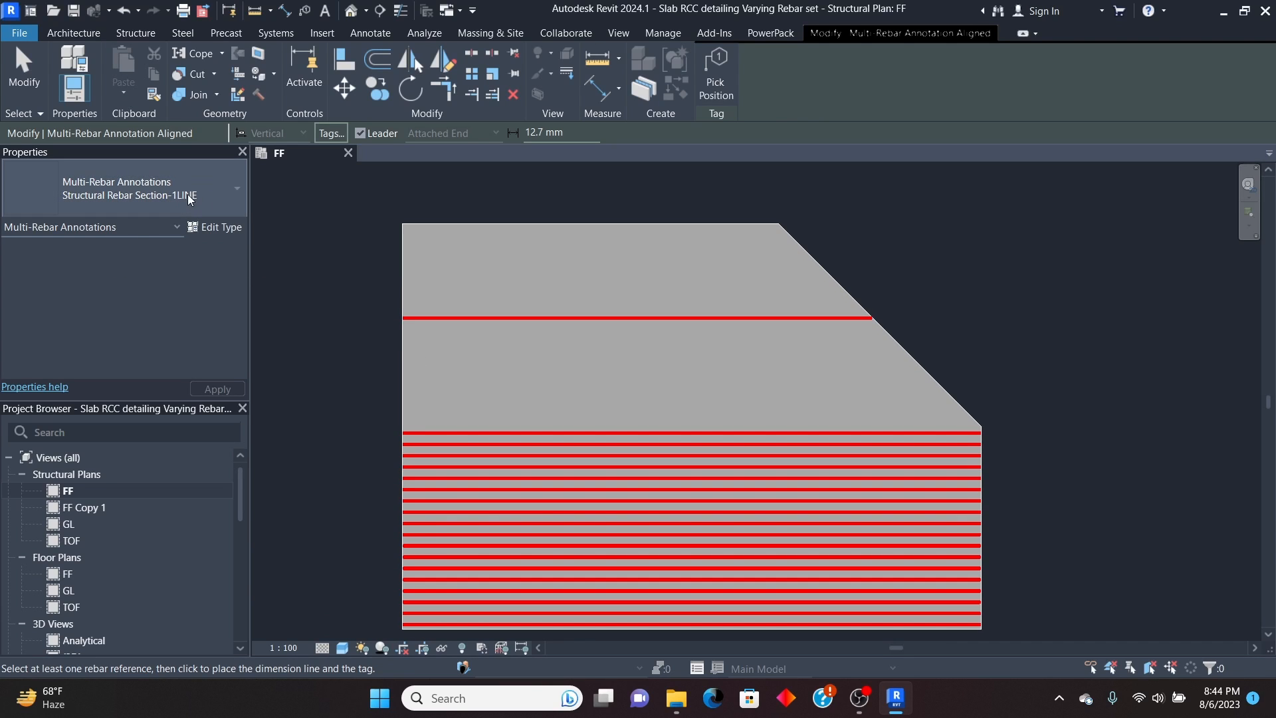
{"action": "left_click", "coordinate": [632, 322]}
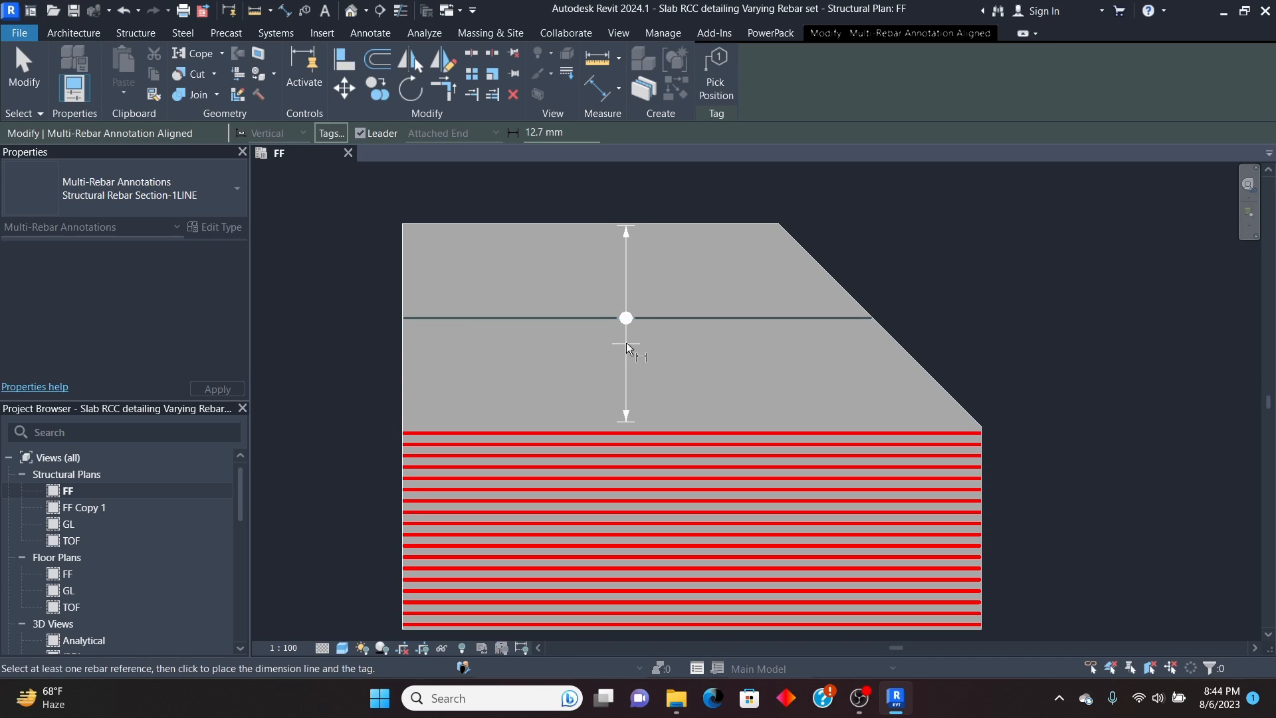
{"action": "scroll", "coordinate": [638, 292], "scroll_direction": "down", "scroll_amount": 2}
{"action": "scroll", "coordinate": [638, 284], "scroll_direction": "up", "scroll_amount": 1}
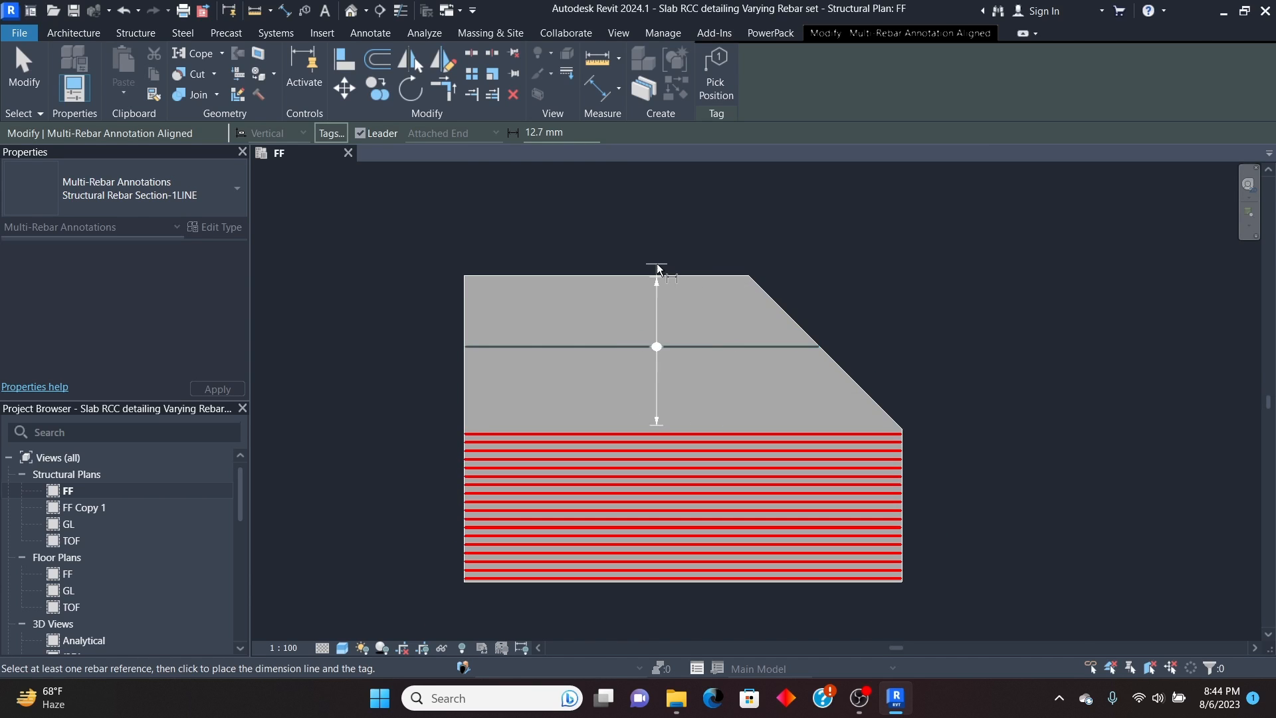
{"action": "scroll", "coordinate": [658, 265], "scroll_direction": "up", "scroll_amount": 3}
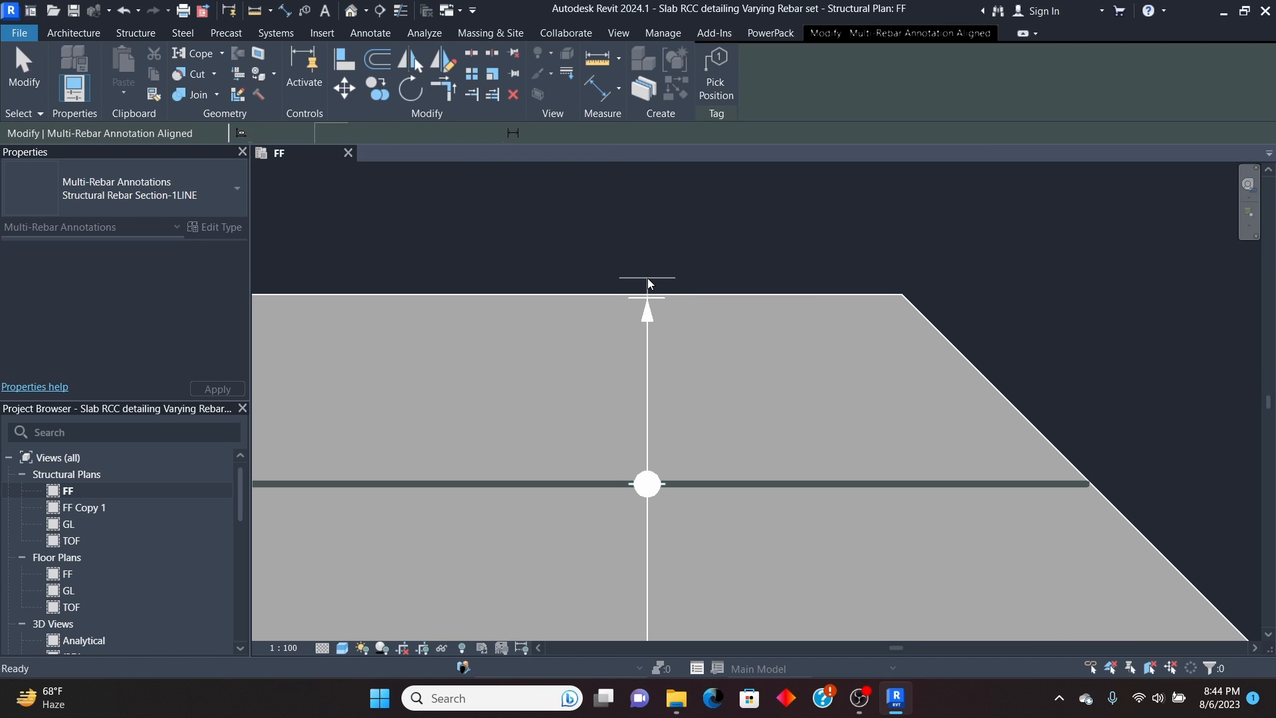
{"action": "left_click", "coordinate": [649, 285]}
Step: Examine the new annotation's tag text above the slab, checking its bar count, bar type, mark range and spacing, and end the annotation command
{"action": "scroll", "coordinate": [650, 283], "scroll_direction": "down", "scroll_amount": 4}
{"action": "scroll", "coordinate": [650, 229], "scroll_direction": "up", "scroll_amount": 4}
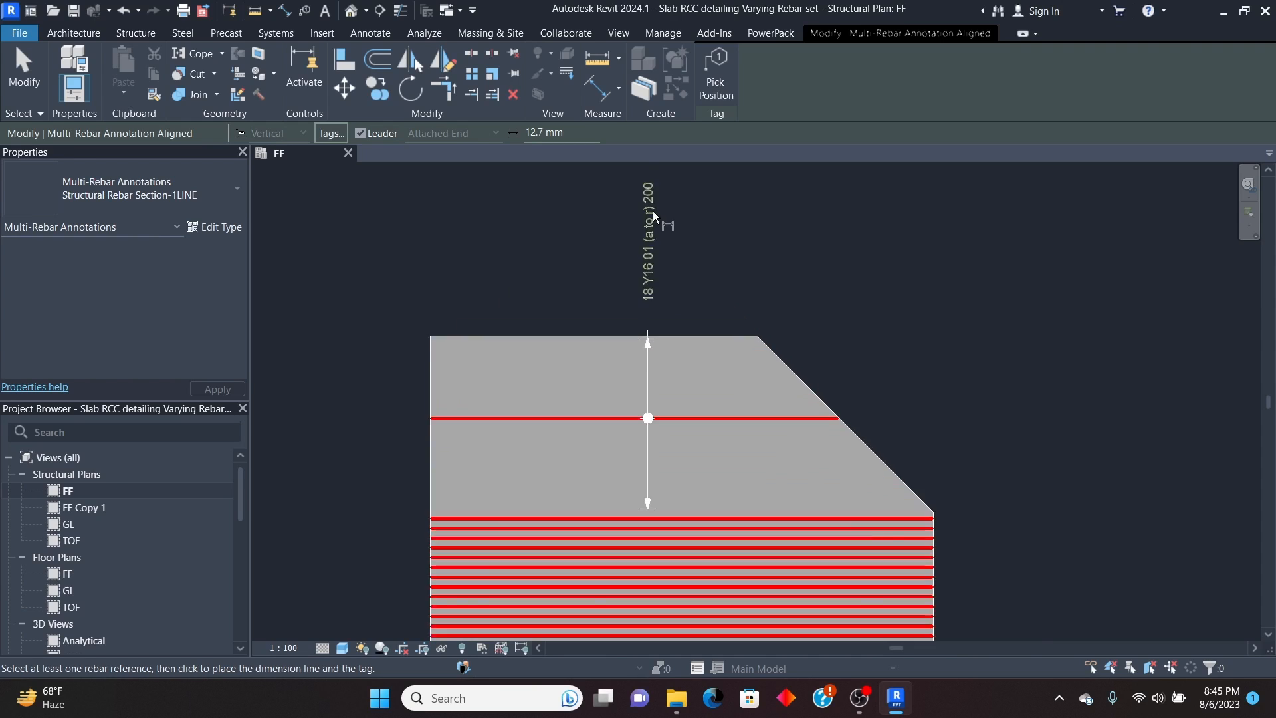
{"action": "scroll", "coordinate": [657, 318], "scroll_direction": "down", "scroll_amount": 2}
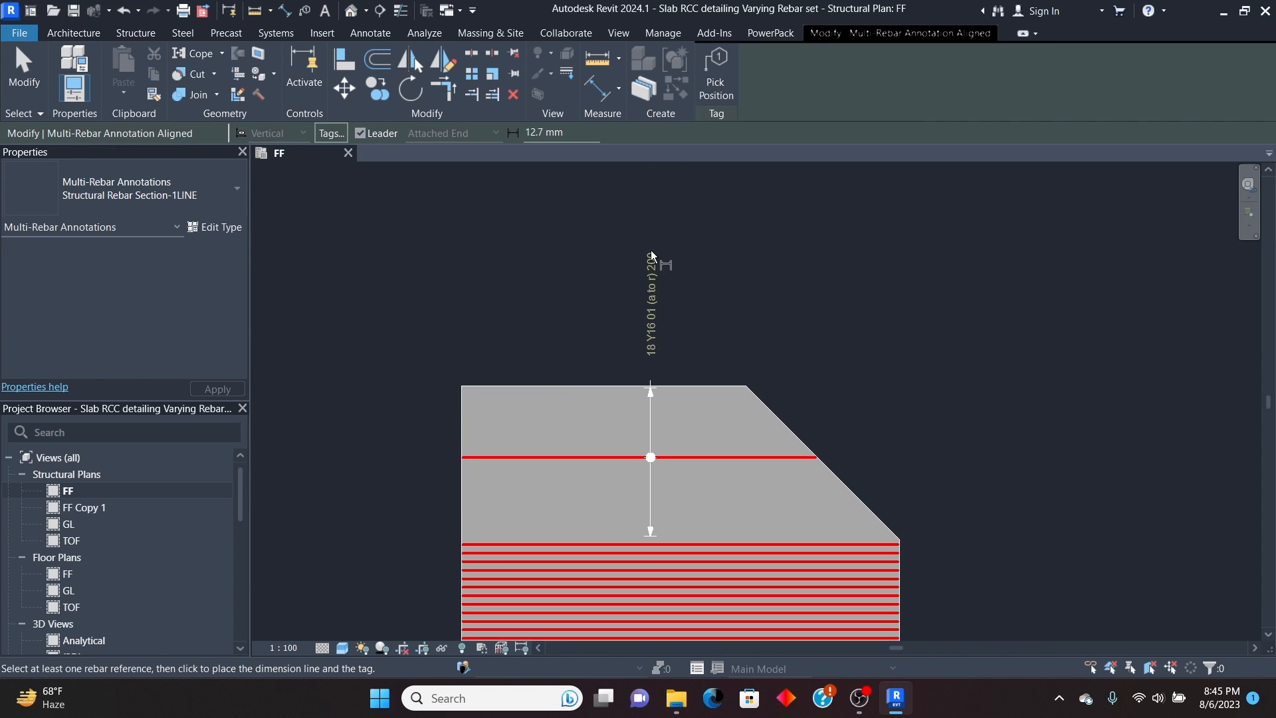
{"action": "scroll", "coordinate": [653, 256], "scroll_direction": "up", "scroll_amount": 2}
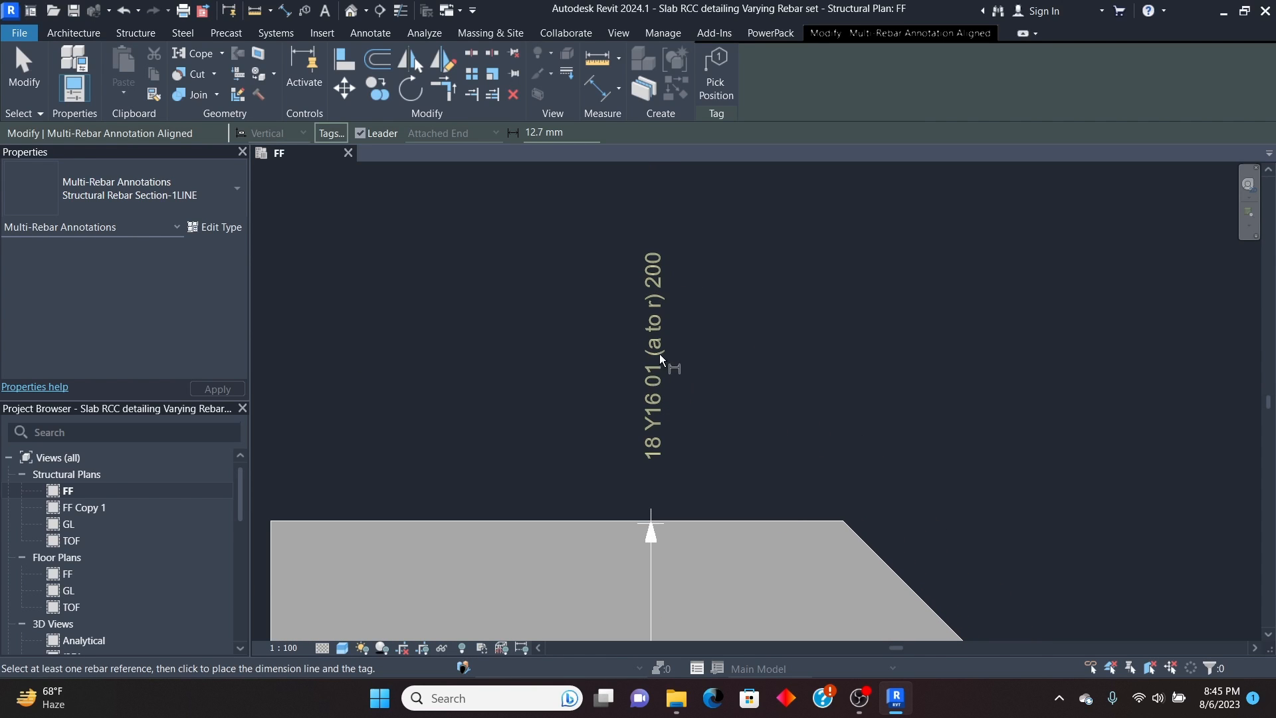
{"action": "scroll", "coordinate": [659, 379], "scroll_direction": "up", "scroll_amount": 2}
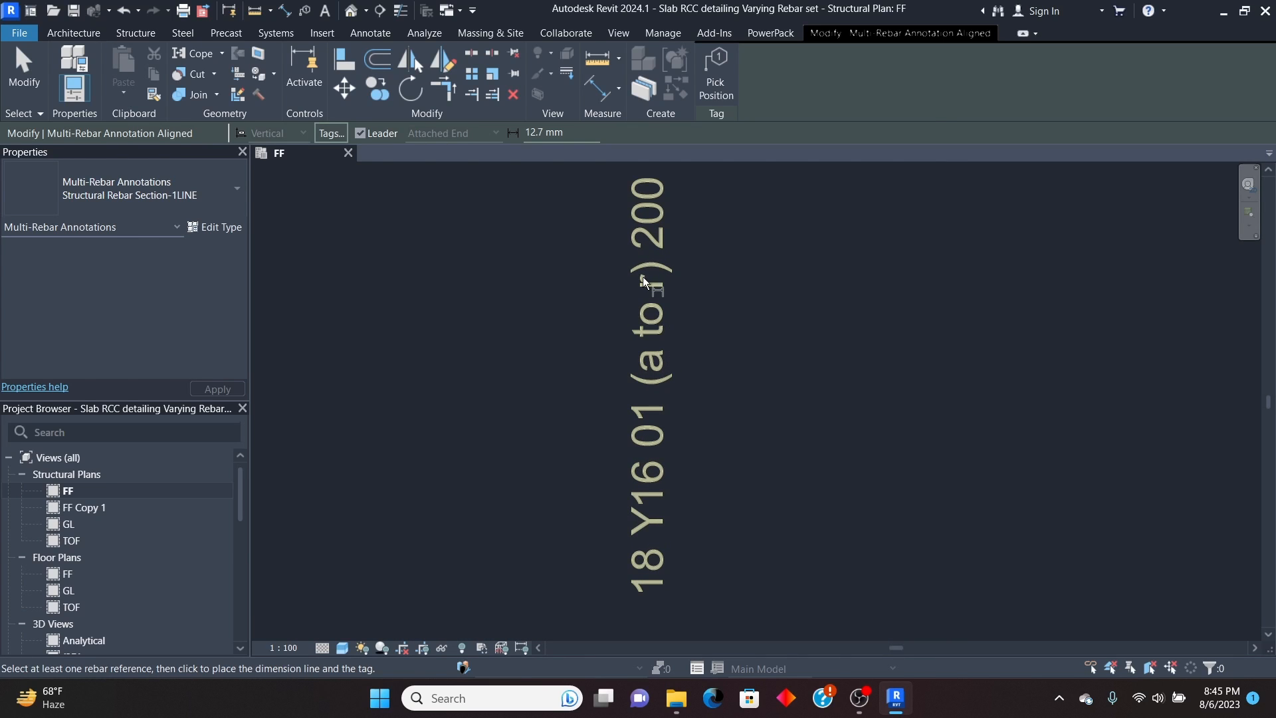
{"action": "scroll", "coordinate": [644, 282], "scroll_direction": "down", "scroll_amount": 2}
{"action": "scroll", "coordinate": [654, 256], "scroll_direction": "down", "scroll_amount": 2}
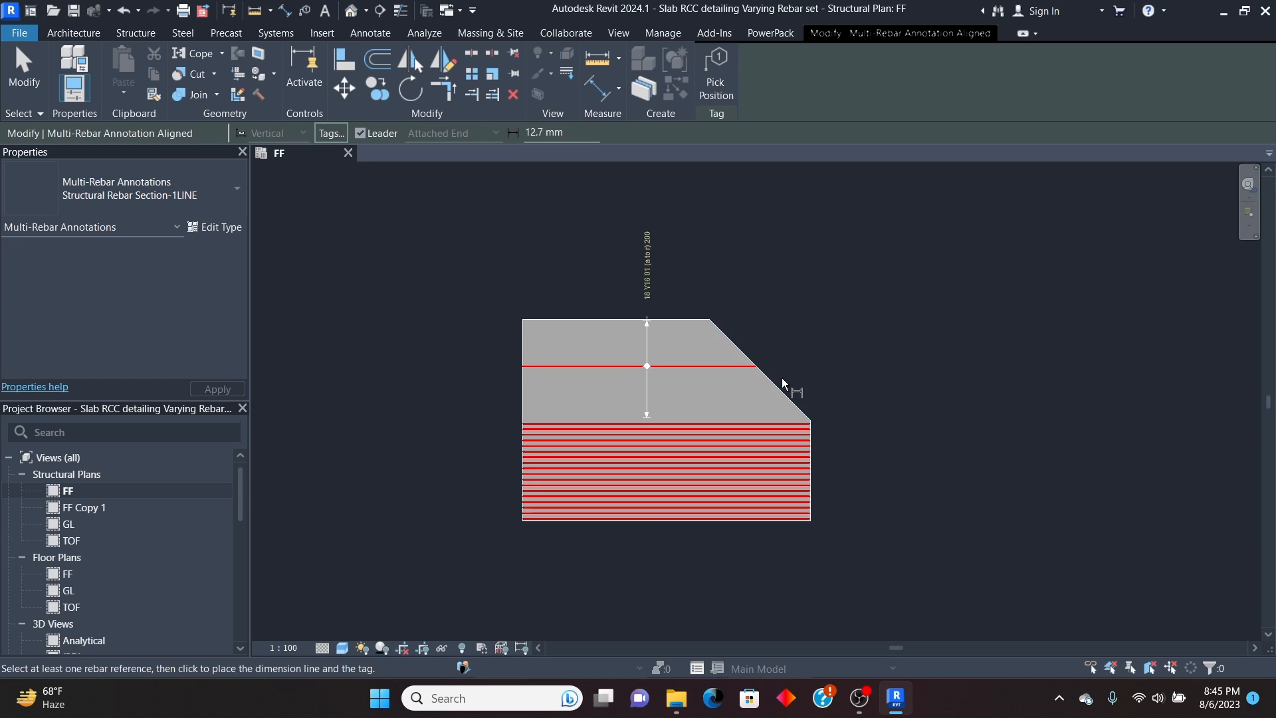
{"action": "scroll", "coordinate": [713, 314], "scroll_direction": "down", "scroll_amount": 2}
{"action": "right_click", "coordinate": [735, 237]}
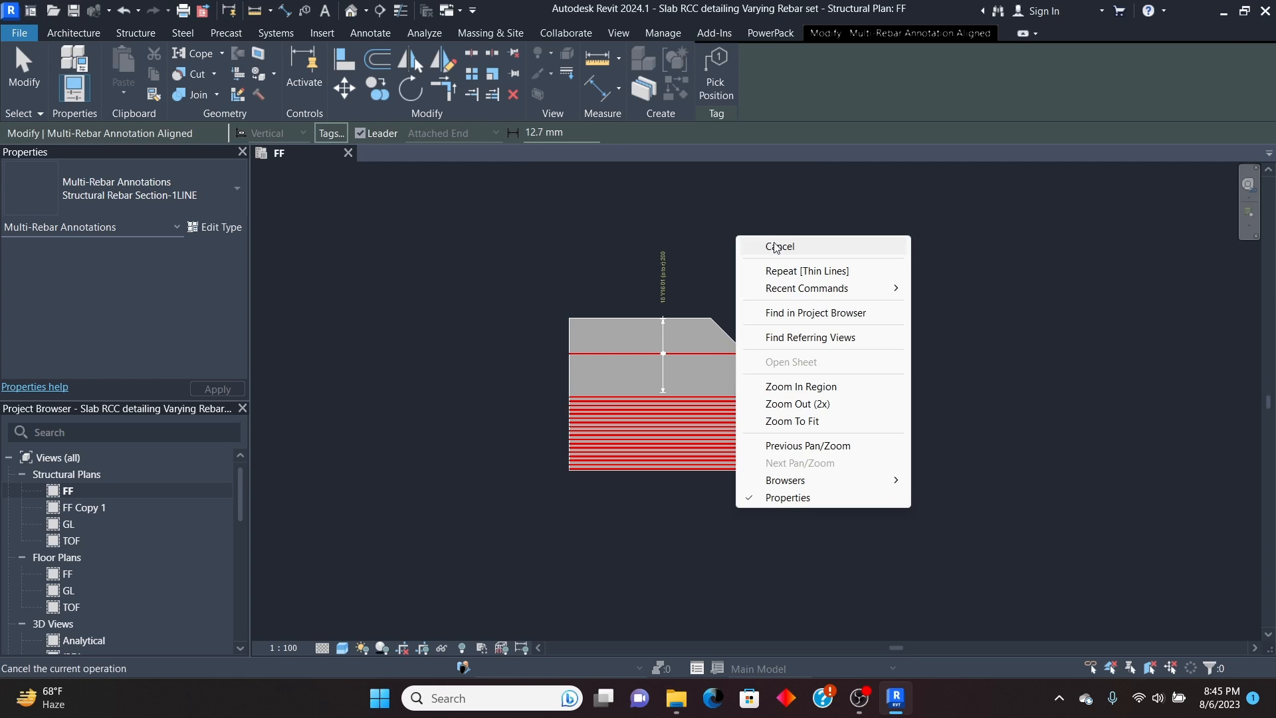
{"action": "left_click", "coordinate": [775, 247]}
{"action": "right_click", "coordinate": [731, 219]}
{"action": "left_click", "coordinate": [765, 232]}
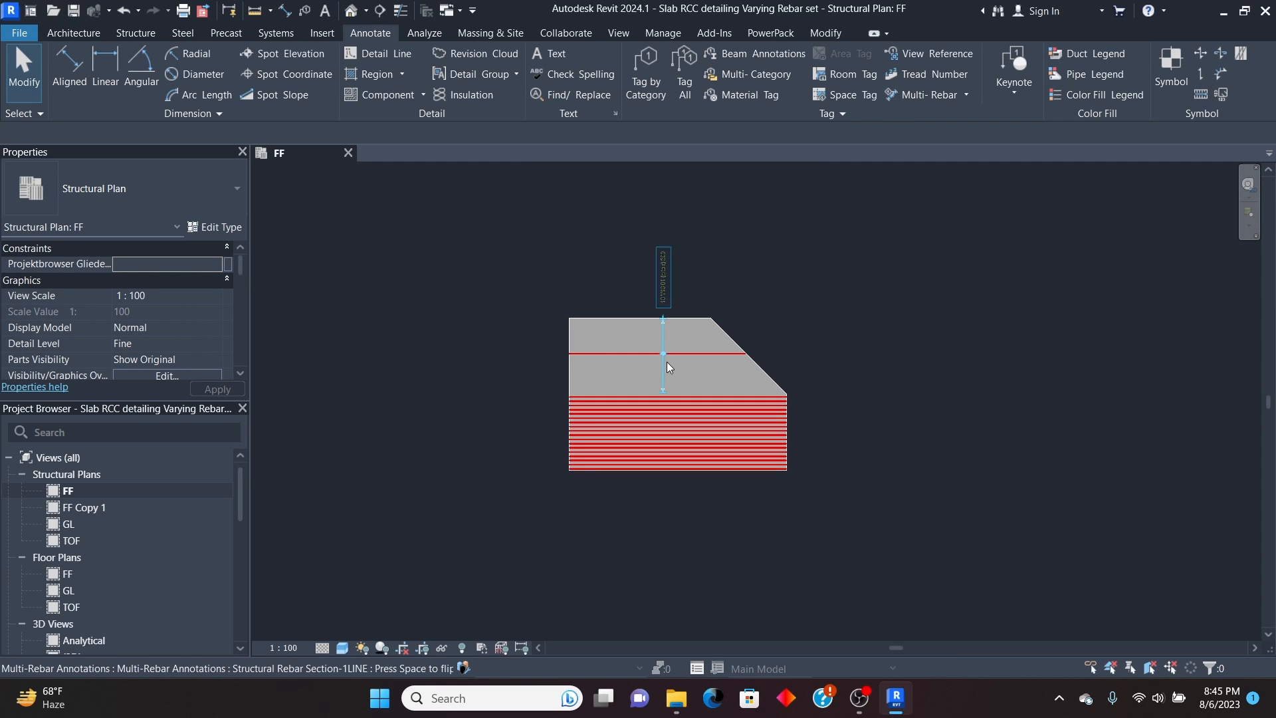
{"action": "scroll", "coordinate": [668, 367], "scroll_direction": "up", "scroll_amount": 2}
{"action": "left_click", "coordinate": [725, 428]}
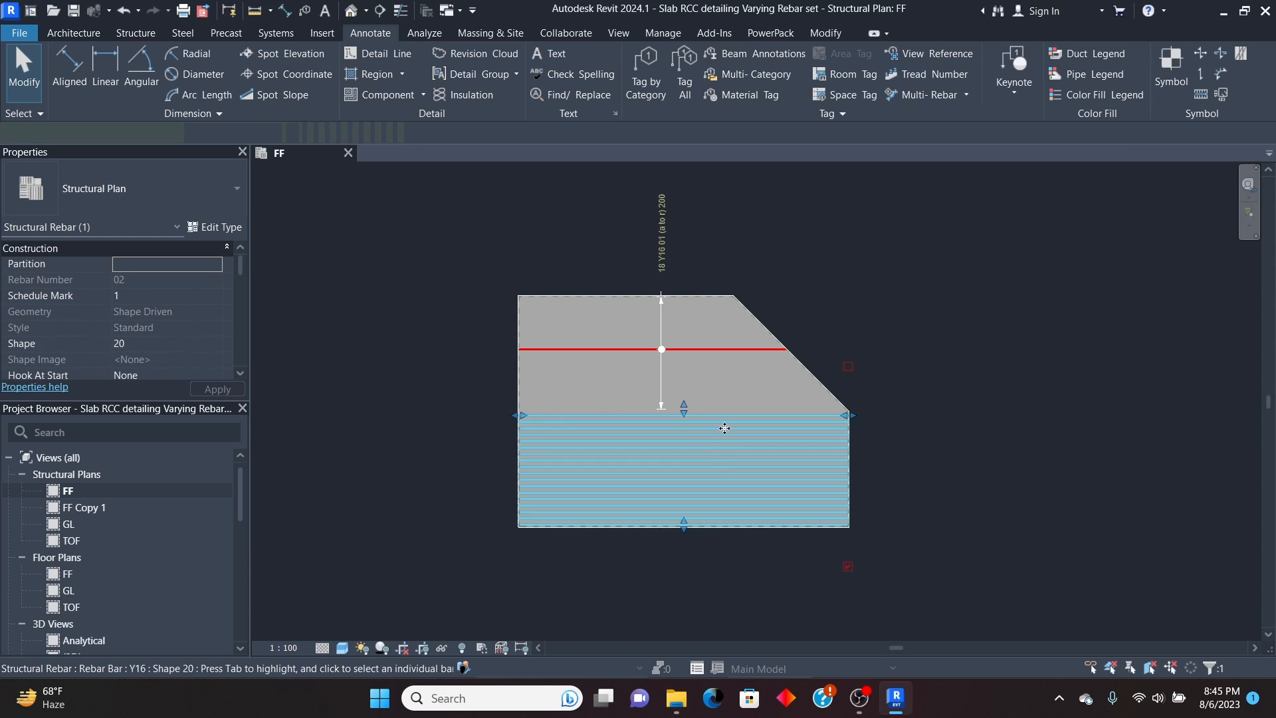
{"action": "left_click", "coordinate": [726, 347]}
{"action": "left_click", "coordinate": [849, 257]}
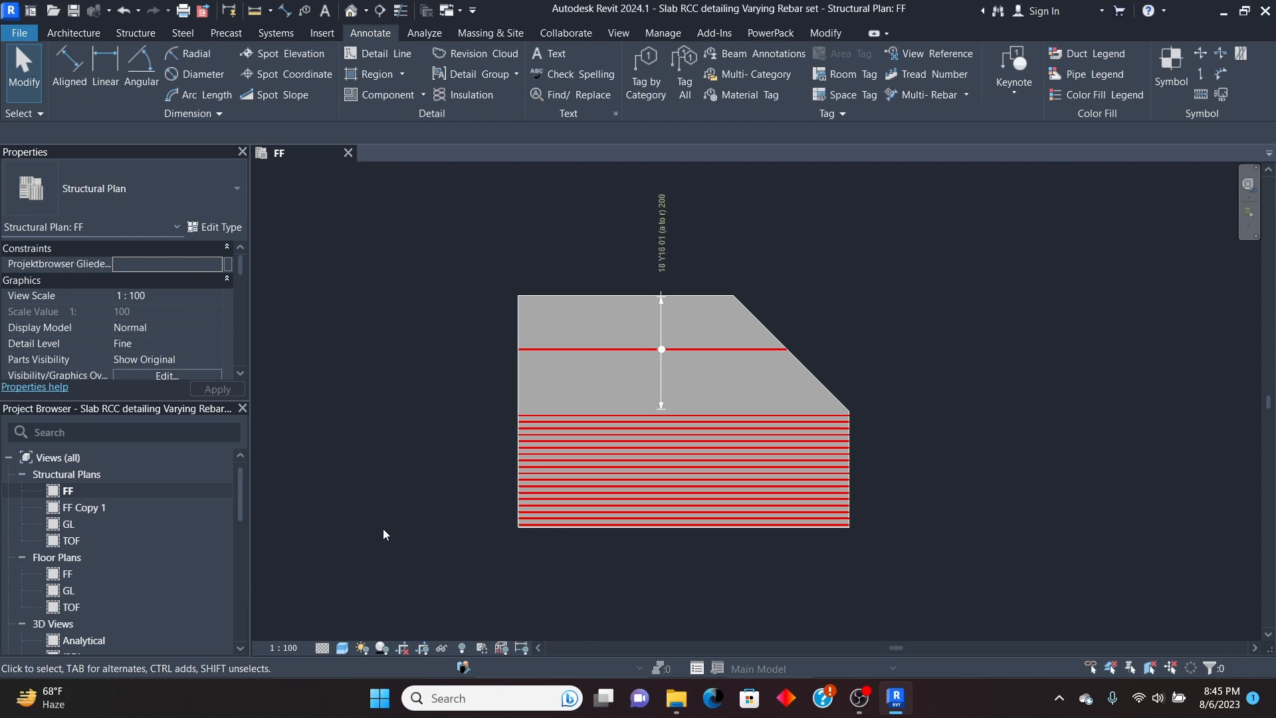
Step: Open the BAR BENDING SCHEDULE (BBS) Copy 1 schedule and compare its bar rows and Member column with the rebar in the FF plan
{"action": "scroll", "coordinate": [138, 502], "scroll_direction": "down", "scroll_amount": 10}
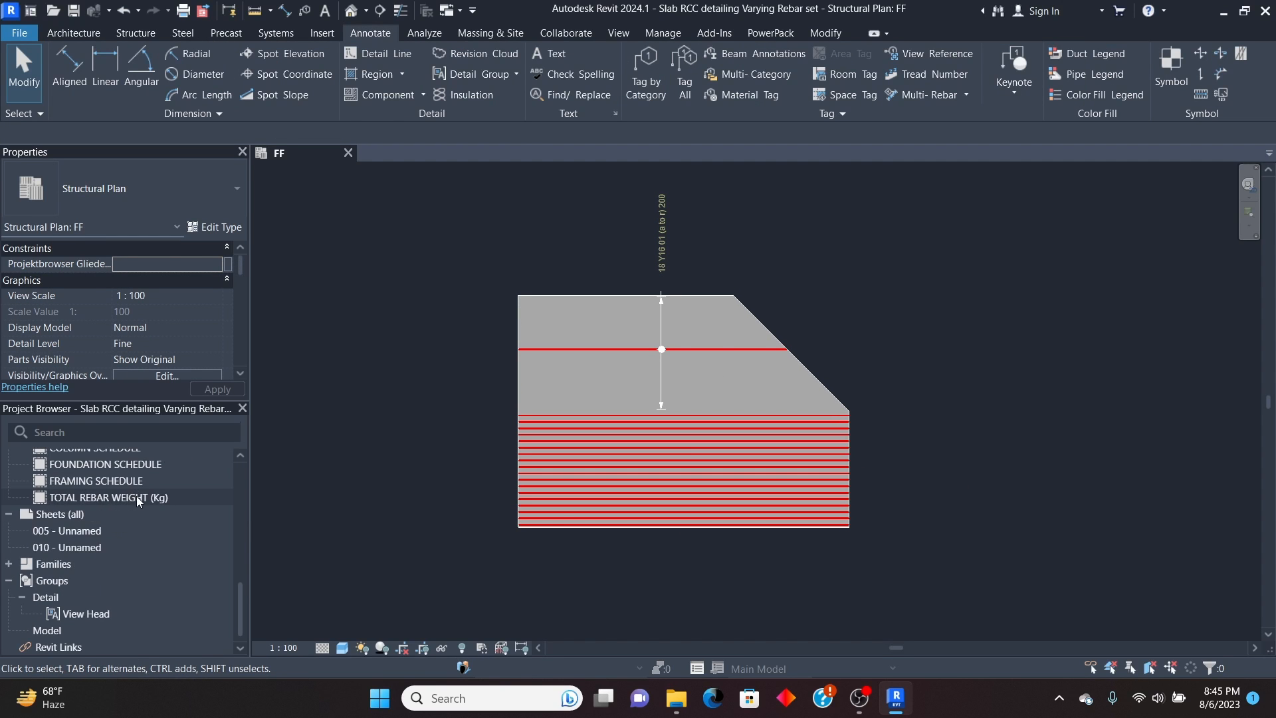
{"action": "scroll", "coordinate": [138, 501], "scroll_direction": "up", "scroll_amount": 5}
{"action": "left_click", "coordinate": [133, 596]}
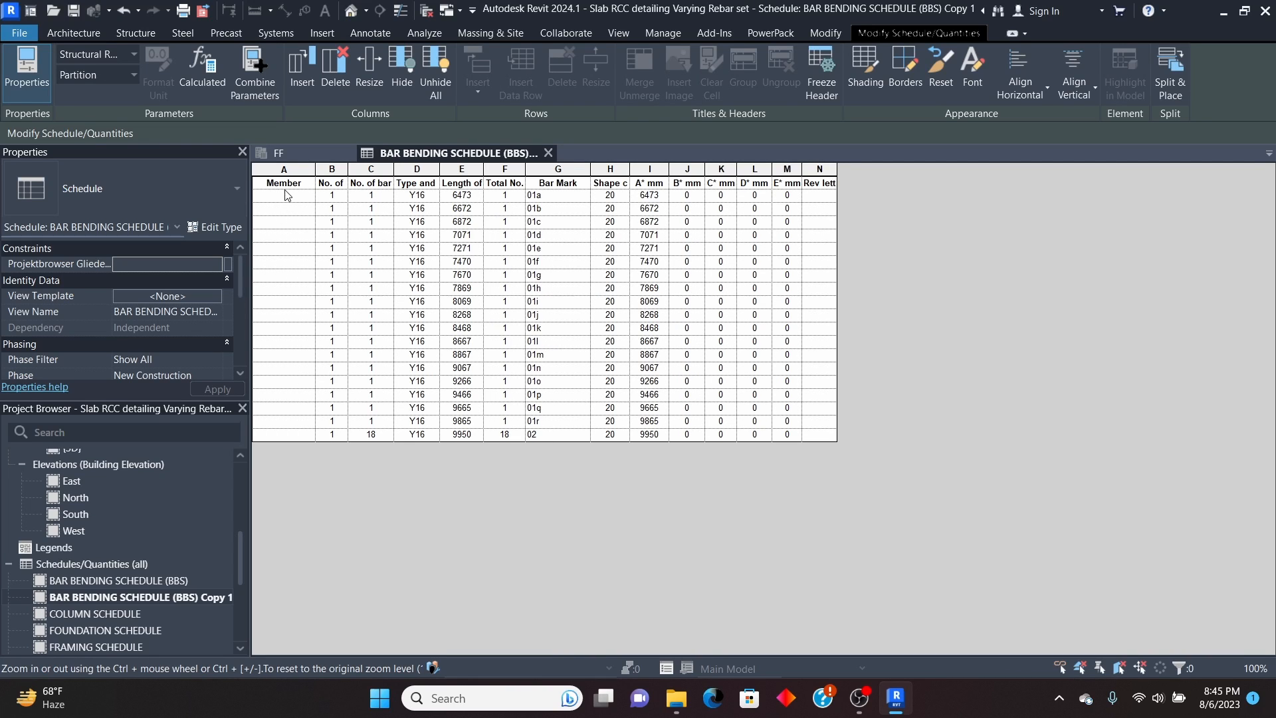
{"action": "left_click", "coordinate": [279, 152]}
{"action": "scroll", "coordinate": [618, 402], "scroll_direction": "up", "scroll_amount": 3}
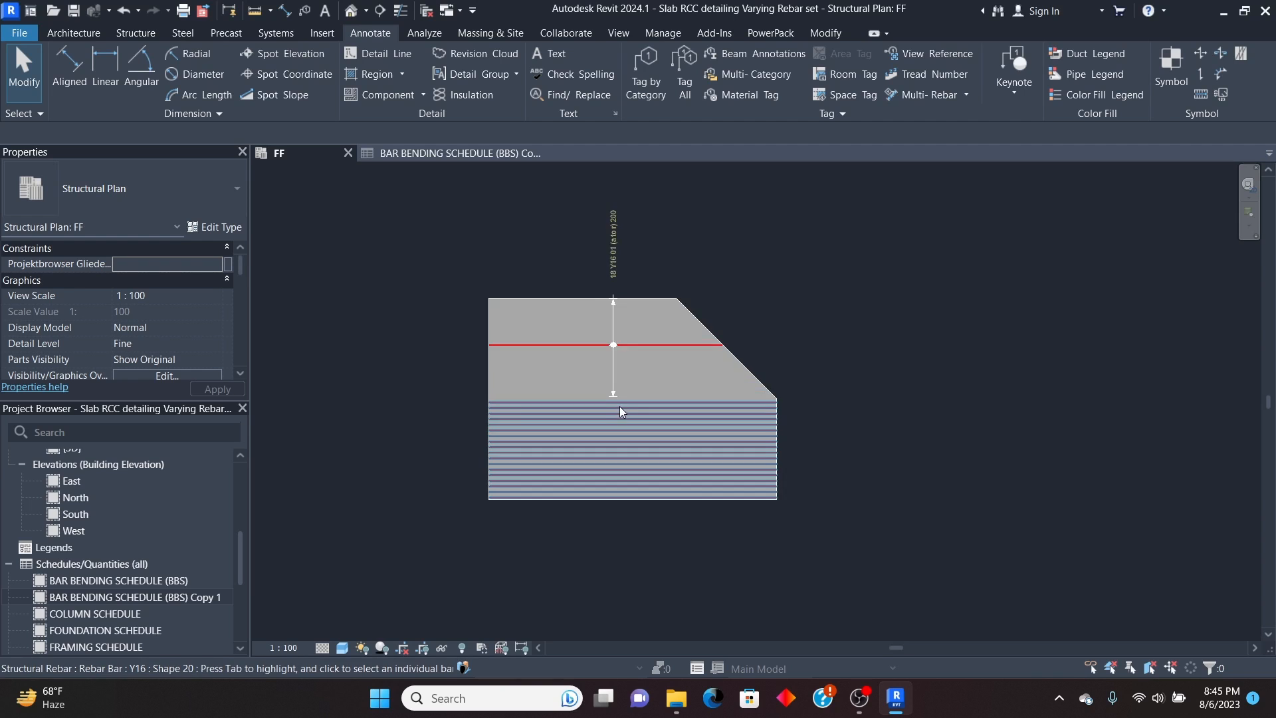
{"action": "left_click", "coordinate": [452, 153]}
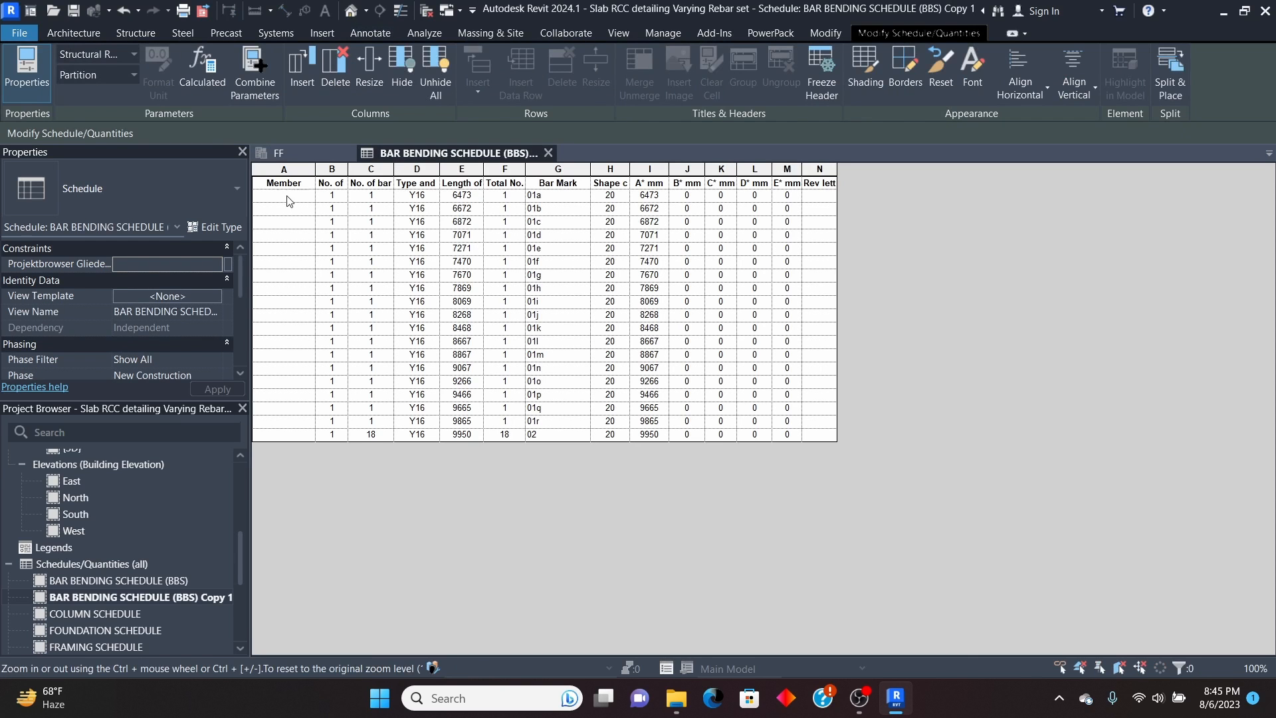
{"action": "left_click", "coordinate": [287, 154]}
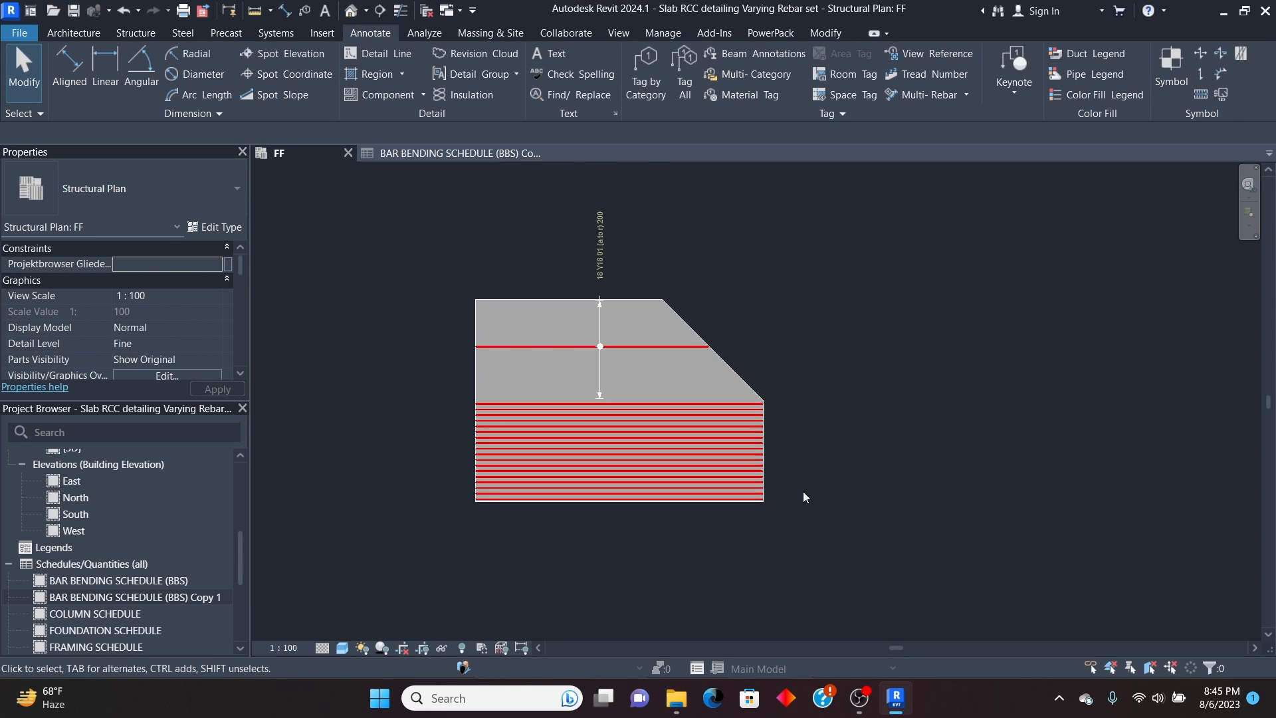
Step: Filter the slab selection down to Structural Rebar only and set the Partition of both rebar sets to SLAB
{"action": "left_click_drag", "start_coordinate": [704, 425], "coordinate": [371, 186]}
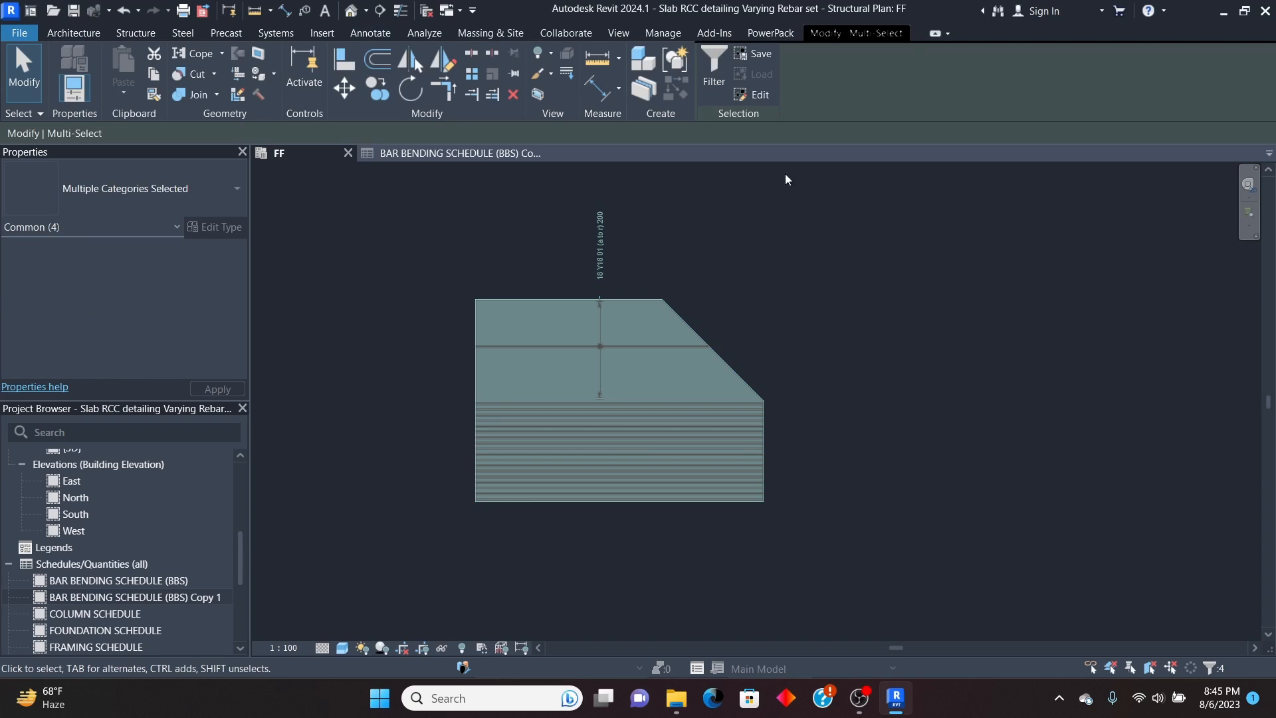
{"action": "left_click", "coordinate": [715, 67]}
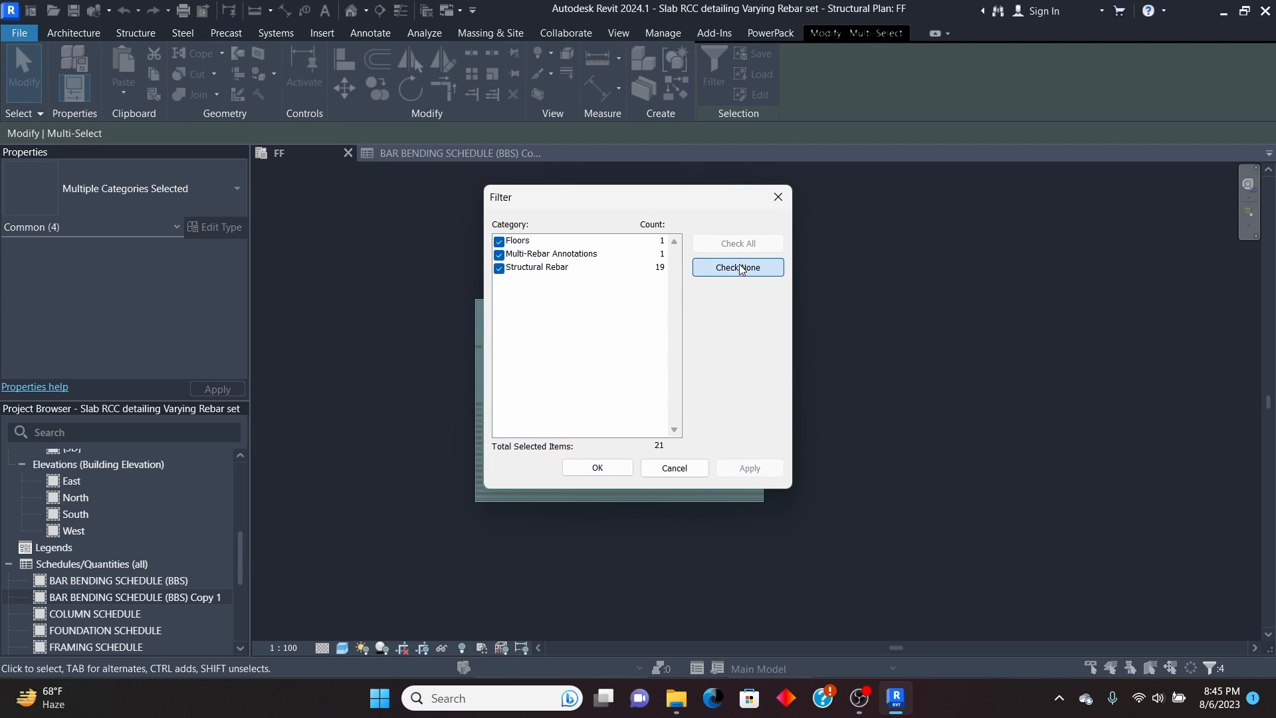
{"action": "left_click", "coordinate": [737, 267]}
{"action": "left_click", "coordinate": [513, 269]}
{"action": "left_click", "coordinate": [748, 468]}
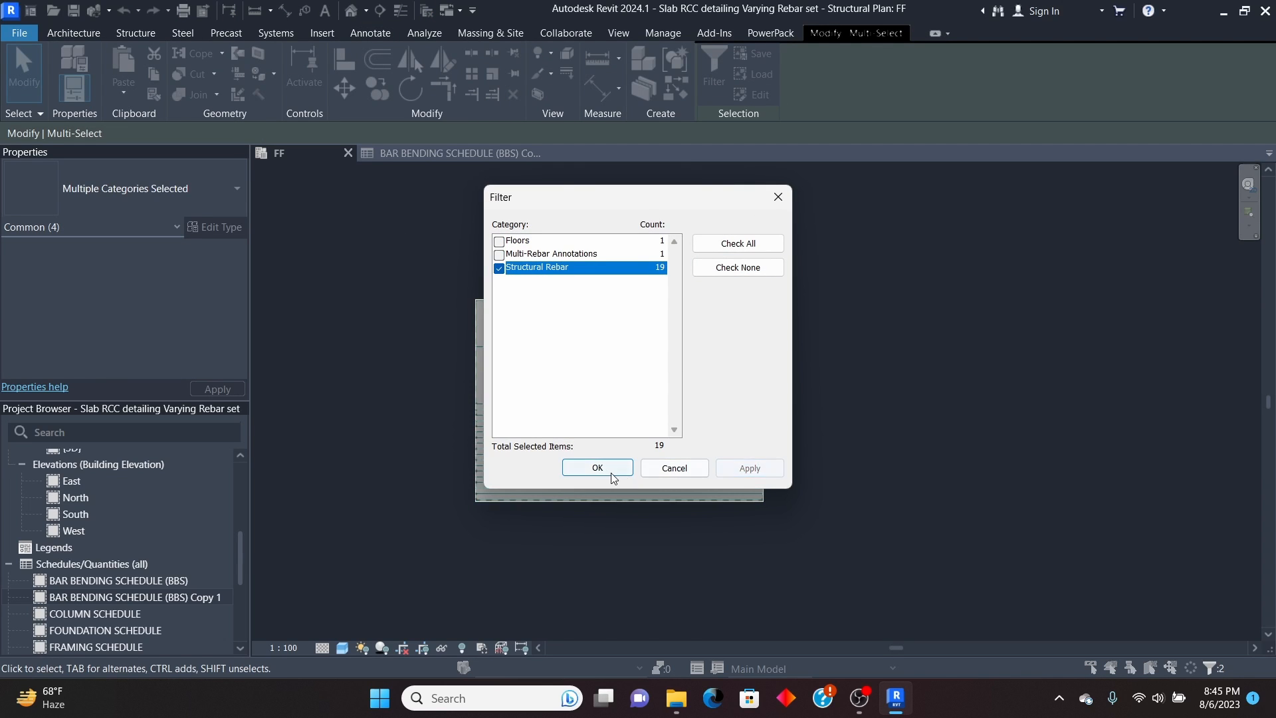
{"action": "left_click", "coordinate": [598, 468]}
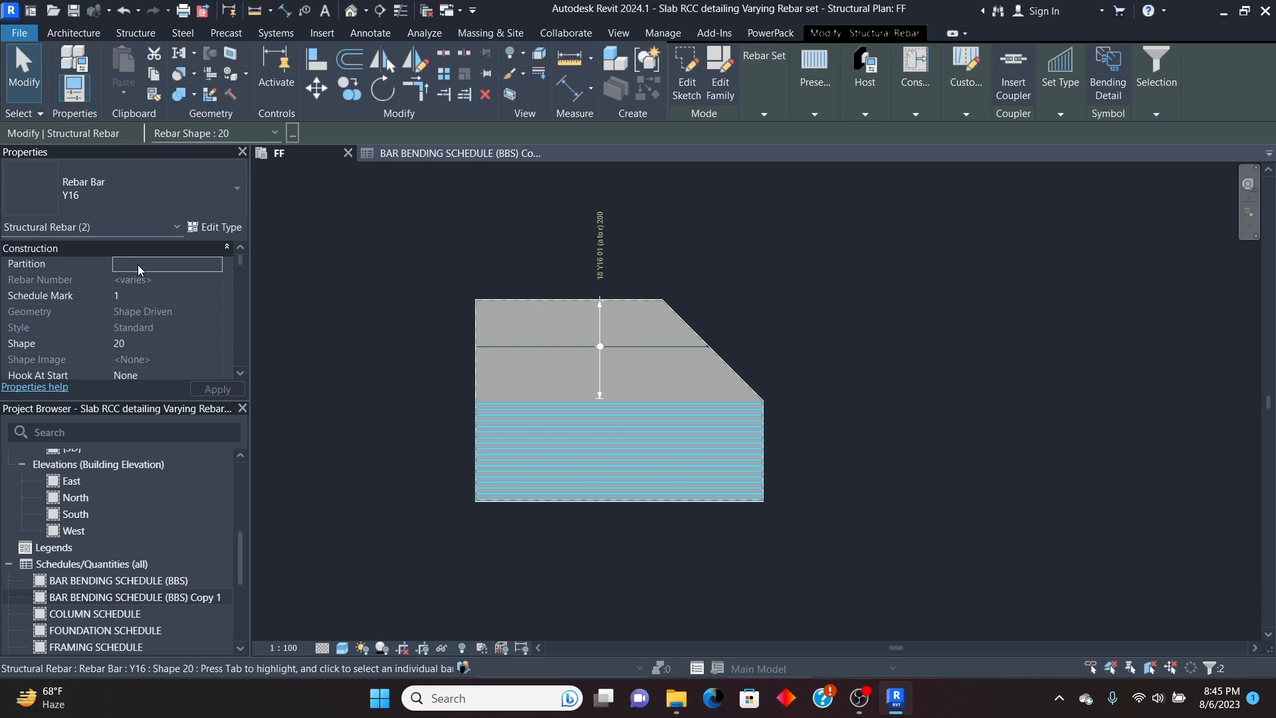
{"action": "type", "text": "SLAB"}
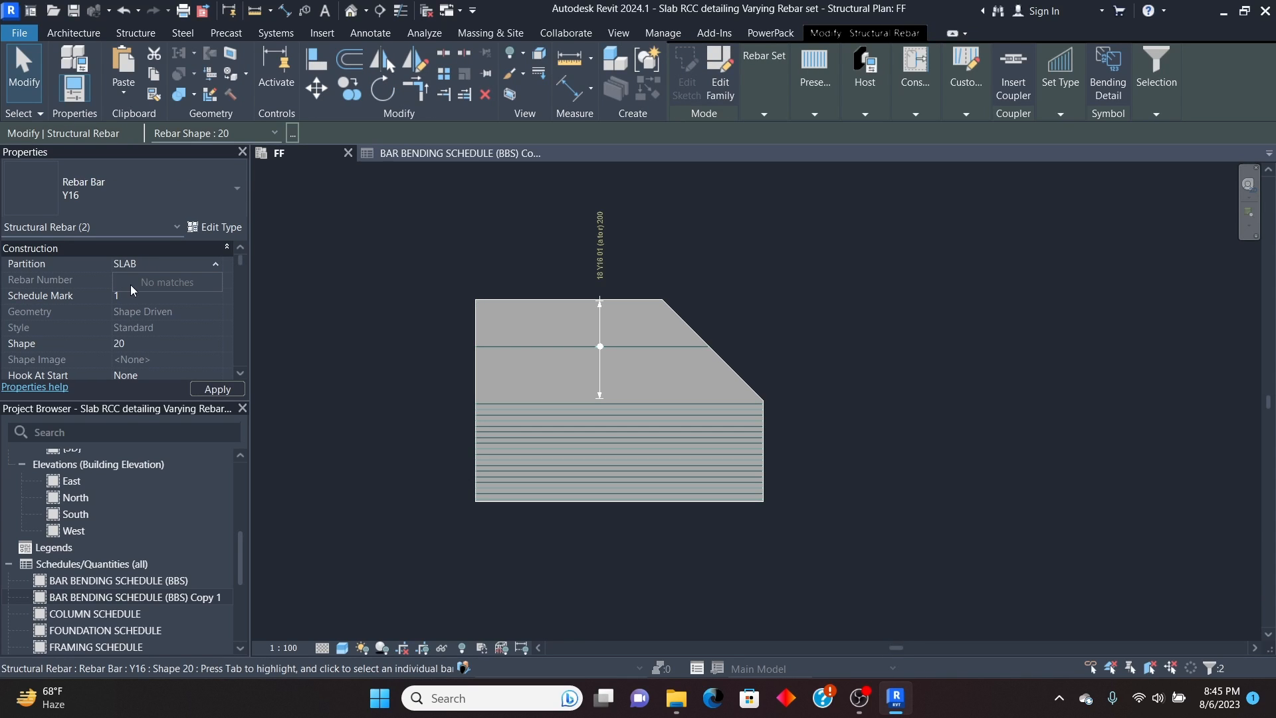
{"action": "left_click", "coordinate": [214, 388]}
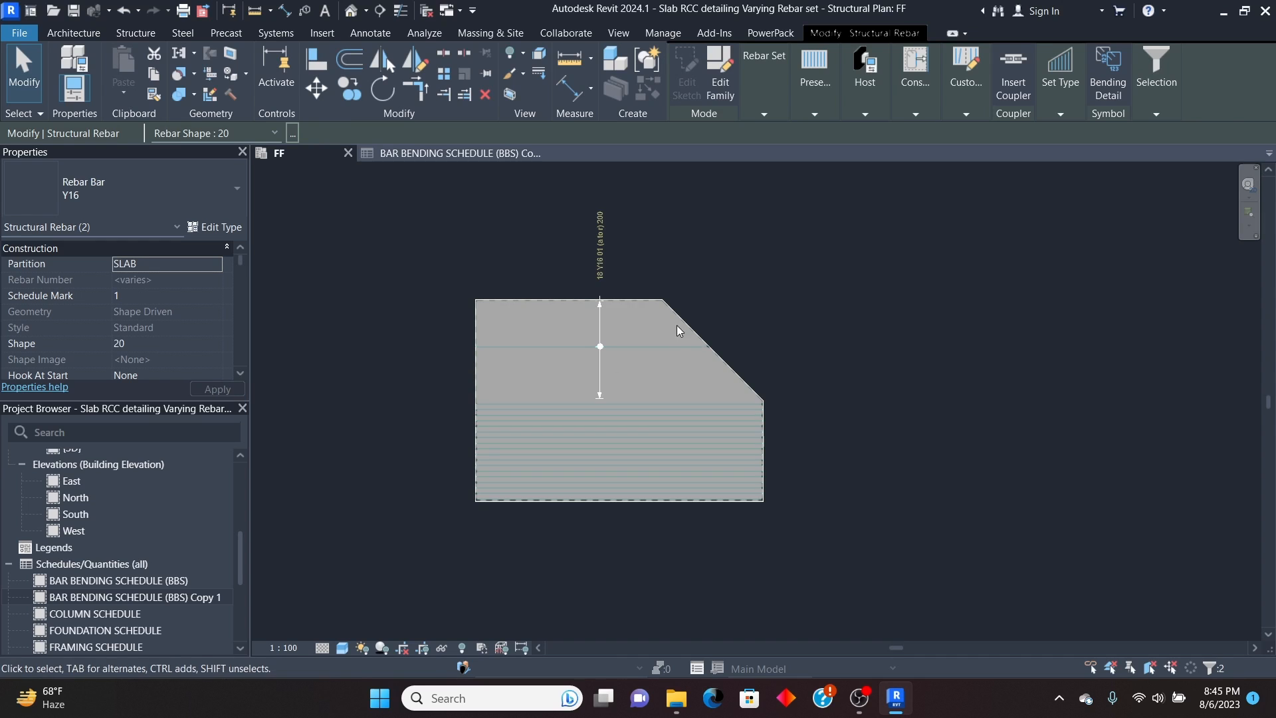
{"action": "left_click", "coordinate": [817, 335]}
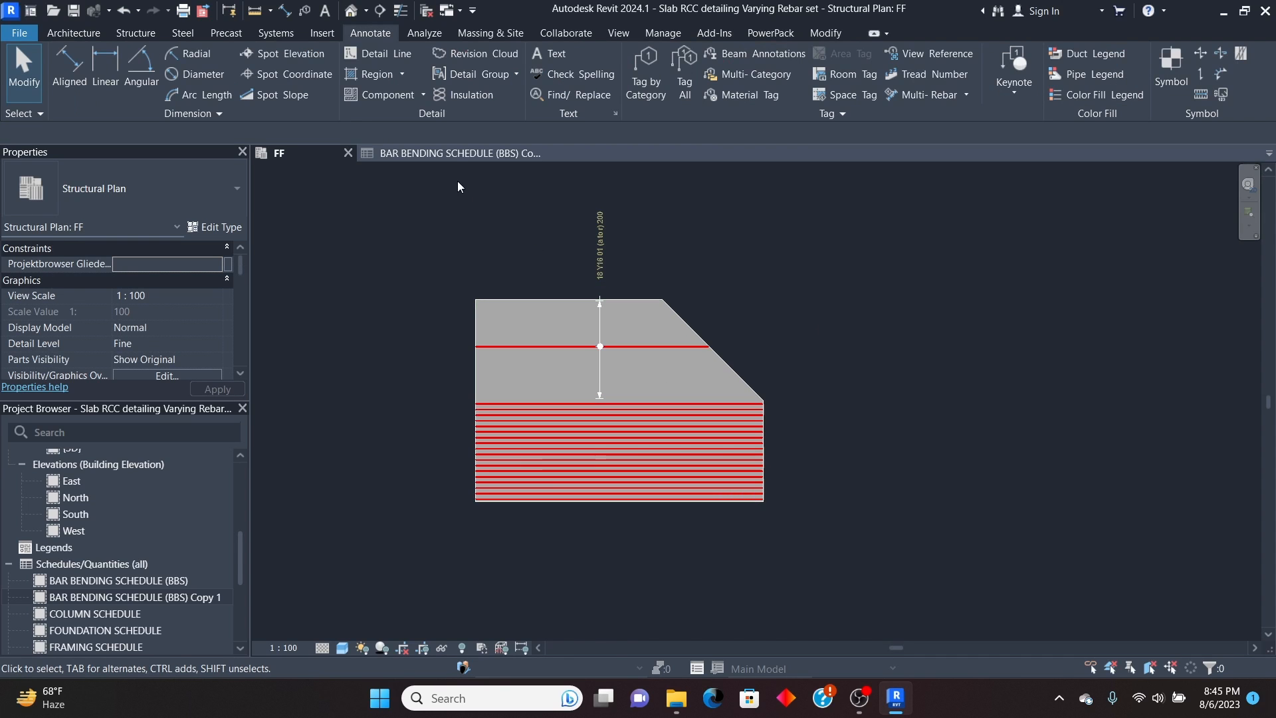
Step: Check the Member column of the bar bending schedule for both rebar sets and return to the FF plan
{"action": "left_click", "coordinate": [455, 153]}
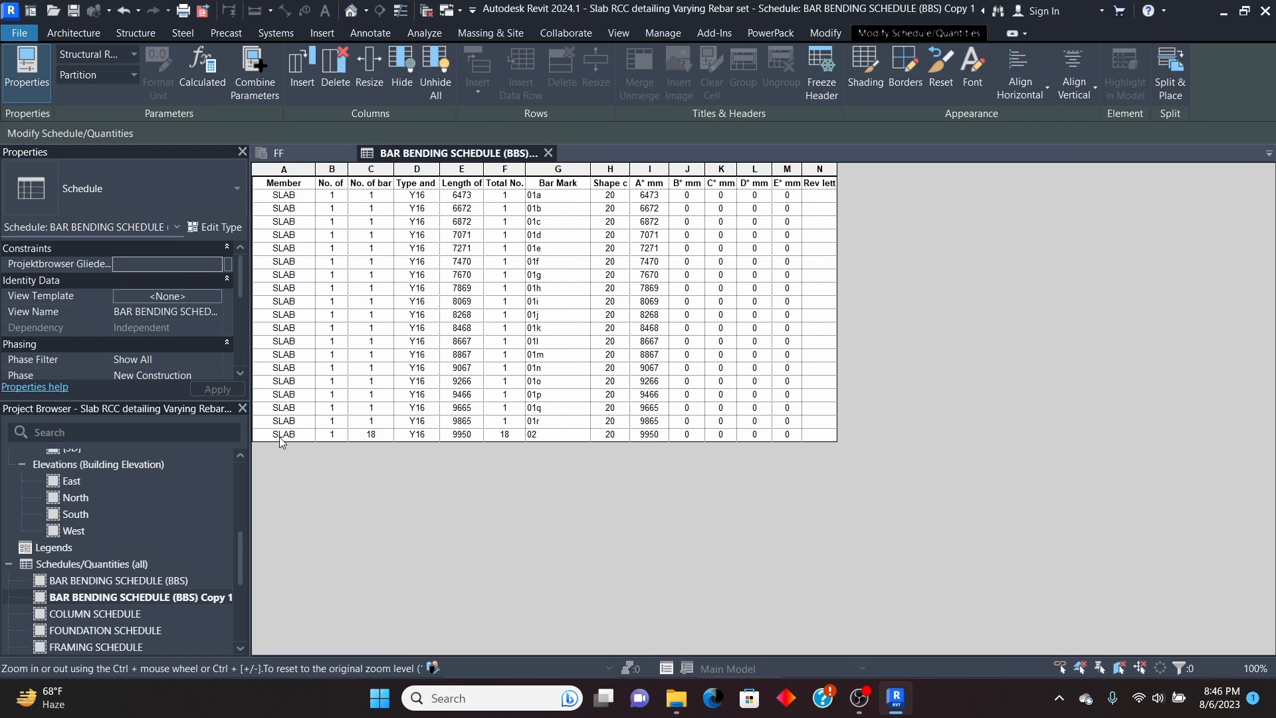
{"action": "left_click", "coordinate": [289, 154]}
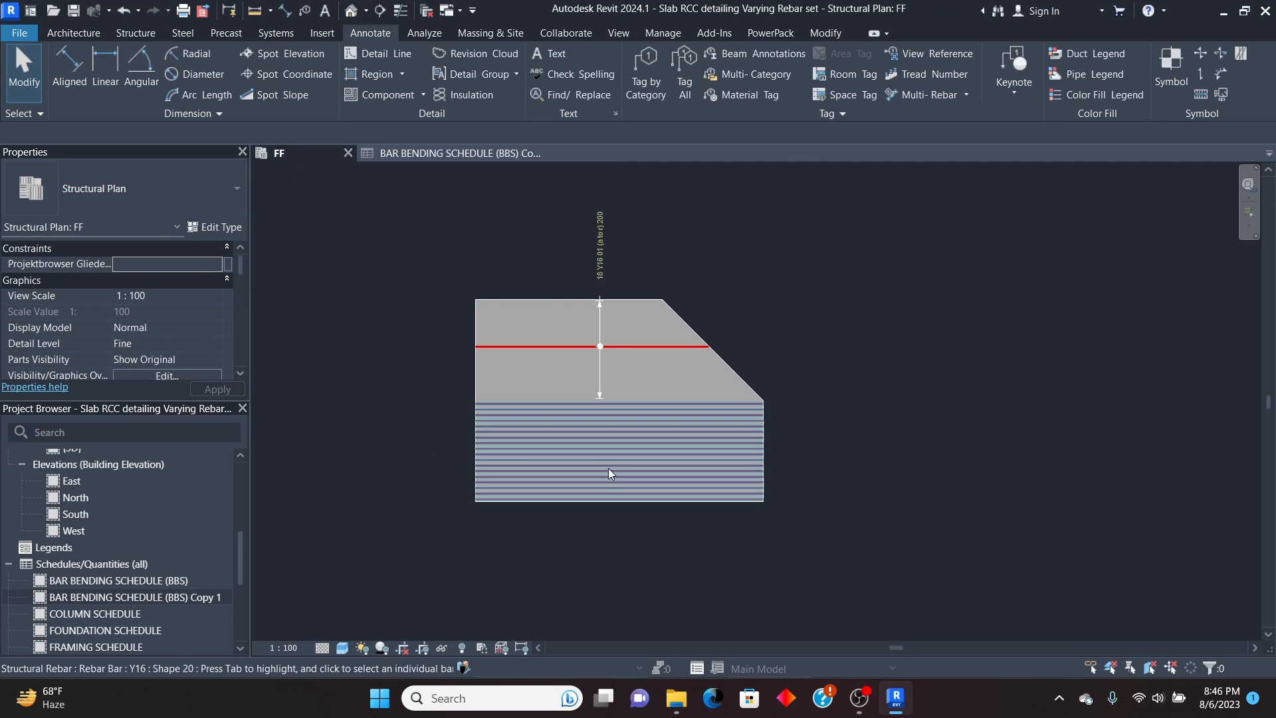
Step: Select the lower uniform rebar set in the FF plan and compare it with its bar bending schedule row and the Bar Mark column
{"action": "left_click", "coordinate": [611, 476]}
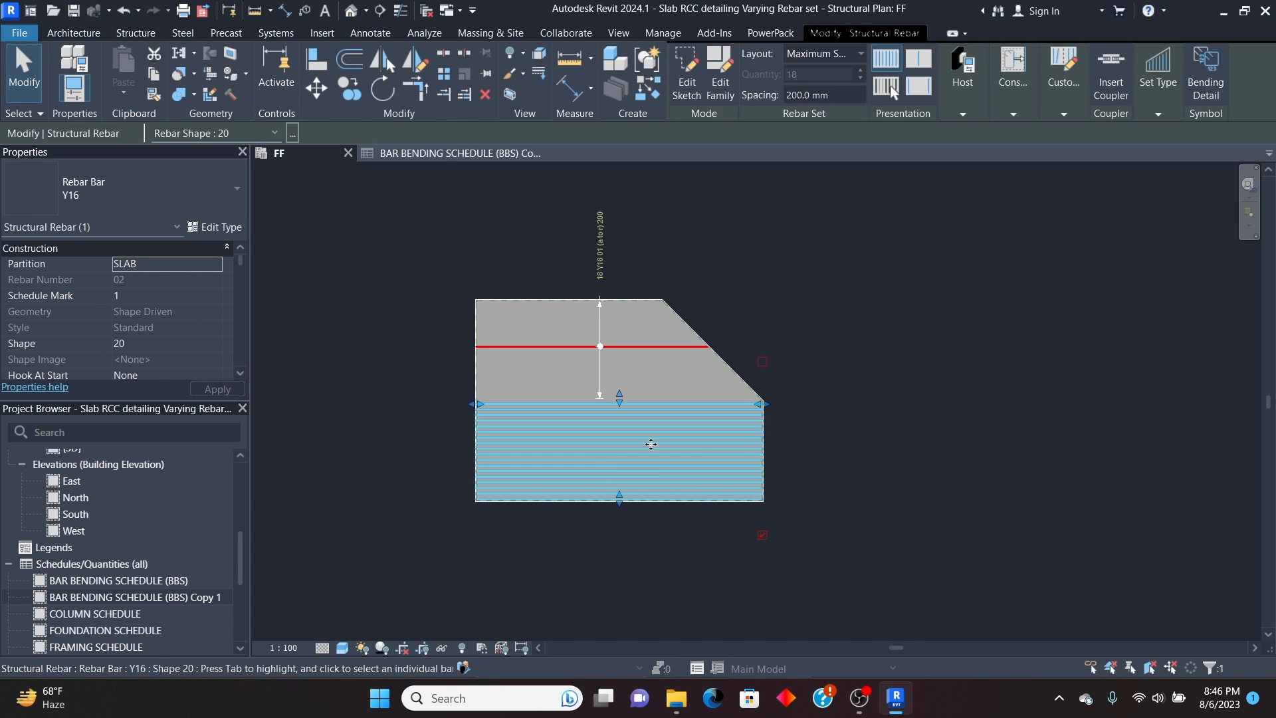
{"action": "left_click", "coordinate": [432, 152]}
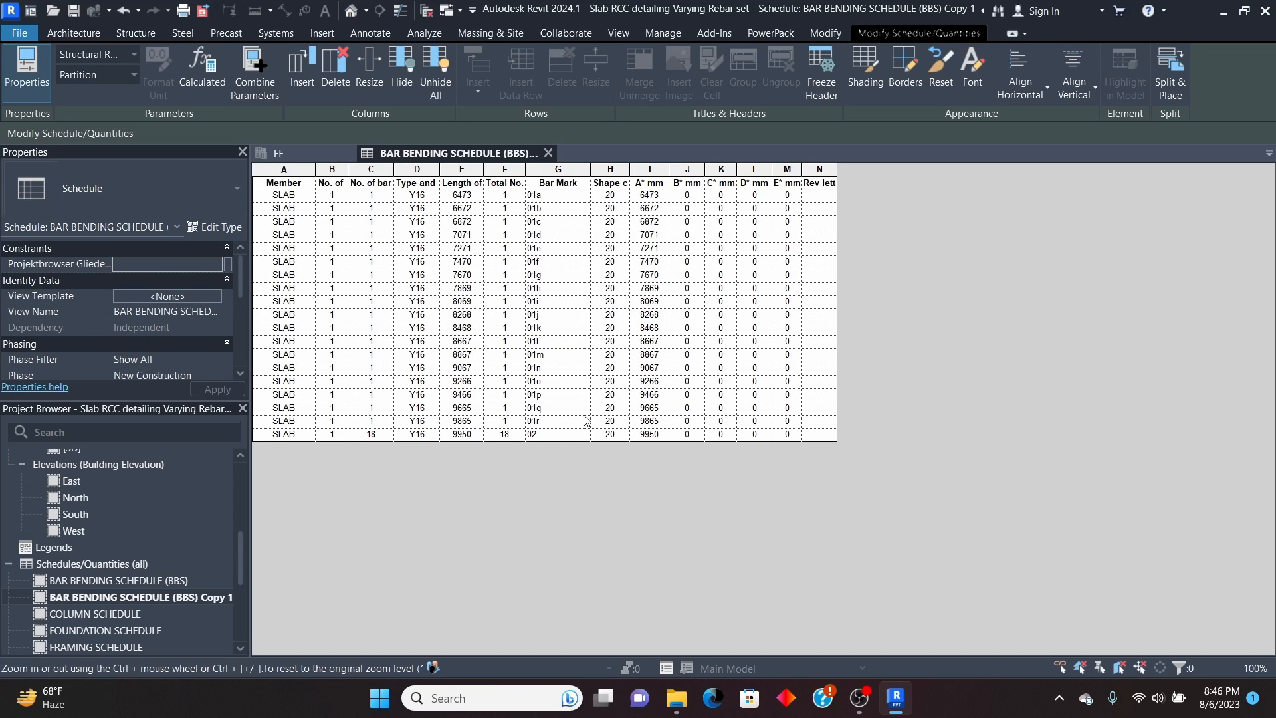
{"action": "left_click", "coordinate": [554, 184]}
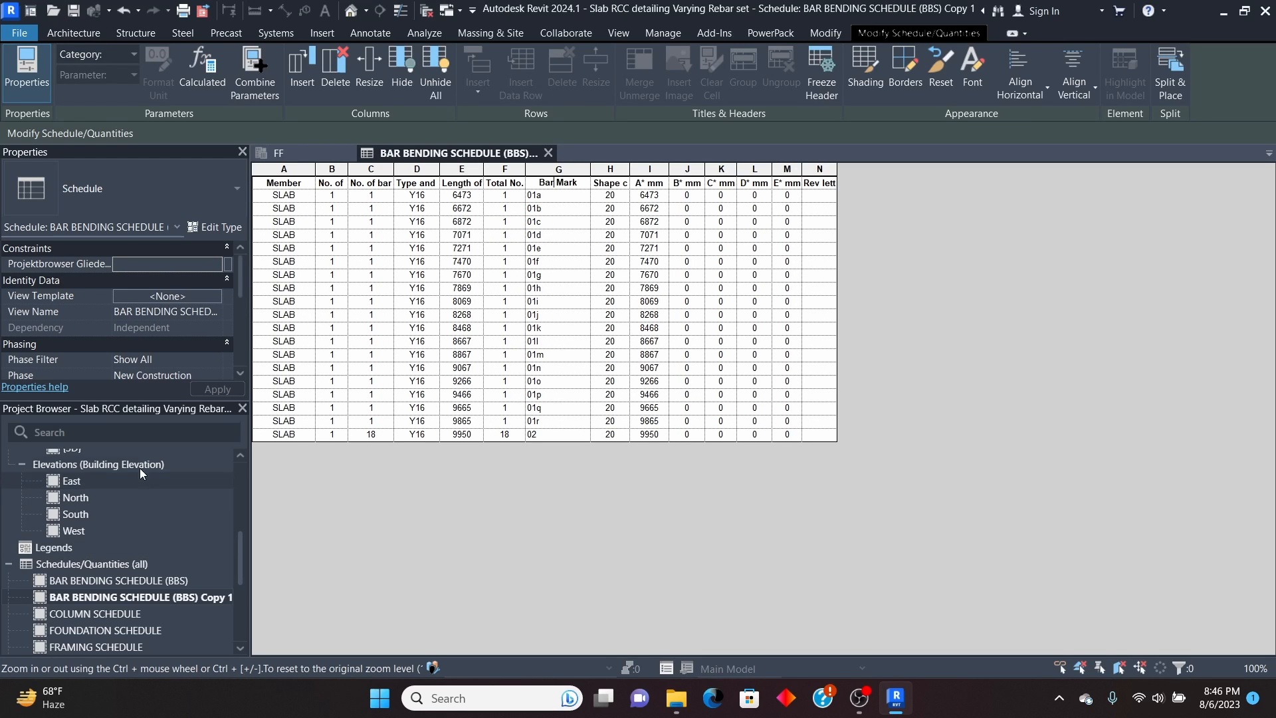
Step: Open the bar bending schedule's field settings and open the combined Bar Mark parameter for editing
{"action": "scroll", "coordinate": [142, 465], "scroll_direction": "down", "scroll_amount": 3}
{"action": "scroll", "coordinate": [146, 471], "scroll_direction": "up", "scroll_amount": 10}
{"action": "scroll", "coordinate": [161, 311], "scroll_direction": "down", "scroll_amount": 5}
{"action": "scroll", "coordinate": [161, 311], "scroll_direction": "up", "scroll_amount": 2}
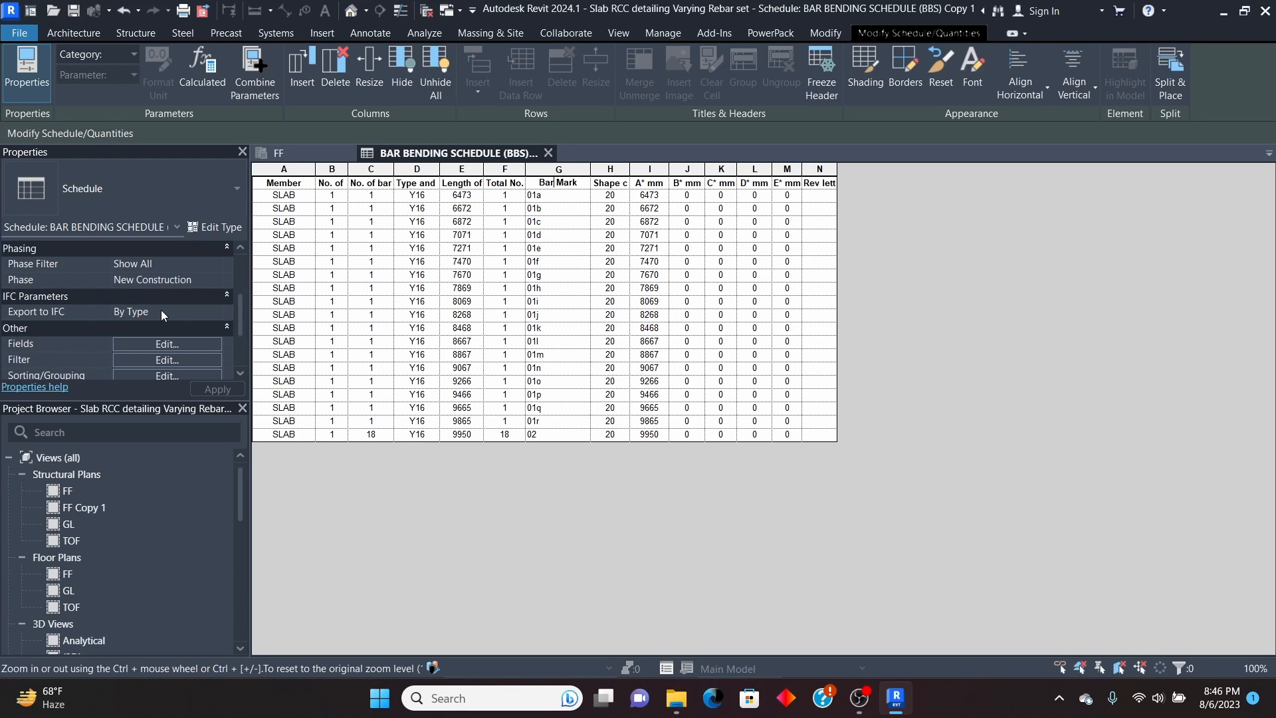
{"action": "scroll", "coordinate": [164, 314], "scroll_direction": "down", "scroll_amount": 3}
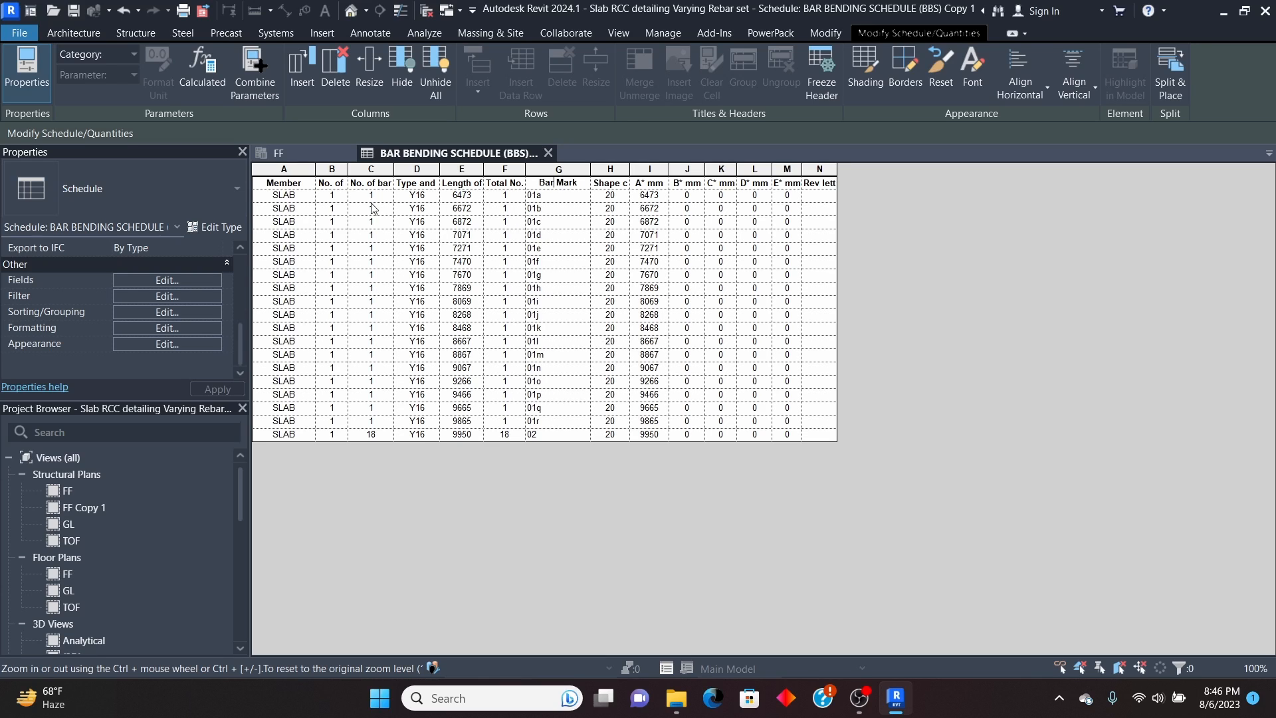
{"action": "left_click", "coordinate": [166, 281]}
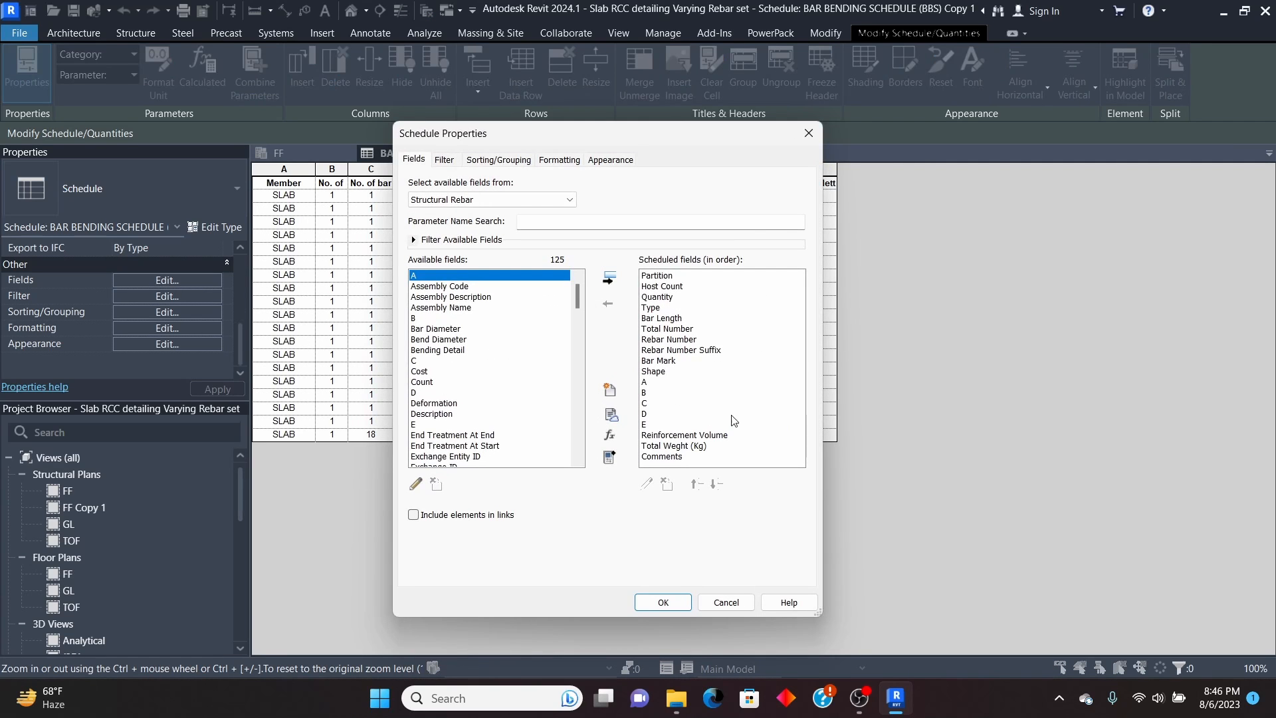
{"action": "left_click", "coordinate": [665, 361]}
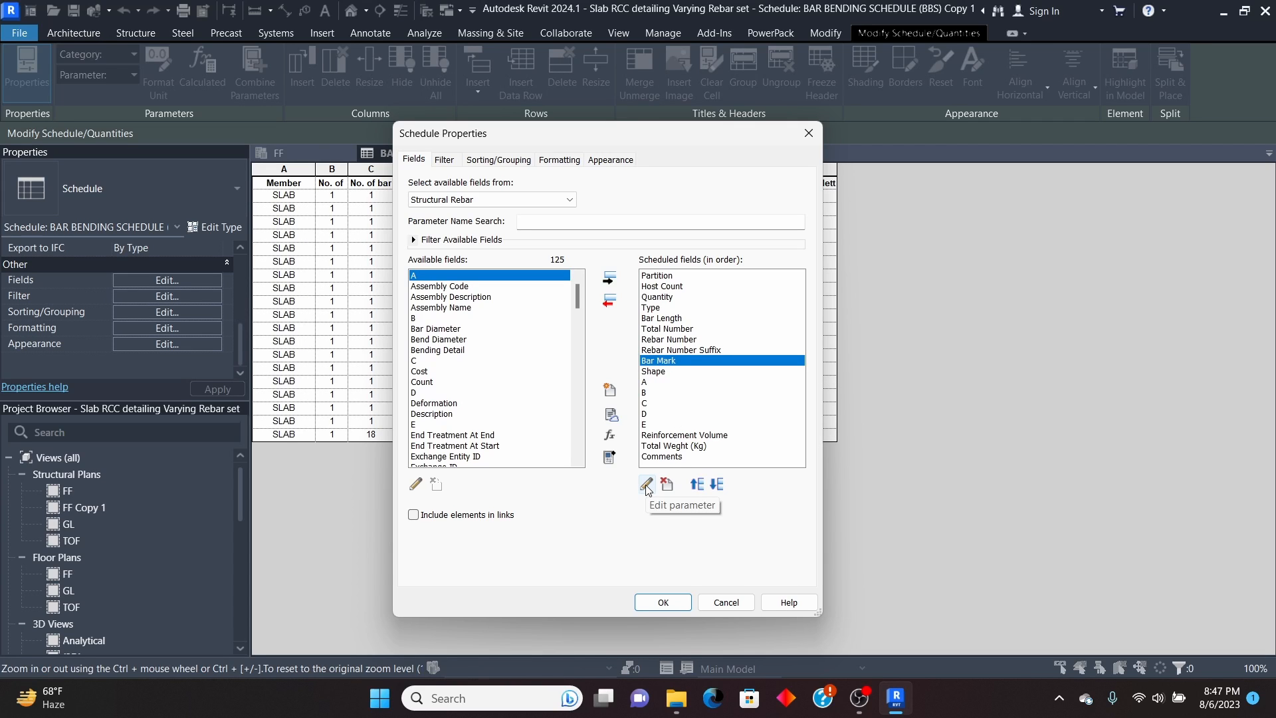
{"action": "left_click", "coordinate": [646, 485]}
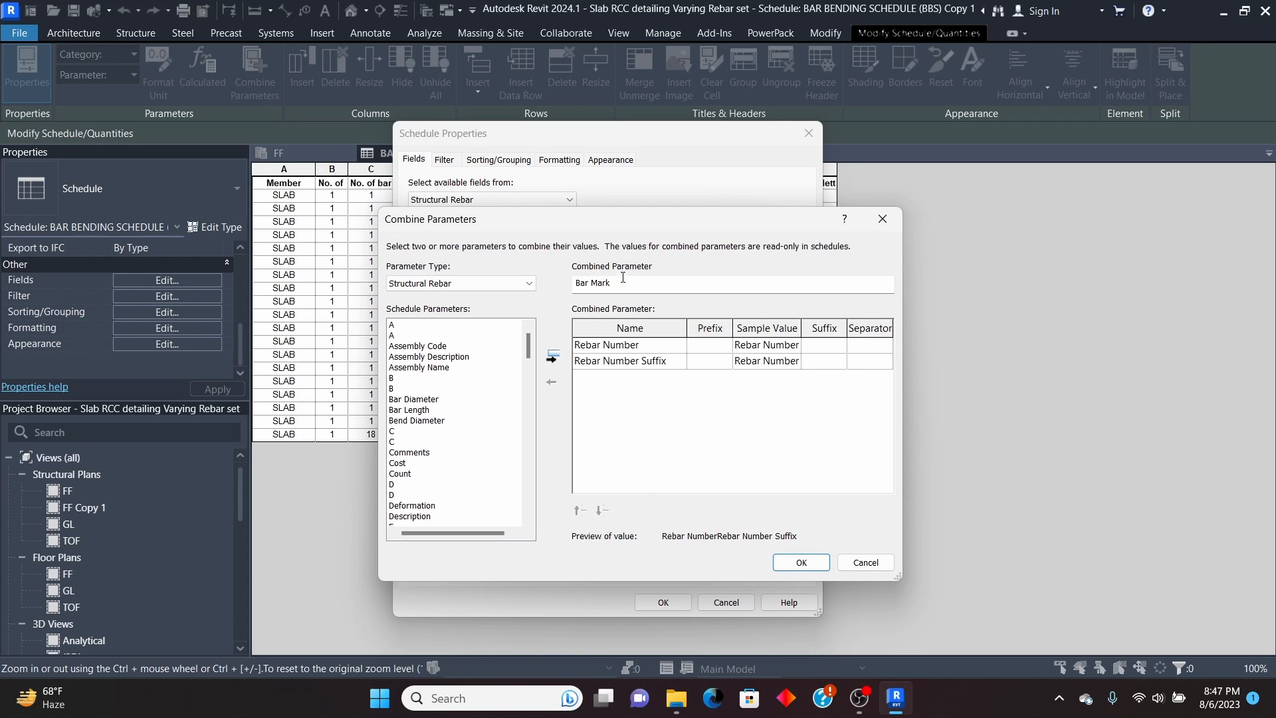
Step: Examine the Rebar Number and Rebar Number Suffix parameters combined in Bar Mark, and accept the schedule properties without changes
{"action": "mouse_move", "coordinate": [390, 225]}
{"action": "left_mouse_down"}
{"action": "mouse_move", "coordinate": [434, 228]}
{"action": "mouse_move", "coordinate": [404, 223]}
{"action": "left_mouse_up"}
{"action": "left_click", "coordinate": [633, 347]}
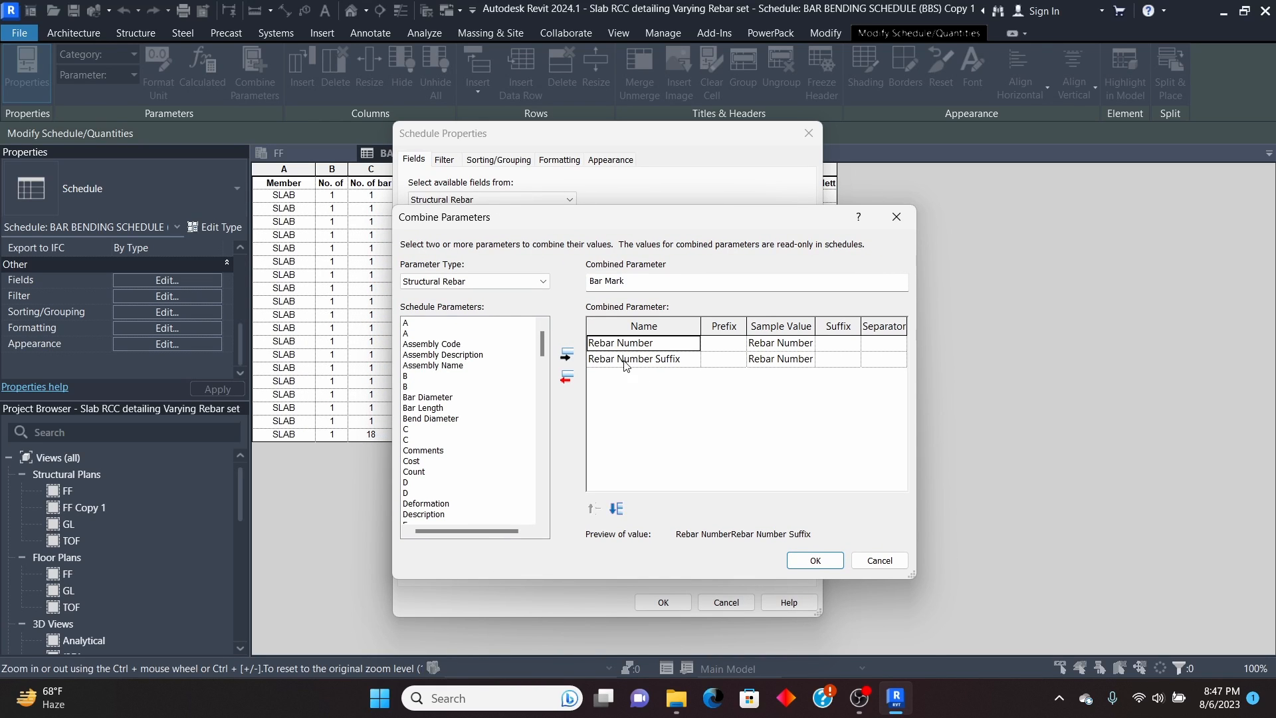
{"action": "left_click", "coordinate": [625, 362]}
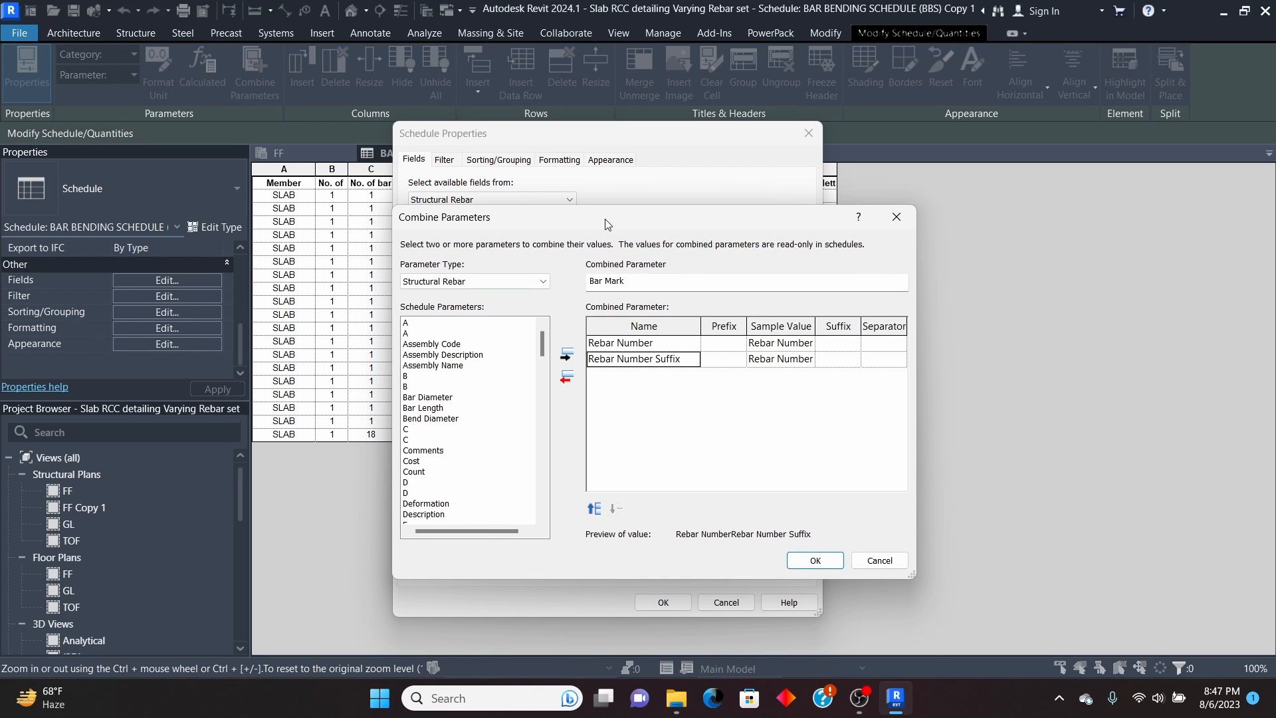
{"action": "left_click_drag", "start_coordinate": [604, 218], "coordinate": [741, 186]}
{"action": "left_click", "coordinate": [751, 313]}
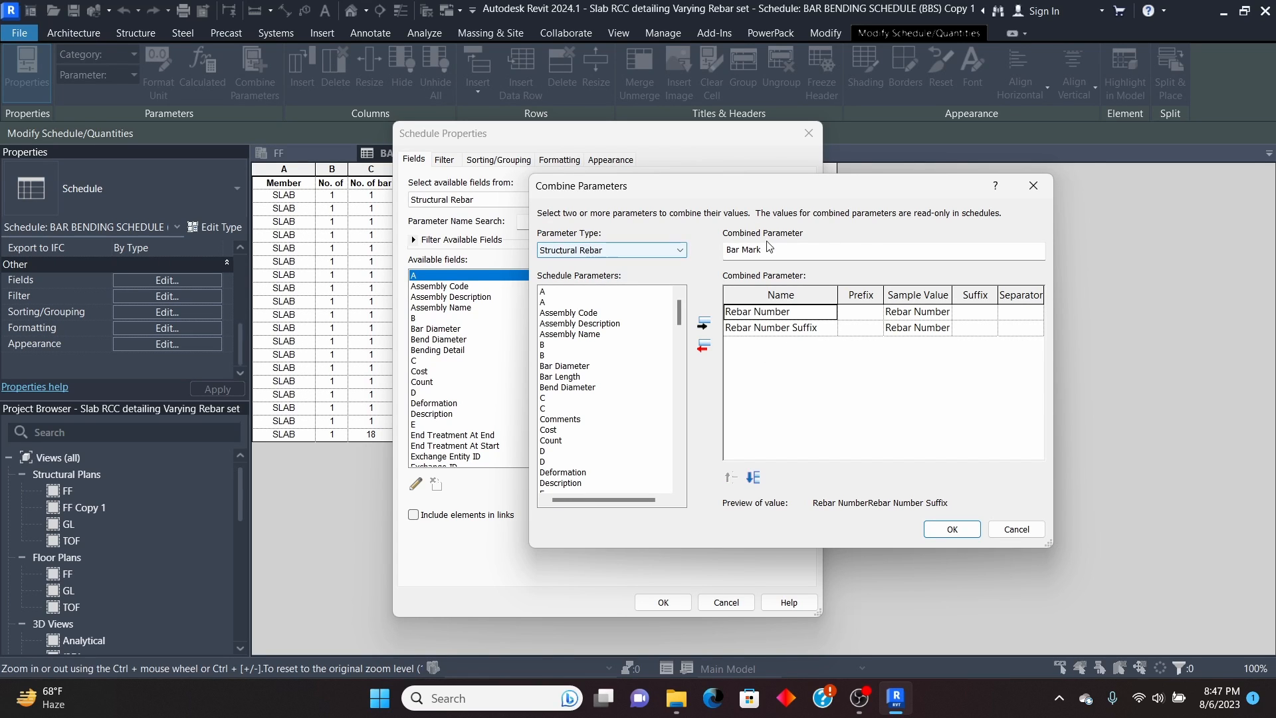
{"action": "left_click", "coordinate": [780, 252]}
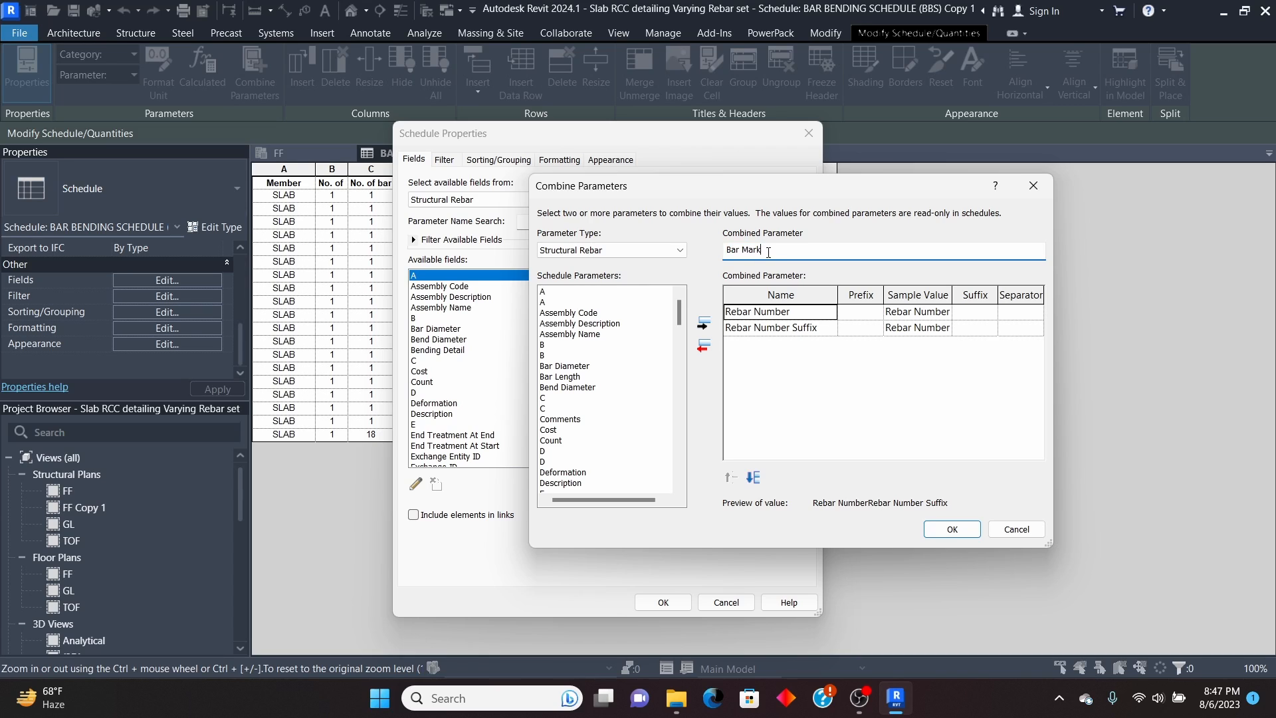
{"action": "left_click_drag", "start_coordinate": [764, 251], "coordinate": [705, 251]}
{"action": "left_click", "coordinate": [952, 530]}
{"action": "left_click", "coordinate": [657, 602]}
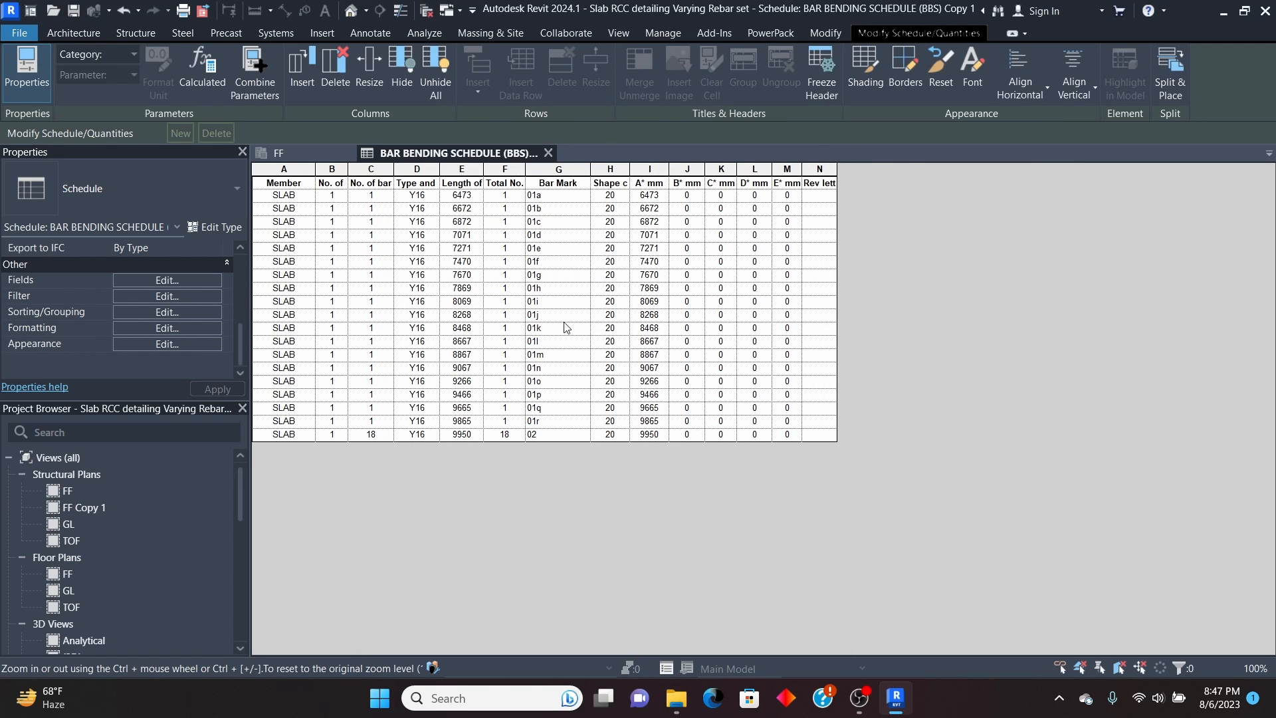
Step: Return to the FF plan and examine the multi-rebar annotation on the upper varying rebar set
{"action": "left_click", "coordinate": [296, 157]}
{"action": "left_click", "coordinate": [770, 206]}
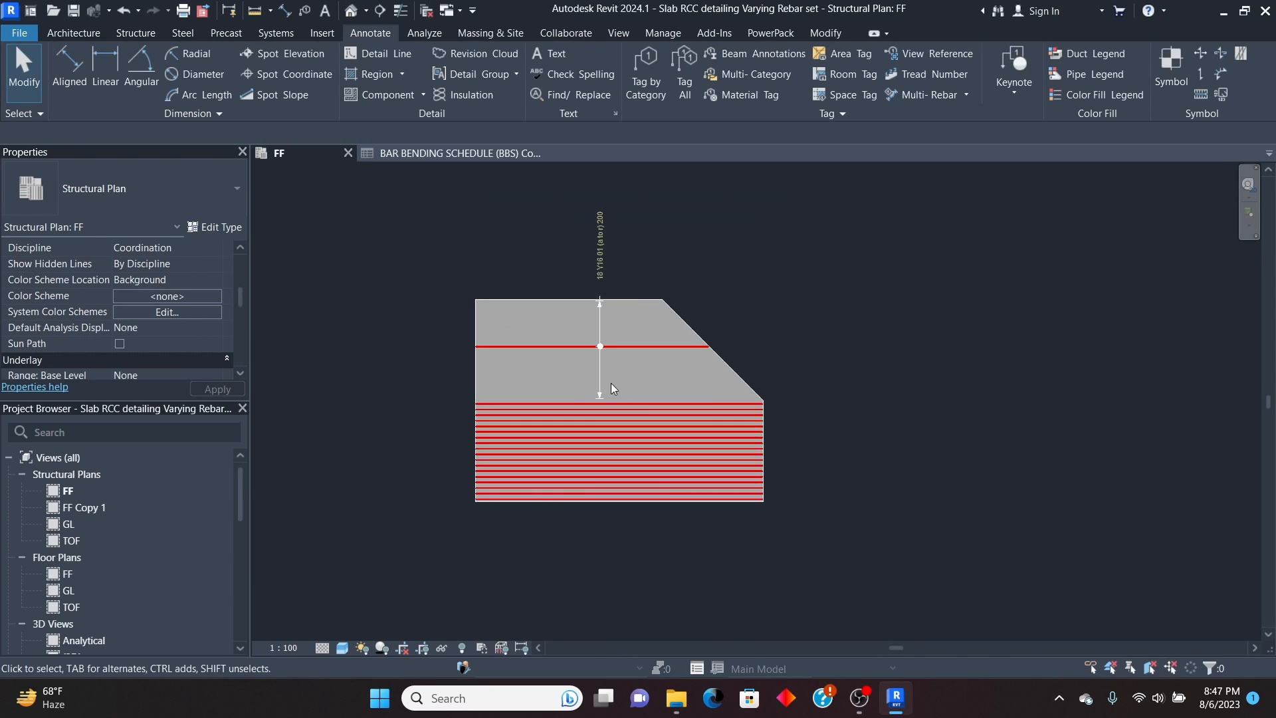
{"action": "scroll", "coordinate": [585, 373], "scroll_direction": "up", "scroll_amount": 2}
{"action": "scroll", "coordinate": [577, 380], "scroll_direction": "down", "scroll_amount": 2}
{"action": "scroll", "coordinate": [585, 246], "scroll_direction": "up", "scroll_amount": 2}
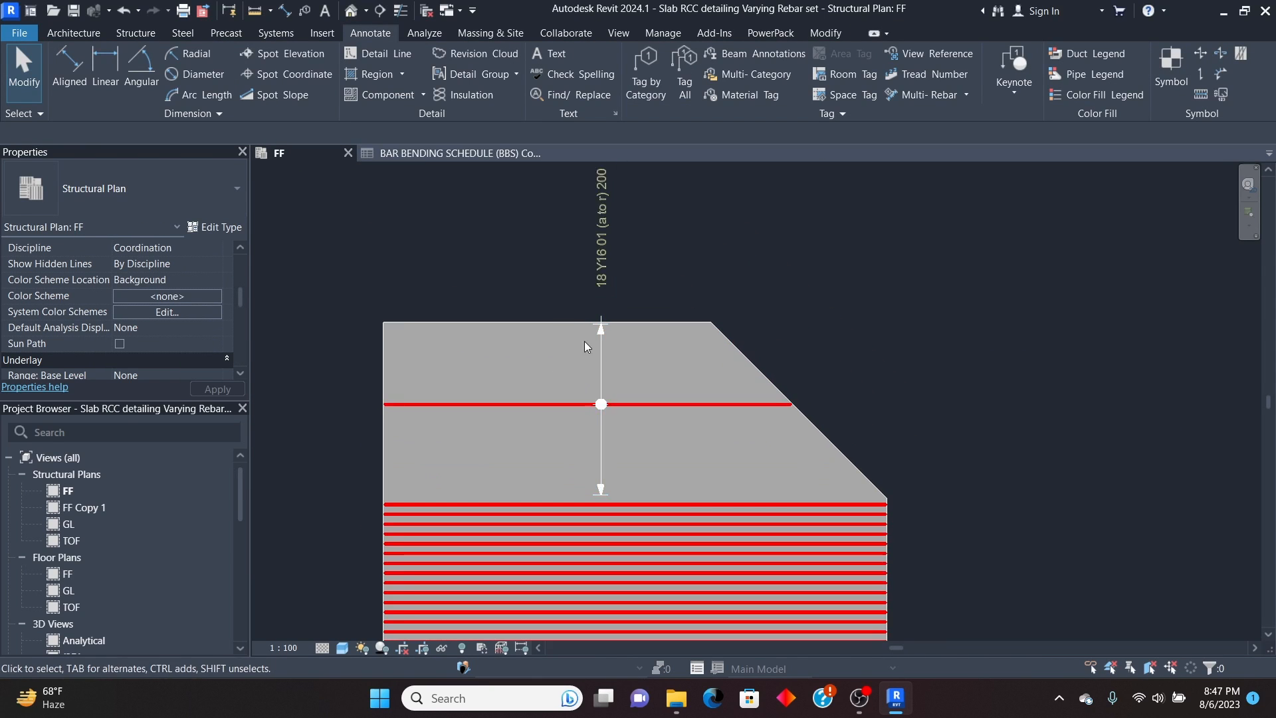
{"action": "scroll", "coordinate": [585, 333], "scroll_direction": "down", "scroll_amount": 2}
Step: Open sheet 010 - Unnamed
{"action": "scroll", "coordinate": [165, 511], "scroll_direction": "down", "scroll_amount": 5}
{"action": "scroll", "coordinate": [165, 510], "scroll_direction": "down", "scroll_amount": 2}
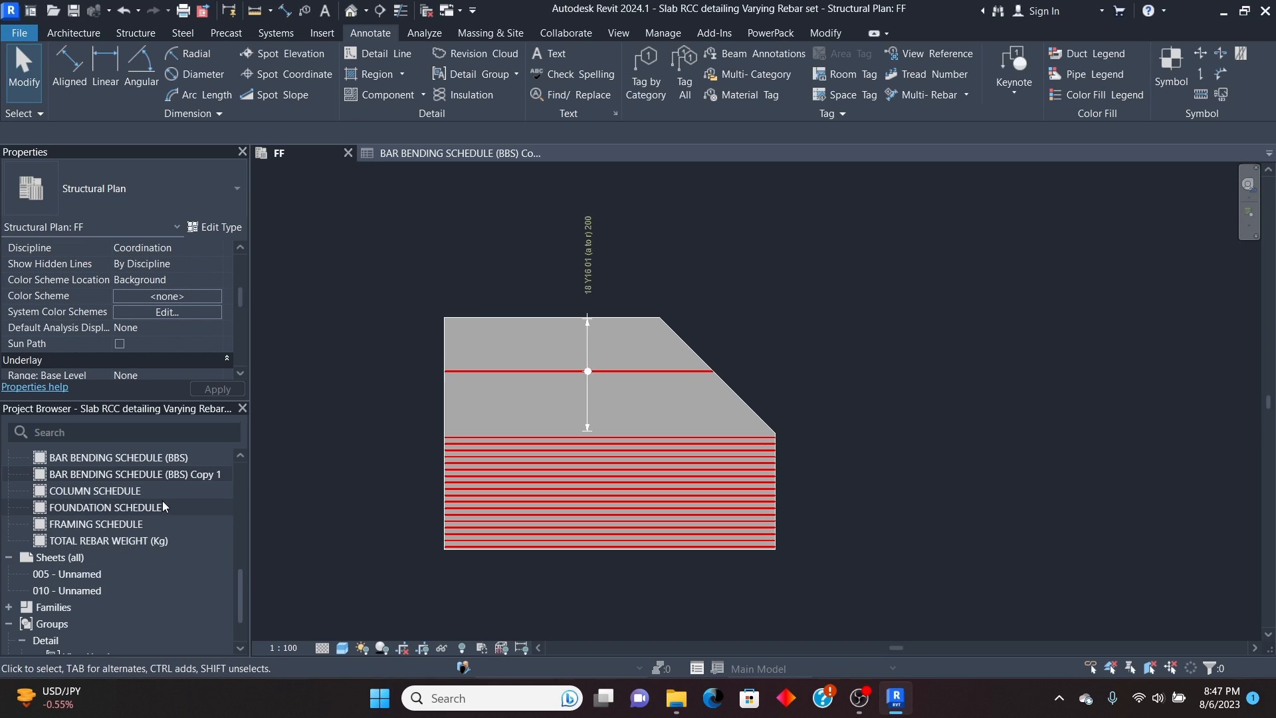
{"action": "double_click", "coordinate": [87, 575]}
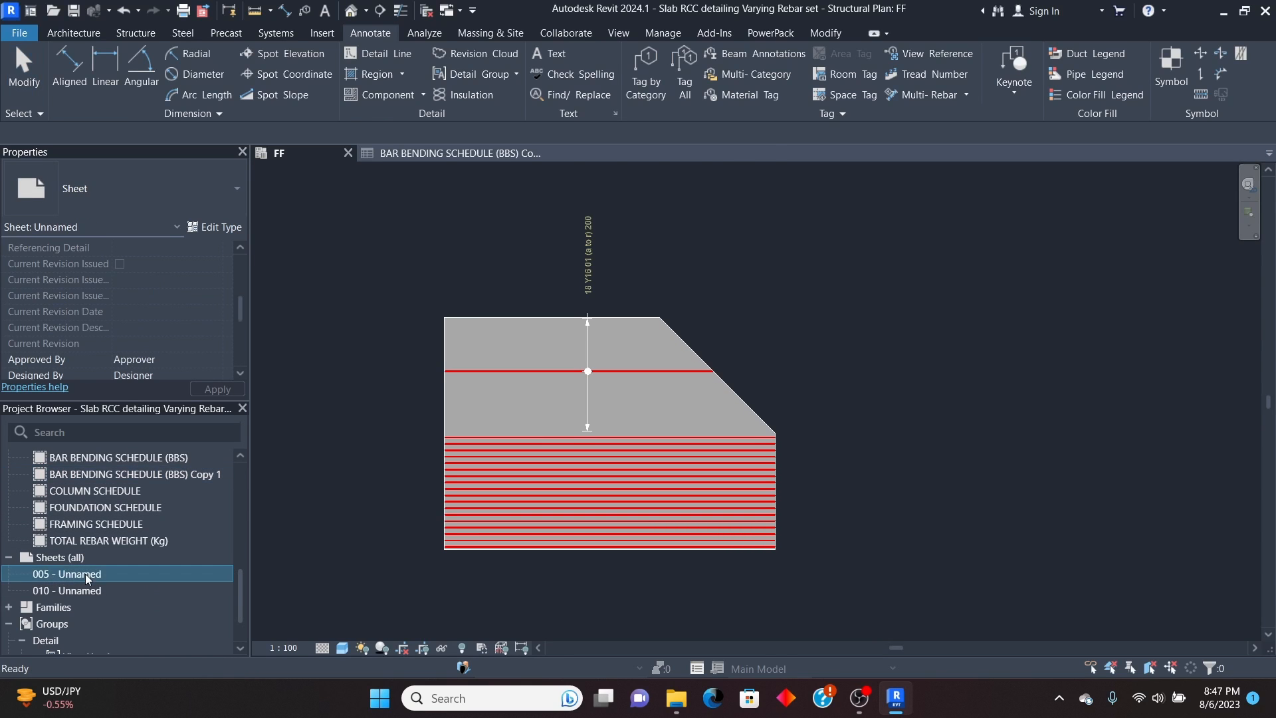
{"action": "left_click", "coordinate": [665, 153]}
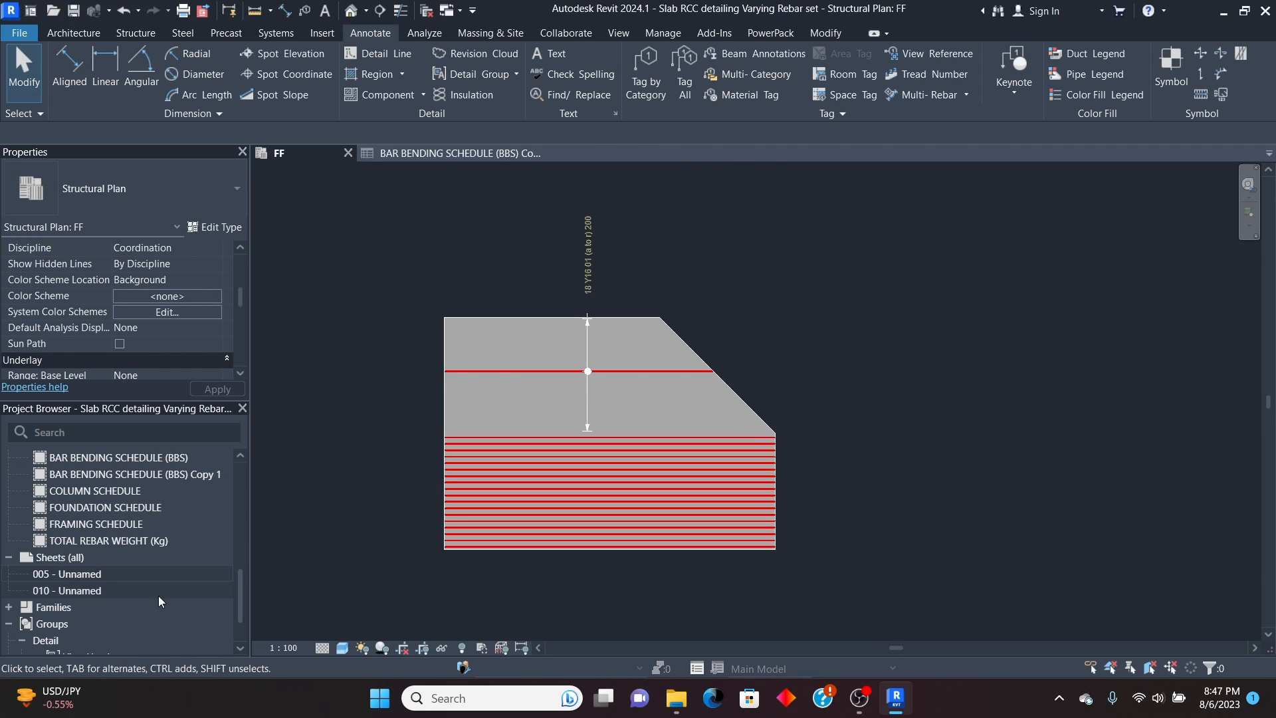
{"action": "double_click", "coordinate": [67, 590]}
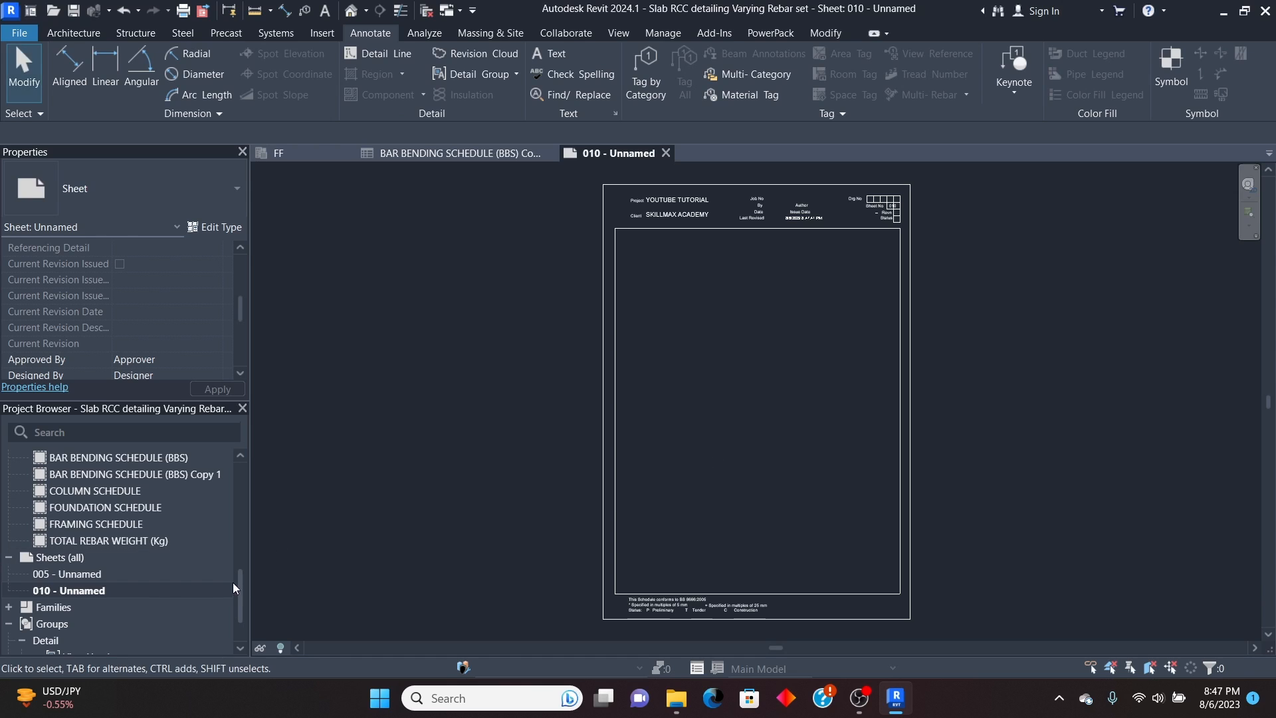
Step: Place the BAR BENDING SCHEDULE (BBS) Copy 1 schedule on sheet 010, inside the upper part of its drawing frame
{"action": "left_click", "coordinate": [105, 473]}
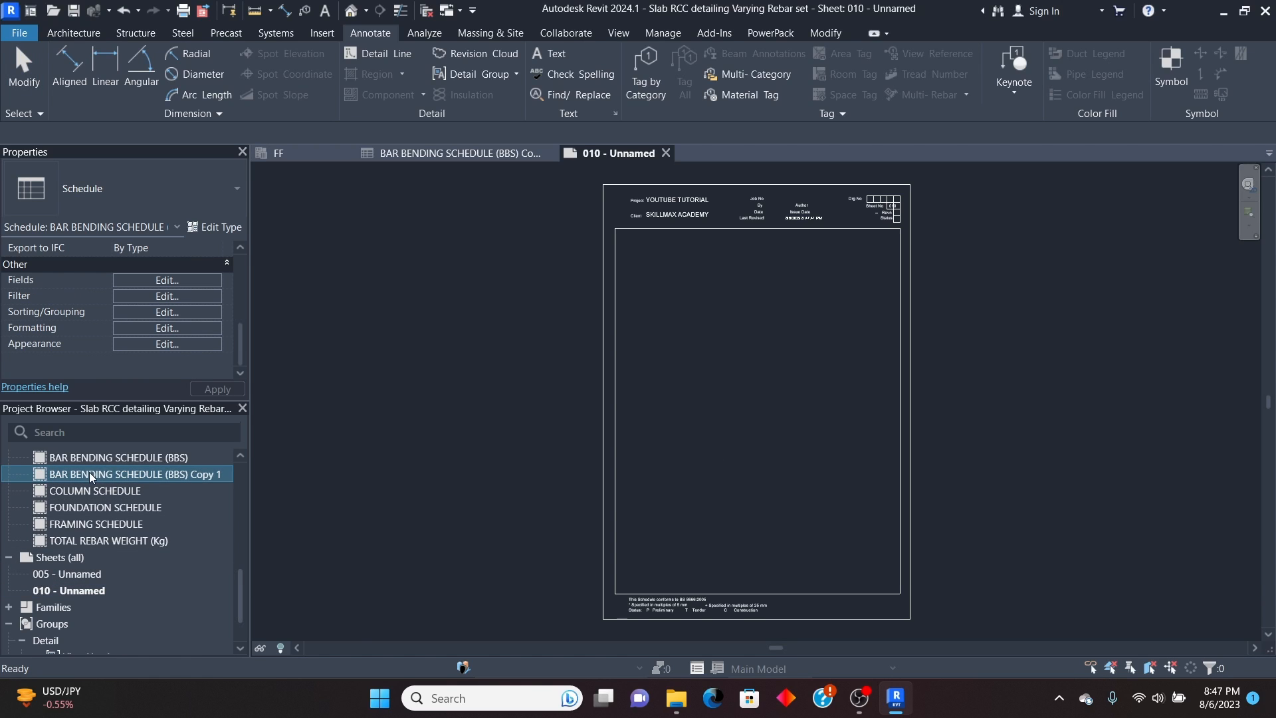
{"action": "left_click_drag", "start_coordinate": [181, 474], "coordinate": [780, 379]}
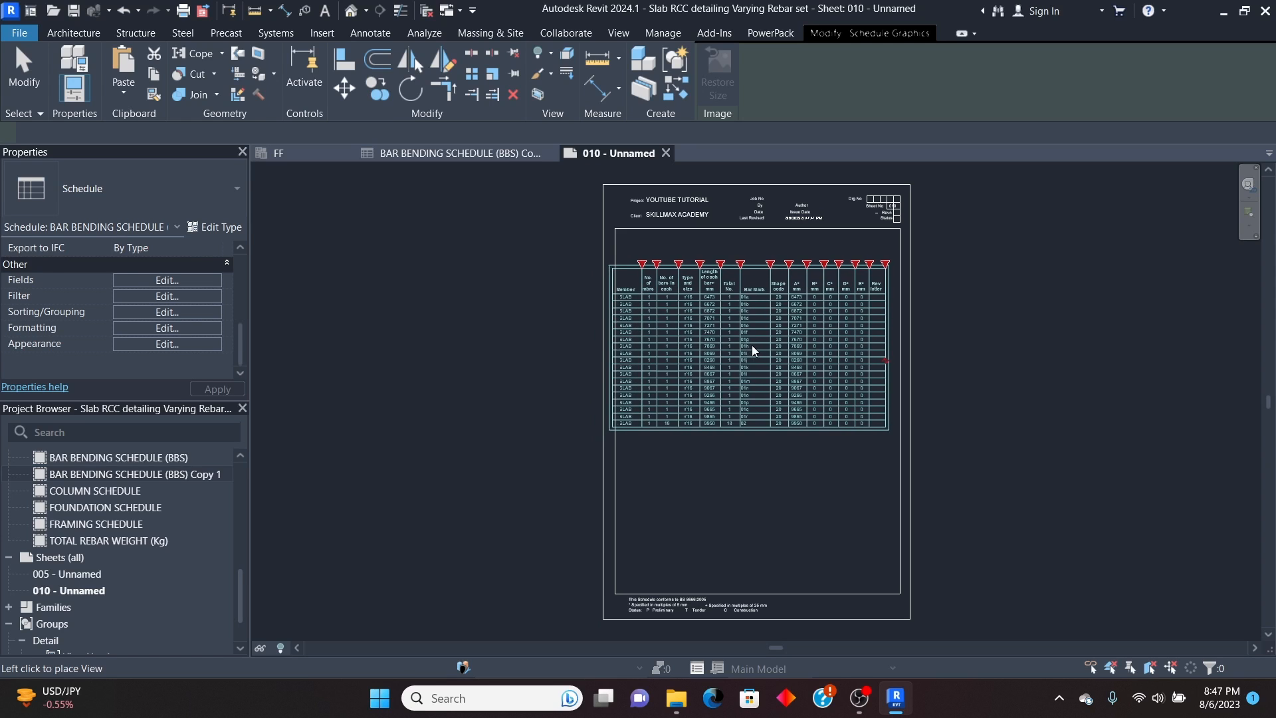
{"action": "left_click", "coordinate": [757, 347]}
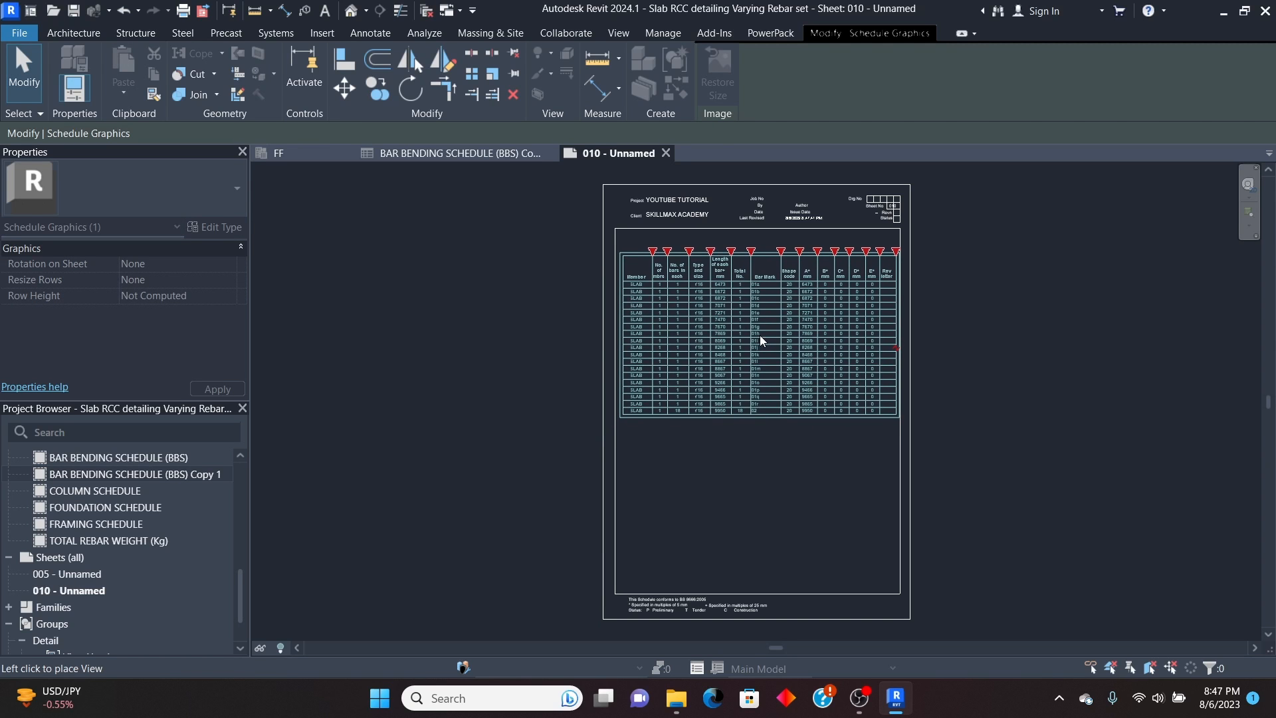
{"action": "left_click", "coordinate": [760, 340]}
{"action": "left_click", "coordinate": [996, 293]}
Step: Examine the placed schedule's rows on sheet 010, checking bar counts, lengths, bar marks and shape codes for both rebar sets
{"action": "scroll", "coordinate": [771, 300], "scroll_direction": "up", "scroll_amount": 5}
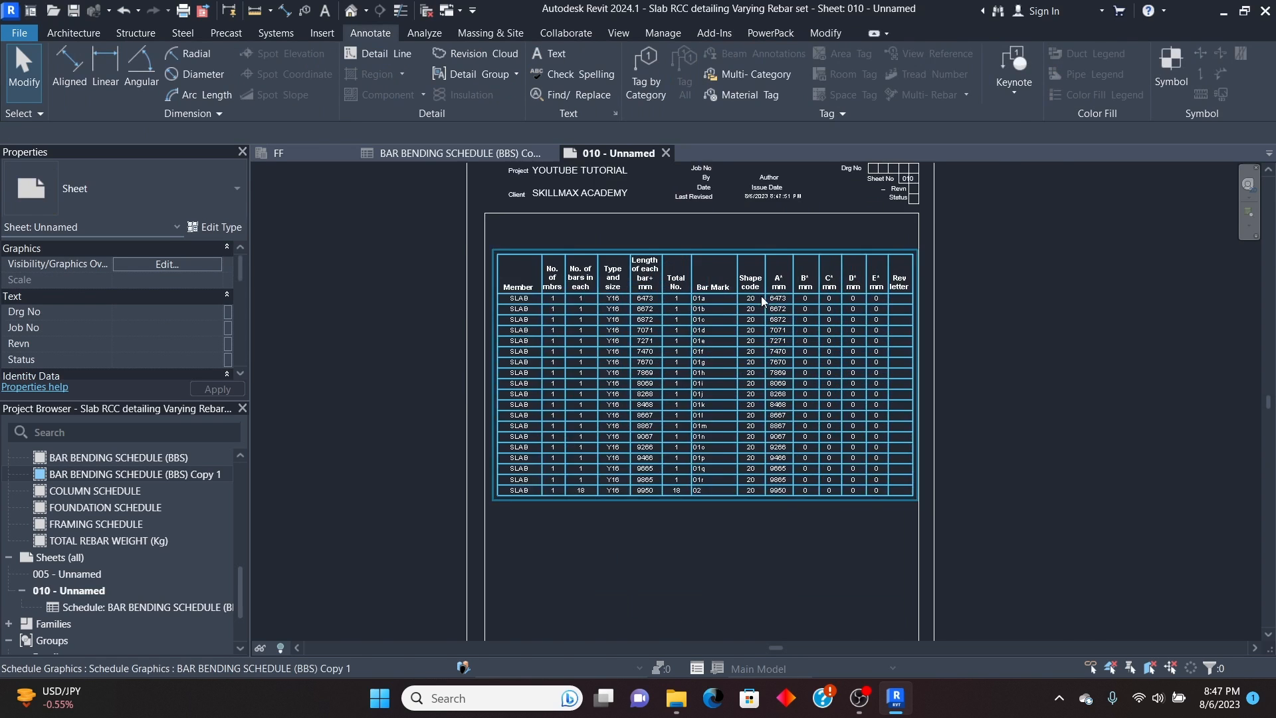
{"action": "scroll", "coordinate": [659, 385], "scroll_direction": "down", "scroll_amount": 3}
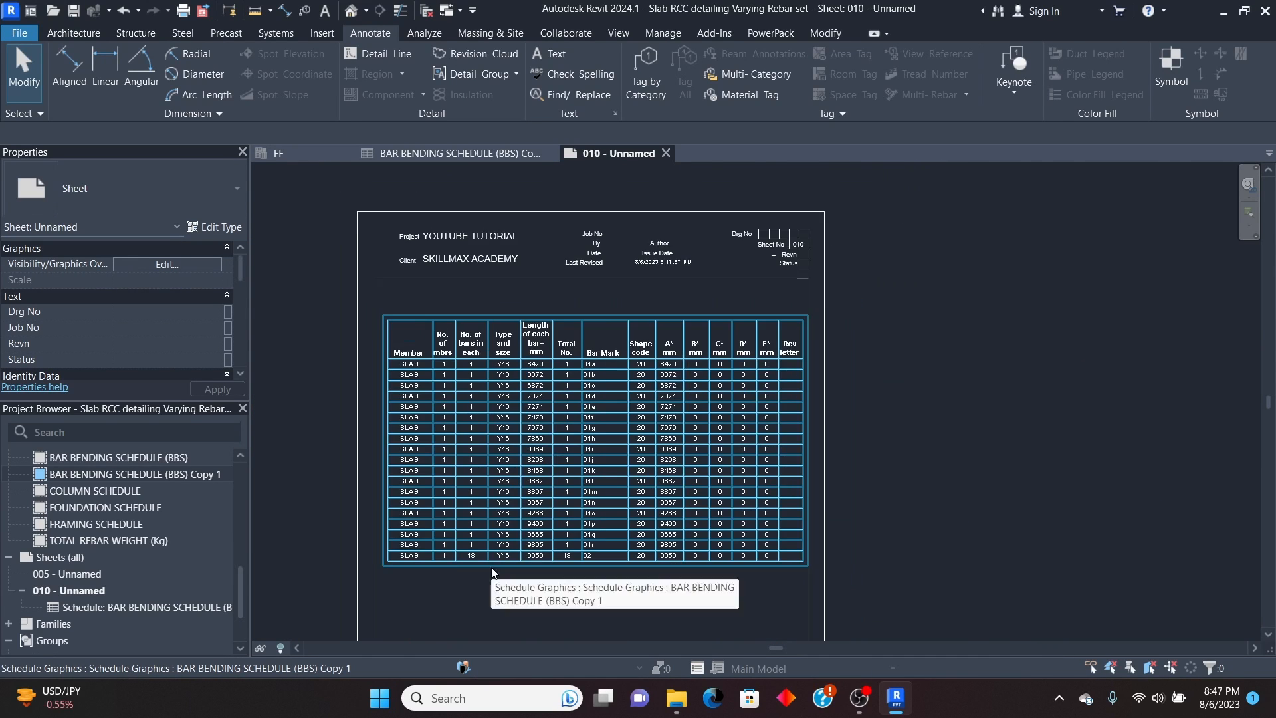
{"action": "scroll", "coordinate": [484, 604], "scroll_direction": "up", "scroll_amount": 5}
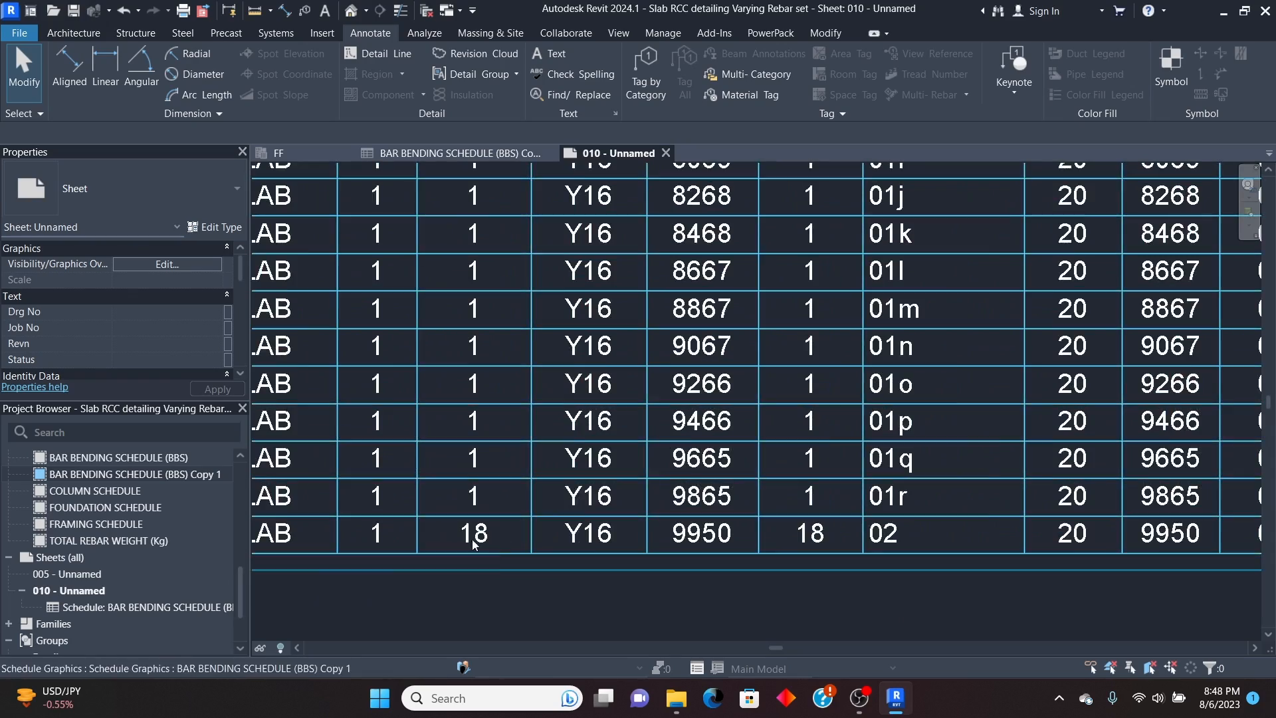
{"action": "scroll", "coordinate": [466, 540], "scroll_direction": "down", "scroll_amount": 5}
{"action": "scroll", "coordinate": [523, 565], "scroll_direction": "up", "scroll_amount": 4}
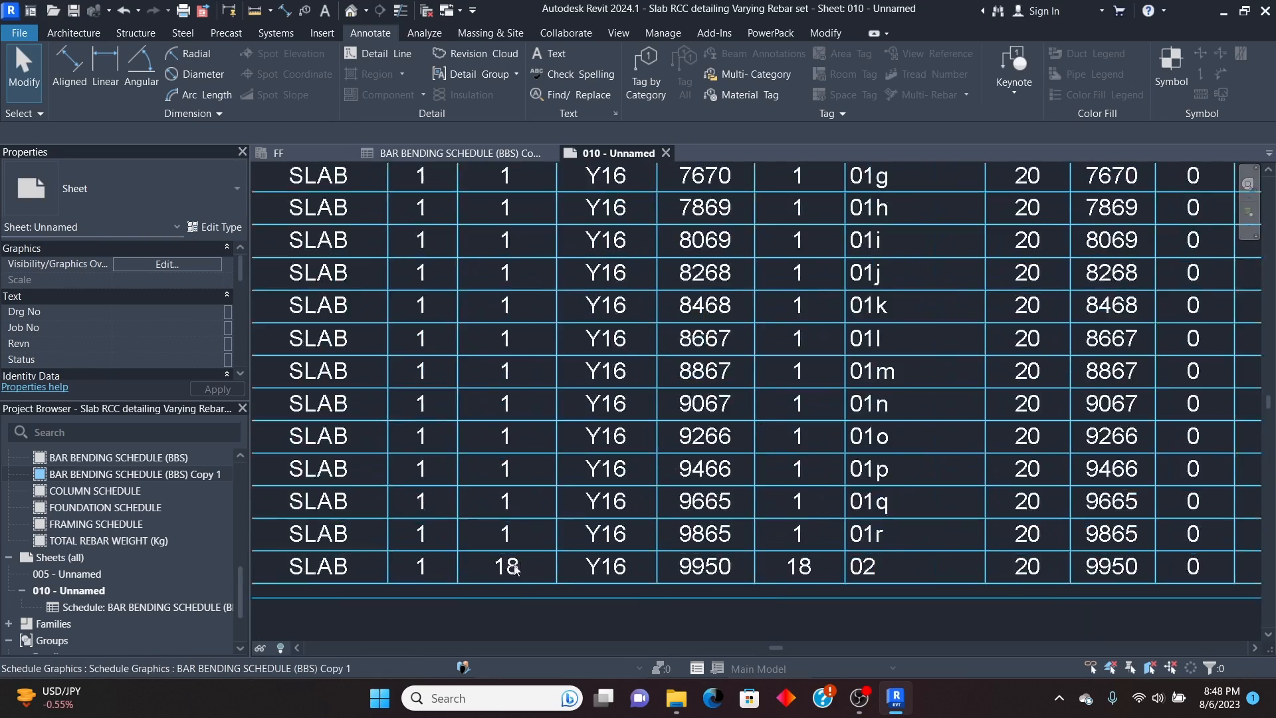
{"action": "scroll", "coordinate": [512, 531], "scroll_direction": "down", "scroll_amount": 7}
{"action": "scroll", "coordinate": [623, 383], "scroll_direction": "up", "scroll_amount": 2}
{"action": "scroll", "coordinate": [623, 383], "scroll_direction": "down", "scroll_amount": 3}
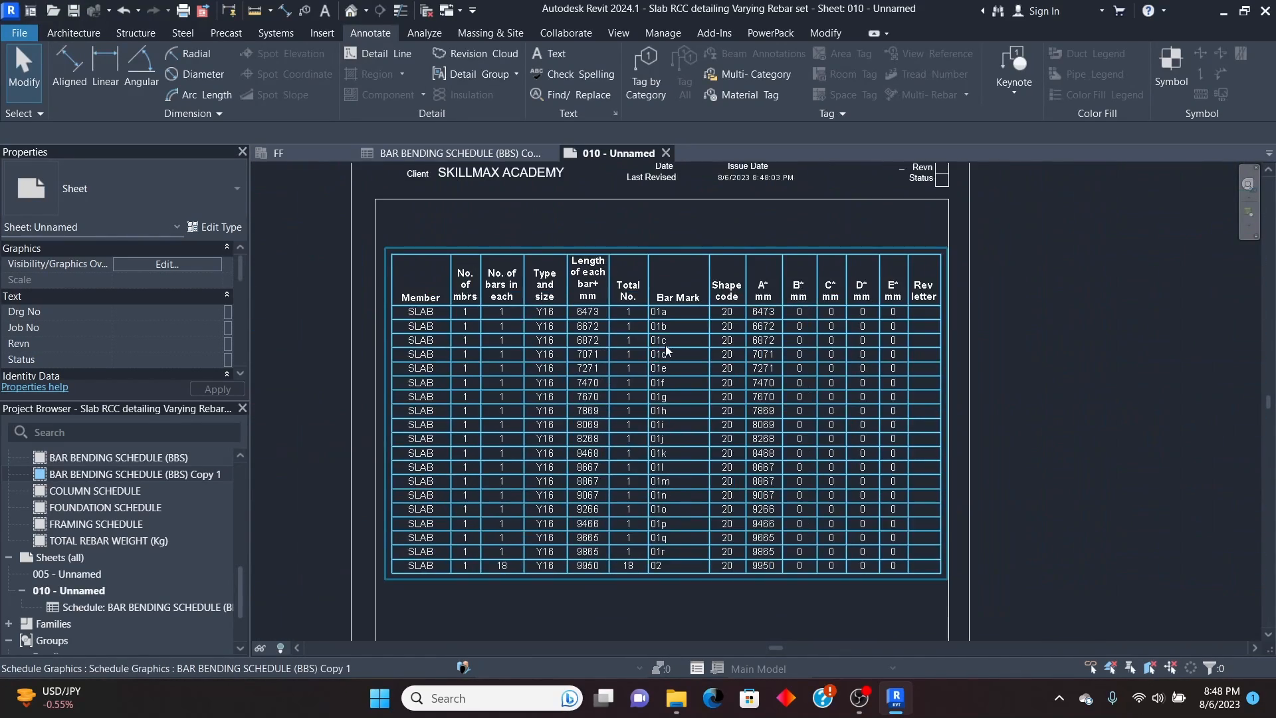
{"action": "scroll", "coordinate": [711, 358], "scroll_direction": "up", "scroll_amount": 1}
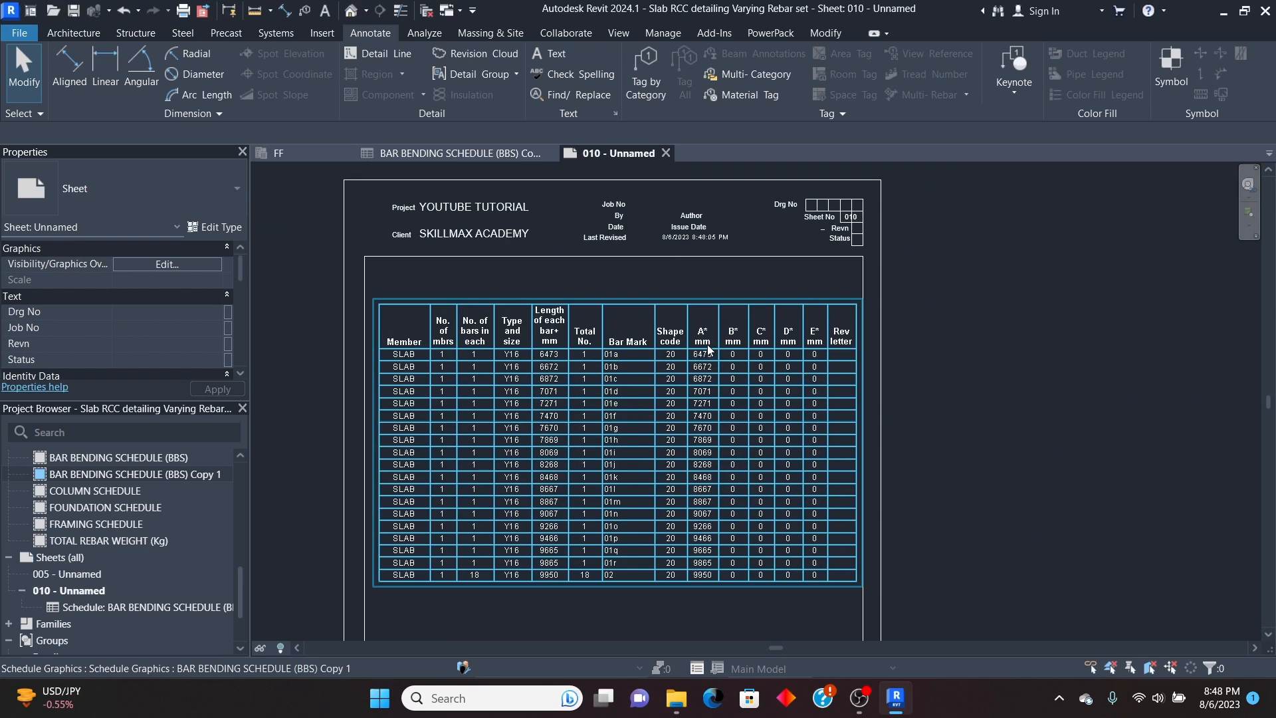
{"action": "scroll", "coordinate": [711, 357], "scroll_direction": "down", "scroll_amount": 1}
{"action": "scroll", "coordinate": [708, 356], "scroll_direction": "up", "scroll_amount": 2}
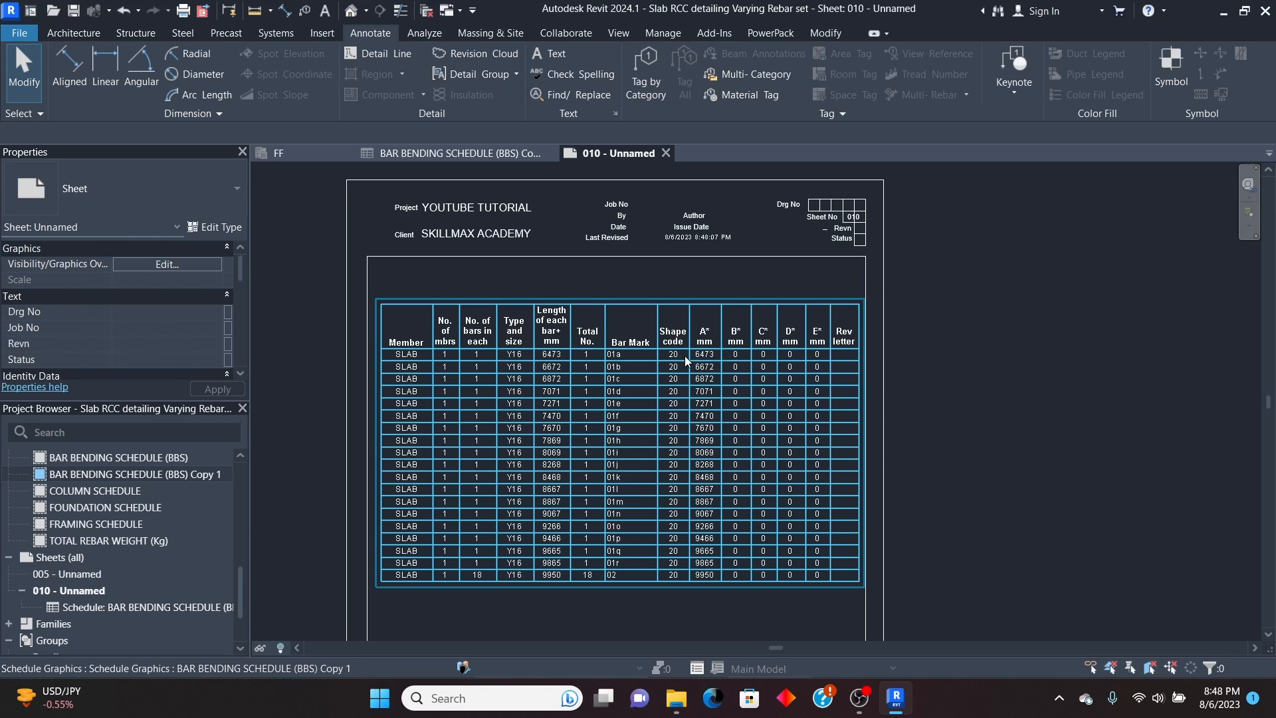
Step: Open the placed schedule from the sheet, then return to the FF plan and compare the annotation's mark range above the slab
{"action": "double_click", "coordinate": [648, 362]}
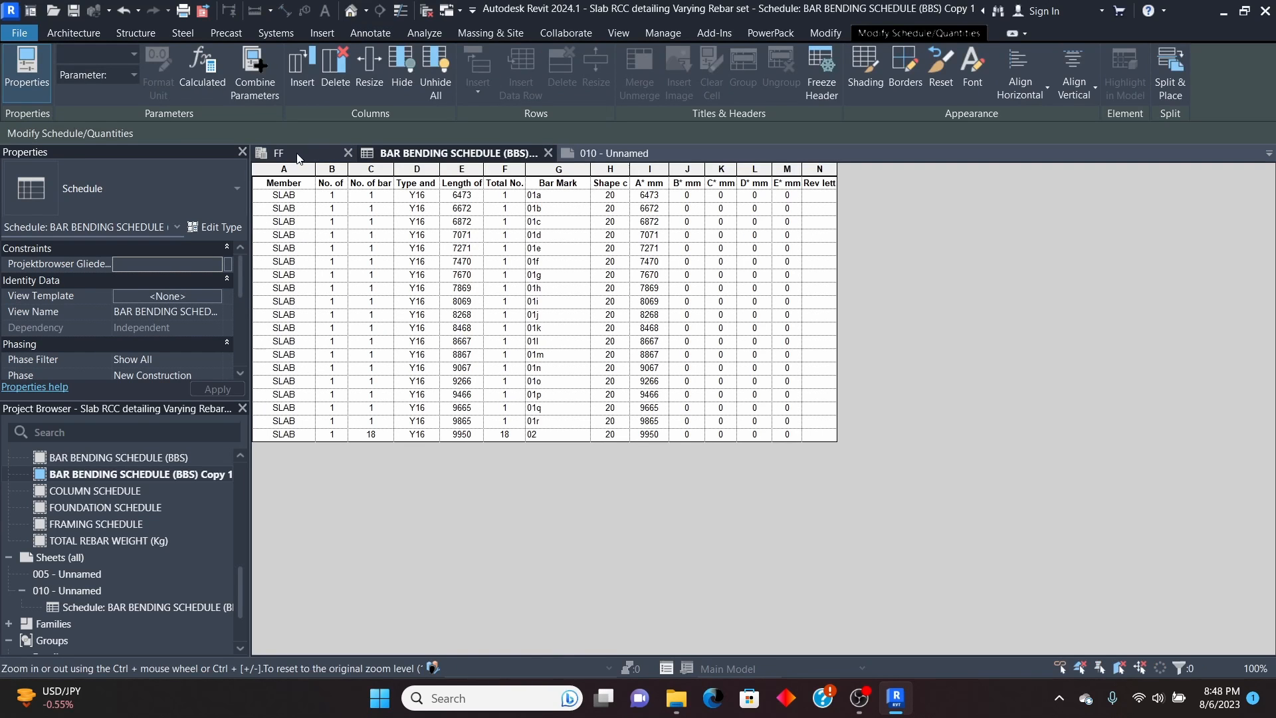
{"action": "left_click", "coordinate": [297, 158]}
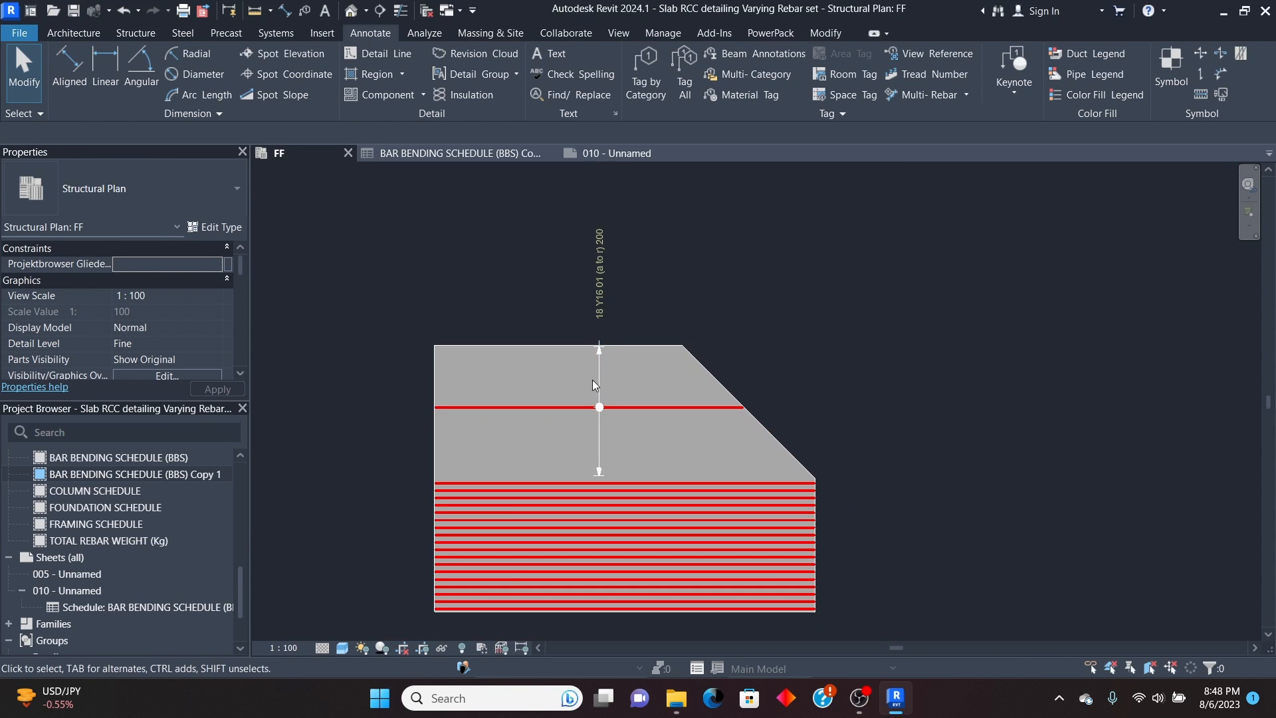
{"action": "scroll", "coordinate": [590, 230], "scroll_direction": "up", "scroll_amount": 2}
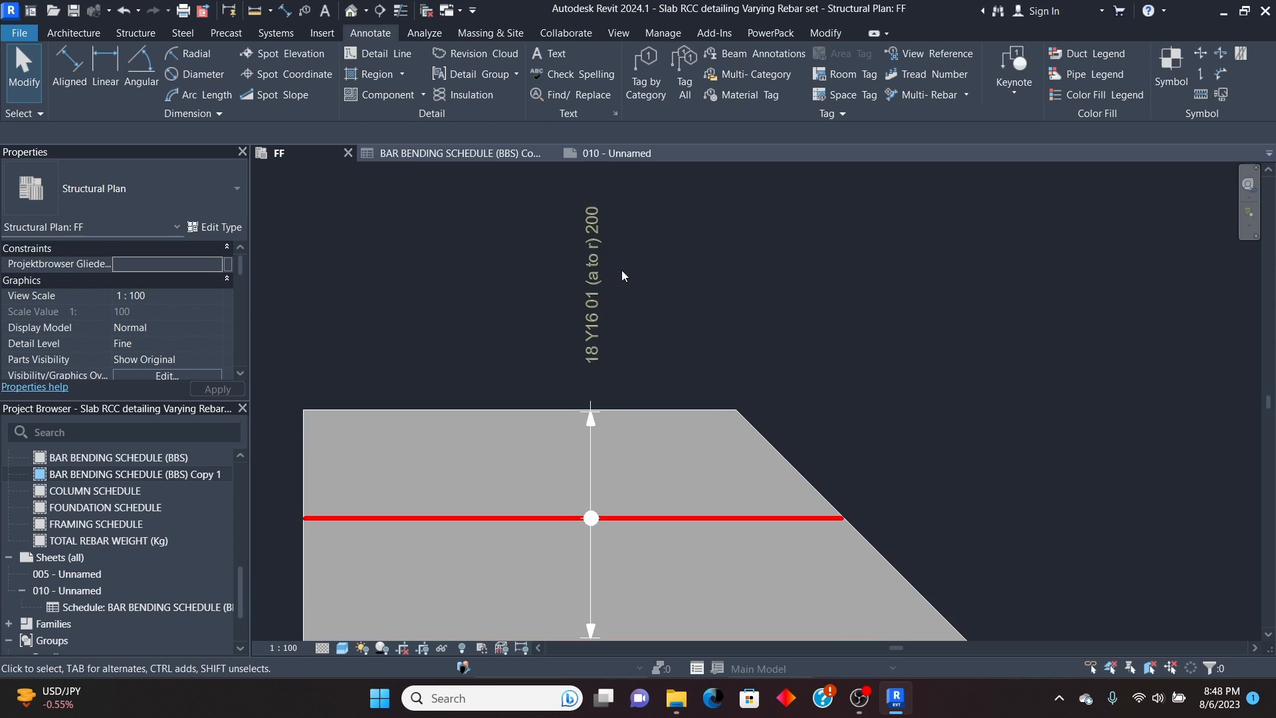
{"action": "scroll", "coordinate": [623, 273], "scroll_direction": "up", "scroll_amount": 2}
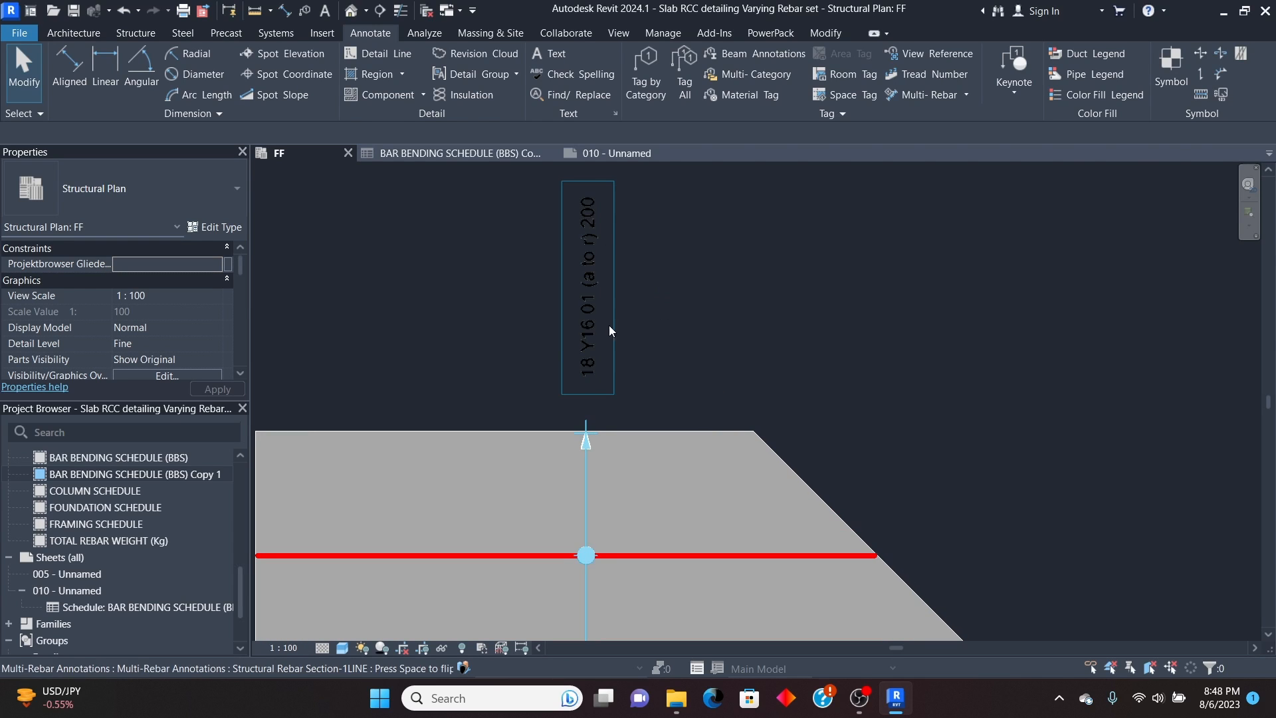